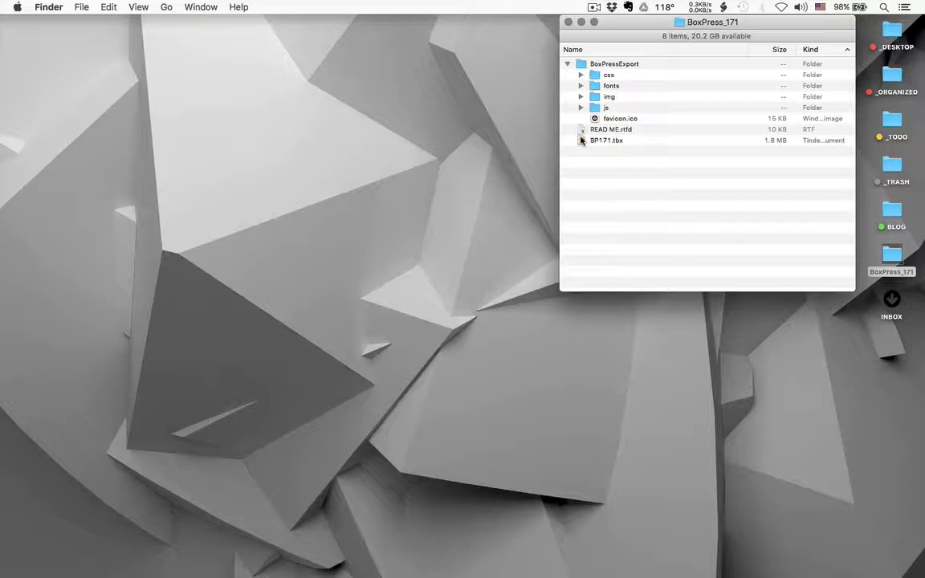
Open BP171.tbx in Tinderbox, hide the other applications and spread the Blog PAGES and Prototypes windows so all three document windows show
{"action": "left_click_drag", "start_coordinate": [581, 140], "coordinate": [295, 567]}
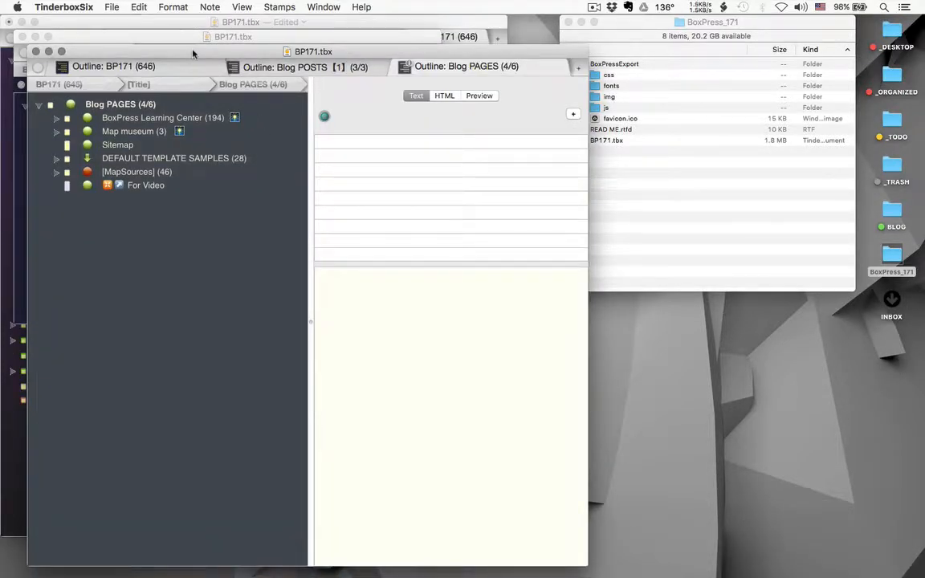
{"action": "key", "text": "alt+super+h"}
{"action": "left_click_drag", "start_coordinate": [193, 53], "coordinate": [534, 2]}
{"action": "left_click_drag", "start_coordinate": [306, 38], "coordinate": [292, 294]}
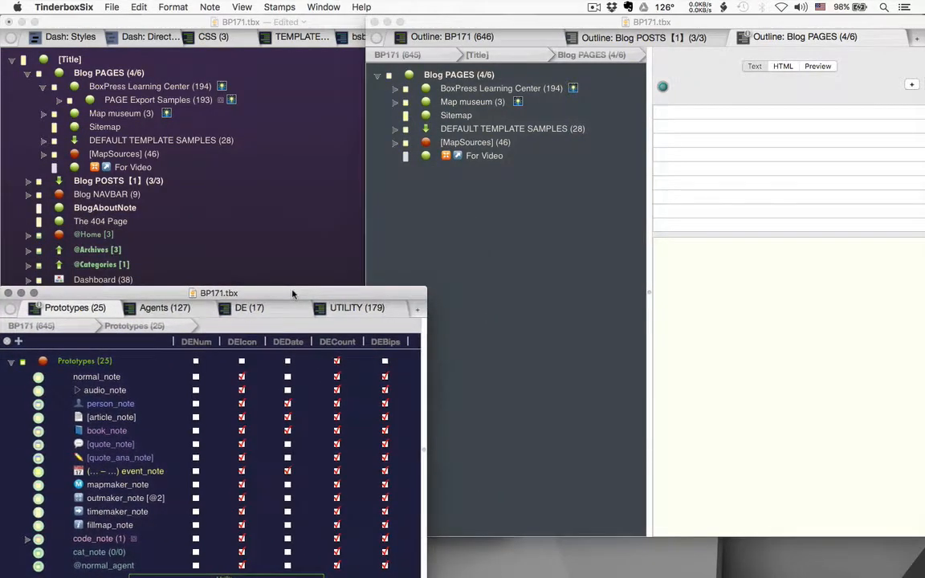
Bring the main BP171 window forward and display its Dash: Styles view
{"action": "double_click", "coordinate": [350, 22]}
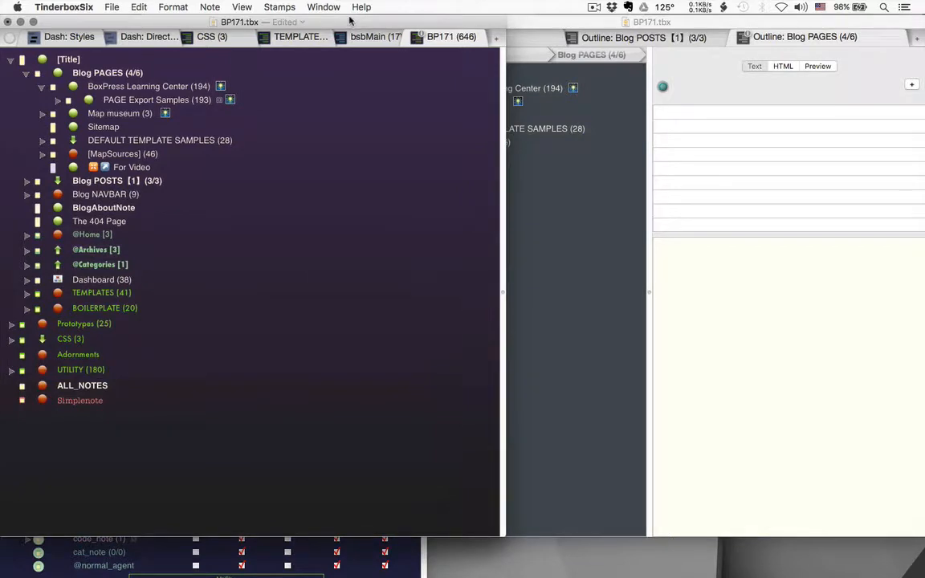
{"action": "left_click", "coordinate": [87, 40]}
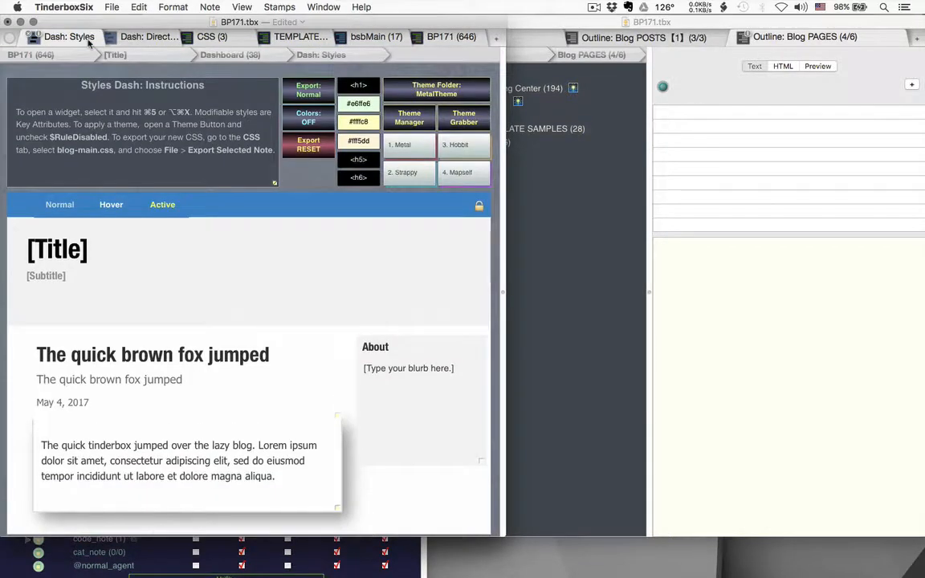
{"action": "scroll", "coordinate": [310, 175], "scroll_direction": "down", "scroll_amount": 1}
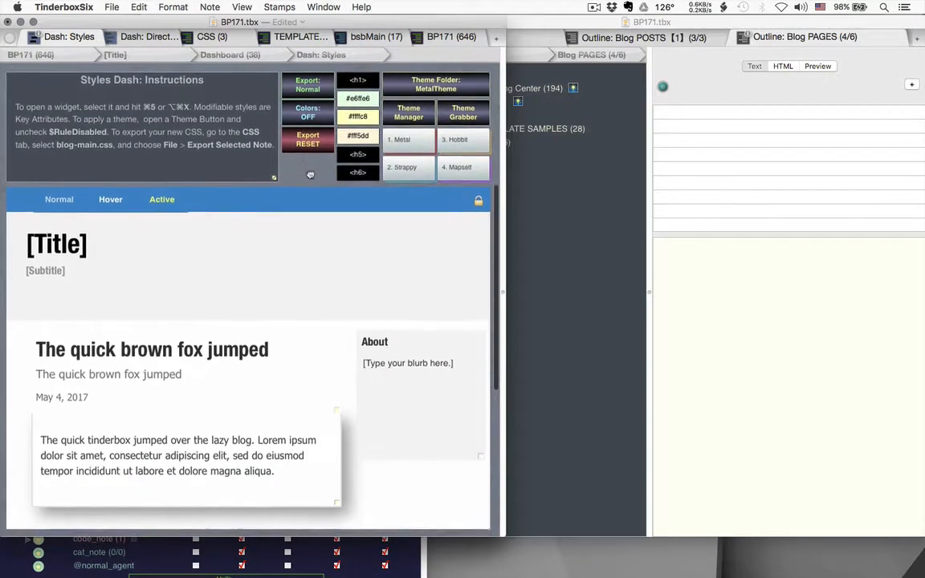
{"action": "left_click_drag", "start_coordinate": [310, 175], "coordinate": [310, 173]}
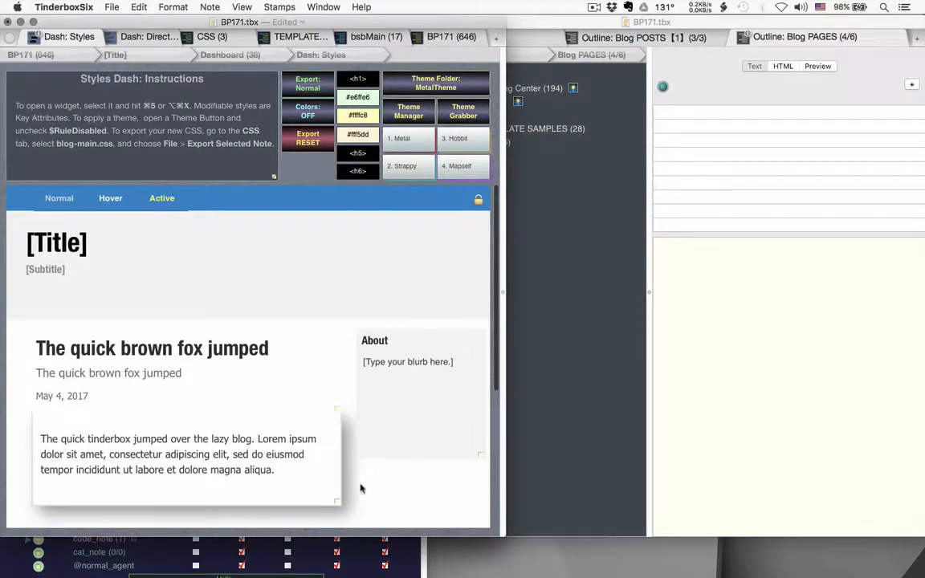
Bring the Prototypes window forward, look through its Agents, DE and UTILITY views, and return to Prototypes
{"action": "left_click", "coordinate": [319, 557]}
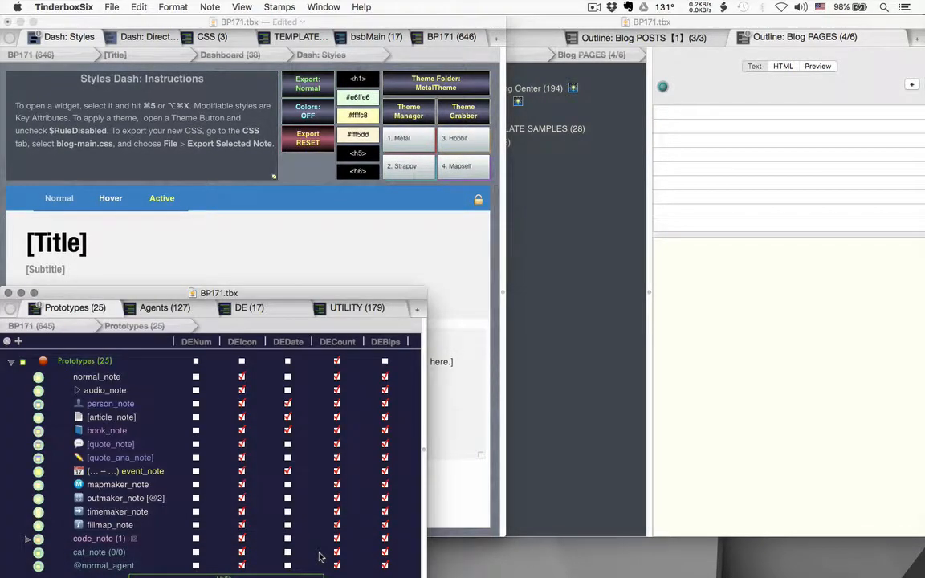
{"action": "left_click", "coordinate": [83, 307]}
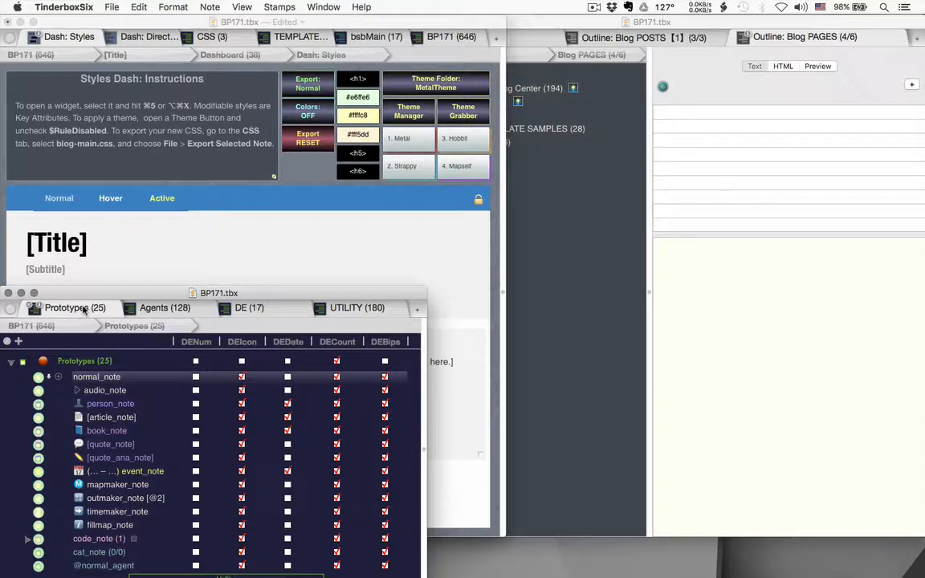
{"action": "left_click", "coordinate": [164, 309]}
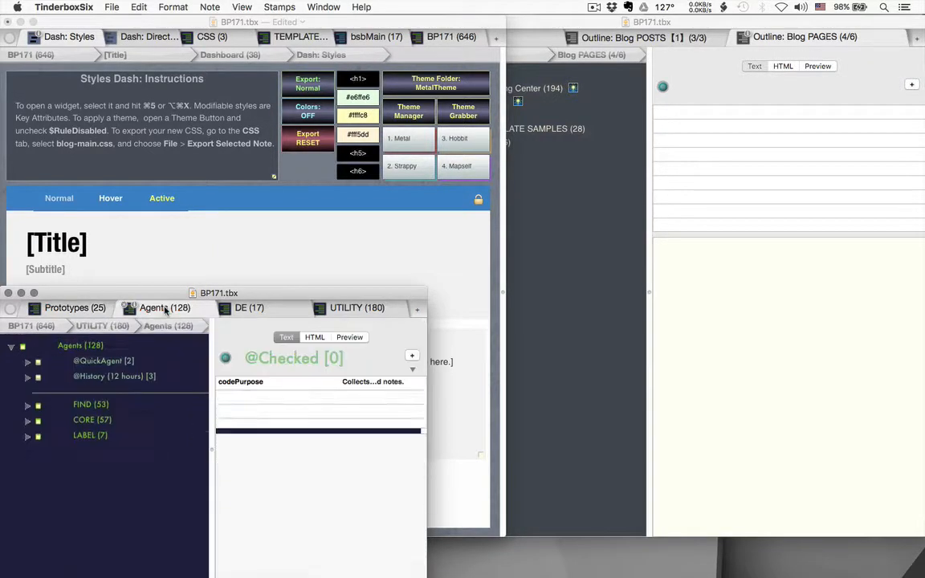
{"action": "left_click", "coordinate": [257, 307]}
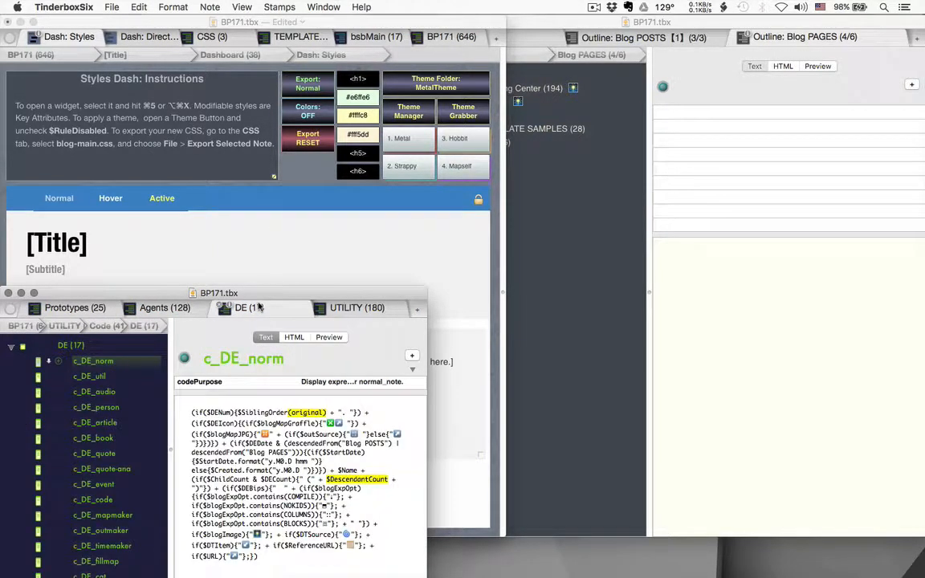
{"action": "left_click", "coordinate": [348, 312]}
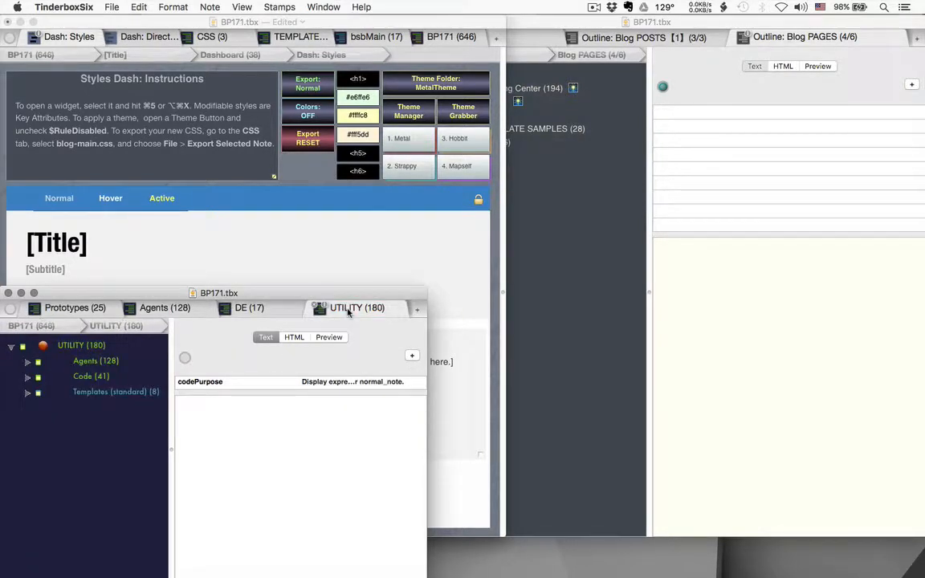
{"action": "left_click", "coordinate": [69, 308]}
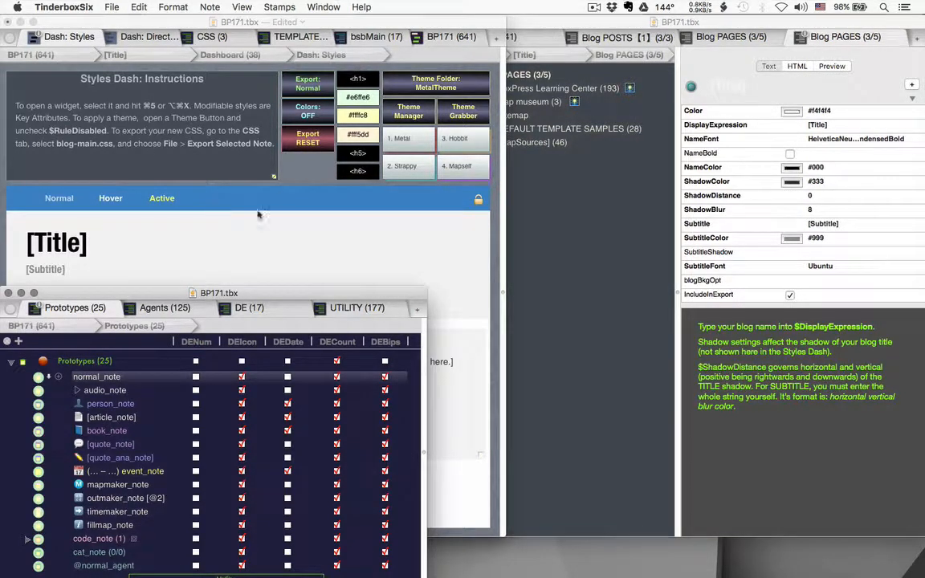
Bring the main window forward, view the BP171 map, and return to the Dash: Styles view
{"action": "left_click", "coordinate": [277, 152]}
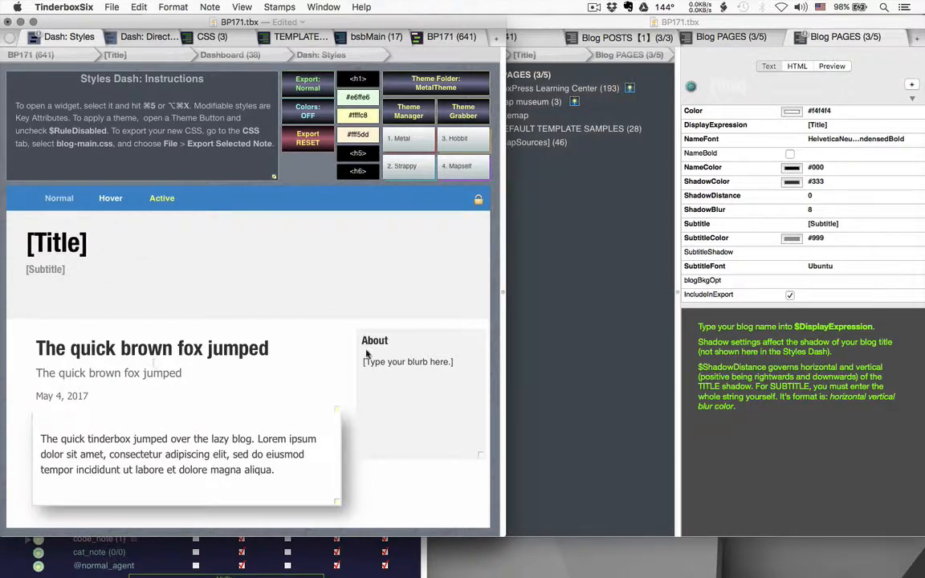
{"action": "left_click", "coordinate": [463, 38]}
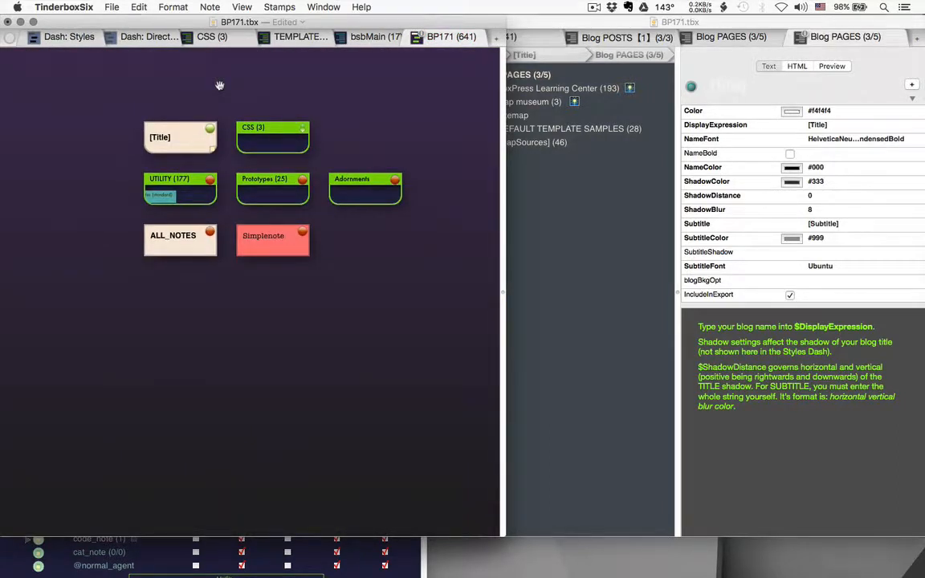
{"action": "left_click", "coordinate": [81, 43]}
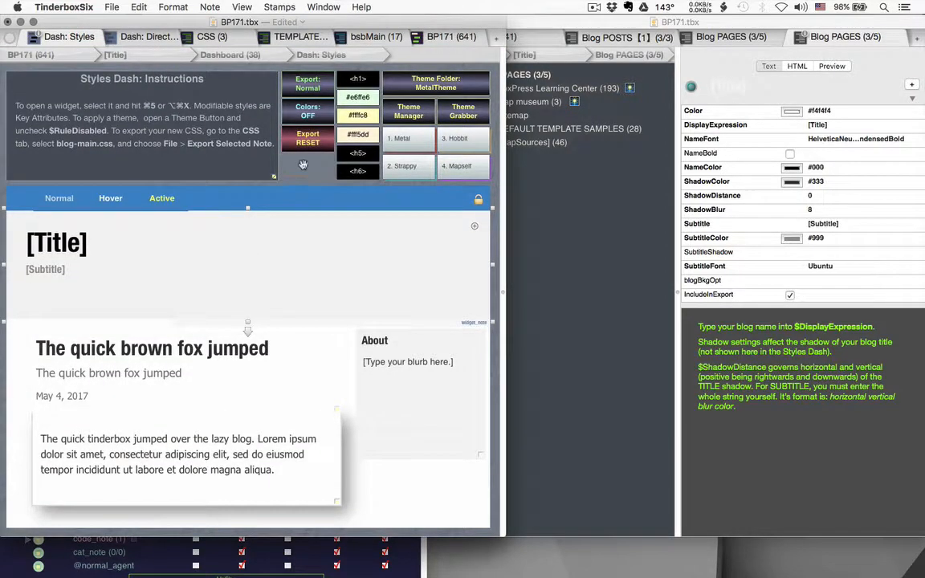
Bring the Prototypes window and the Blog PAGES window to the front, and slightly narrow the Blog PAGES window
{"action": "left_click", "coordinate": [361, 562]}
{"action": "left_click", "coordinate": [454, 499]}
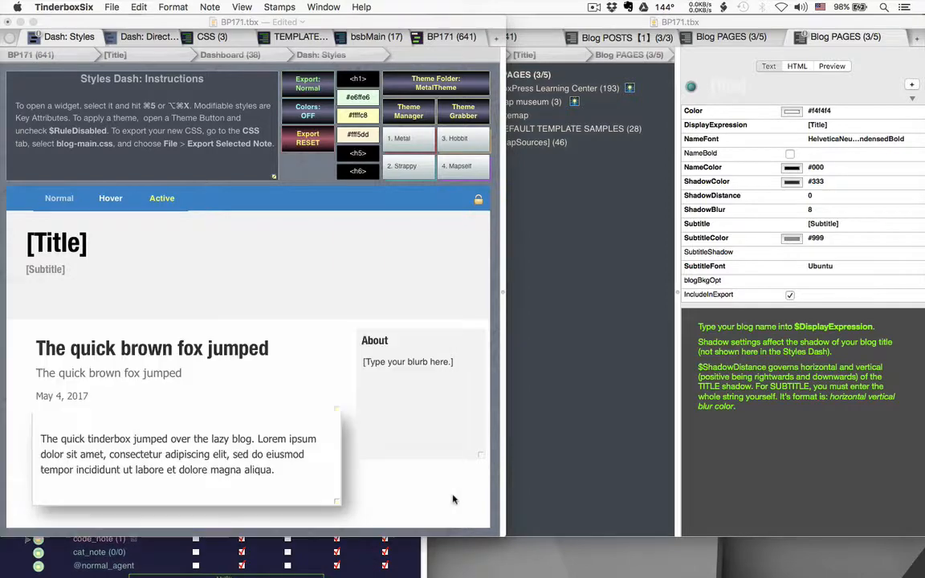
{"action": "left_click", "coordinate": [369, 555]}
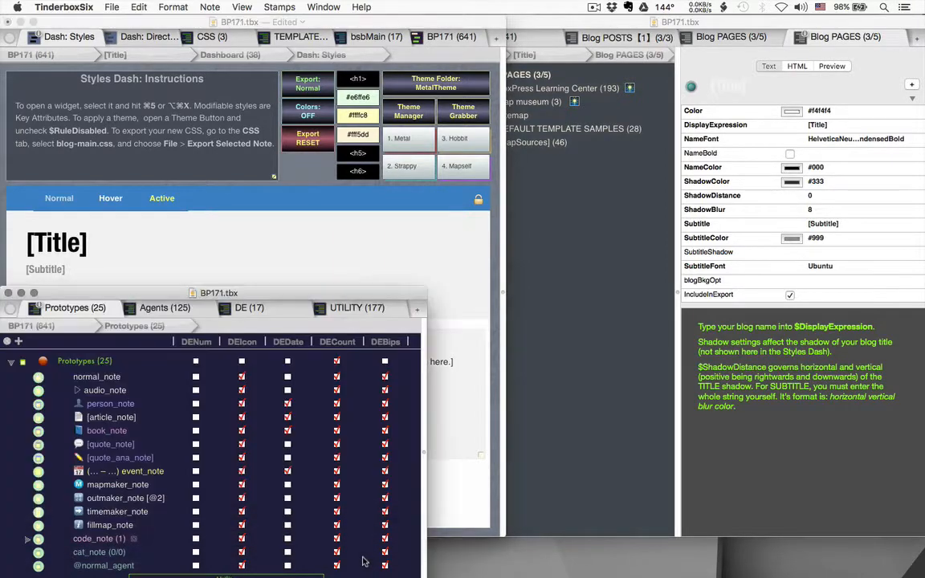
{"action": "left_click", "coordinate": [575, 453]}
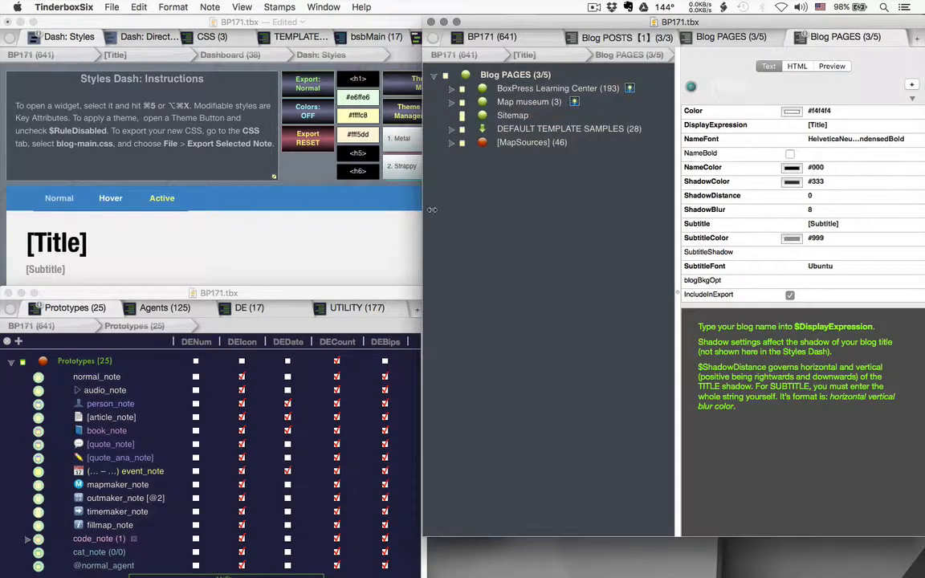
{"action": "left_click_drag", "start_coordinate": [432, 209], "coordinate": [444, 210]}
Add two notes named "Note one" and "Note two" directly below Sitemap in the Blog PAGES outline
{"action": "left_click", "coordinate": [474, 117]}
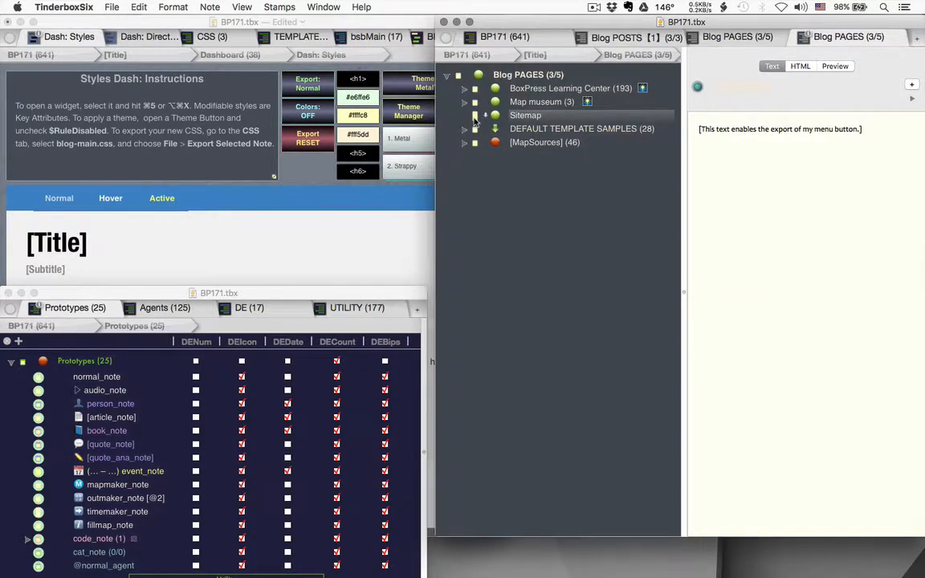
{"action": "key", "text": "Return"}
{"action": "type", "text": "Note one"}
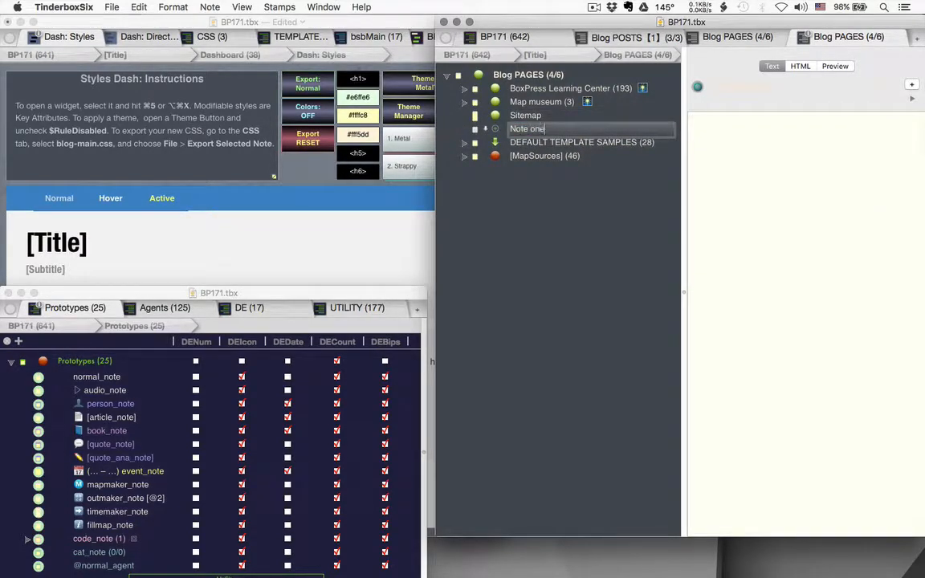
{"action": "key", "text": "Return"}
{"action": "type", "text": "Note t"}
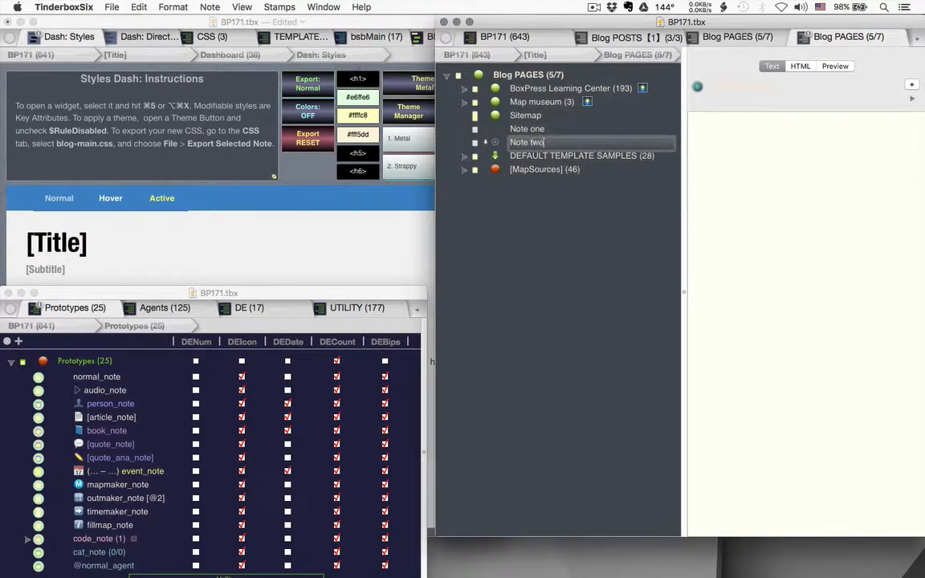
{"action": "type", "text": "wo"}
{"action": "key", "text": "Return"}
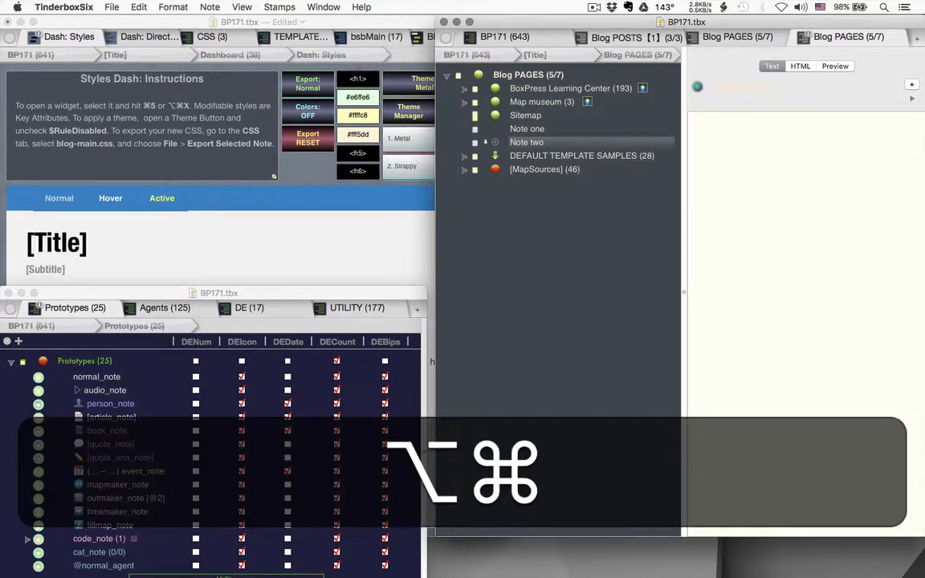
Open Note two and Note one in separate text windows, and place the Note one window below the Note two window
{"action": "key", "text": "alt+super+x"}
{"action": "left_click", "coordinate": [241, 6]}
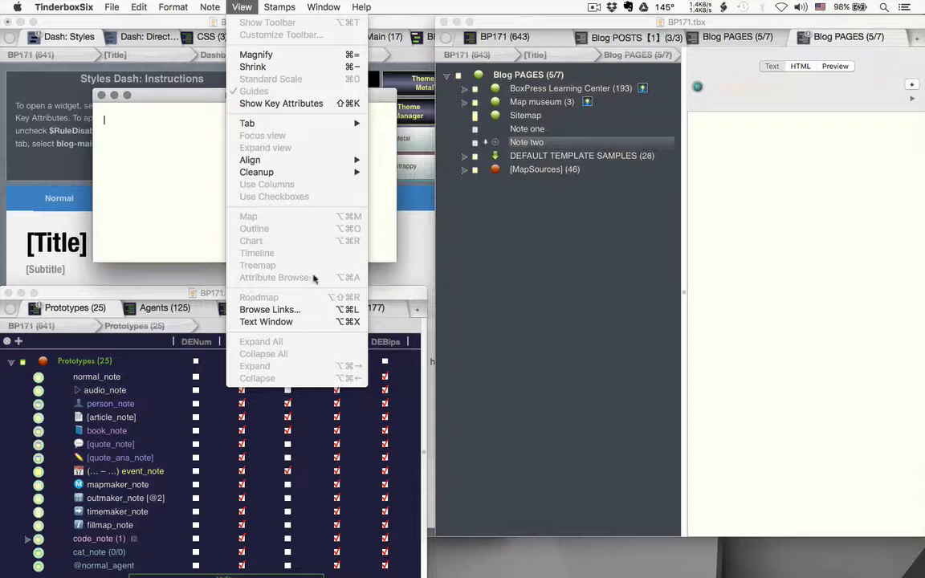
{"action": "left_click", "coordinate": [480, 117]}
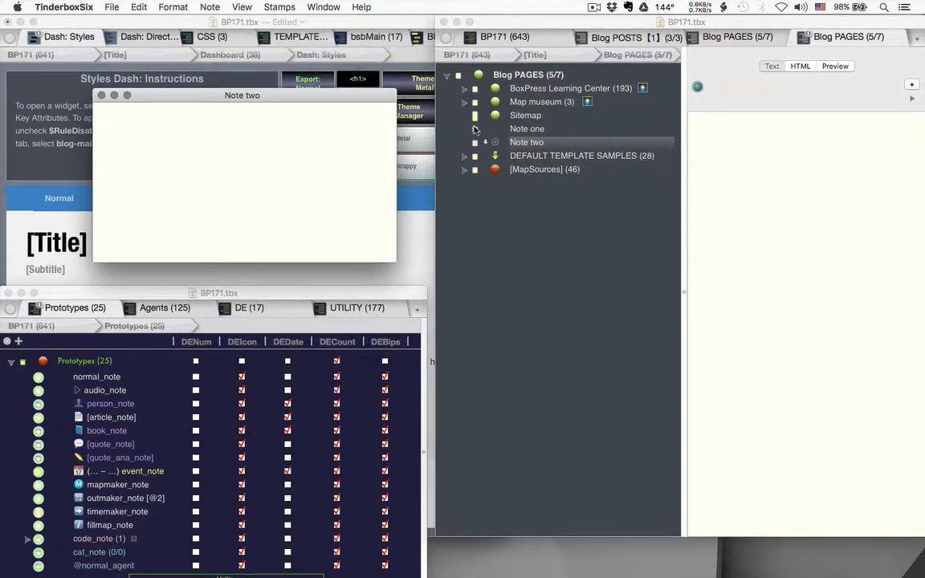
{"action": "left_click", "coordinate": [437, 120]}
{"action": "key", "text": "Up"}
{"action": "key", "text": "alt+super+x"}
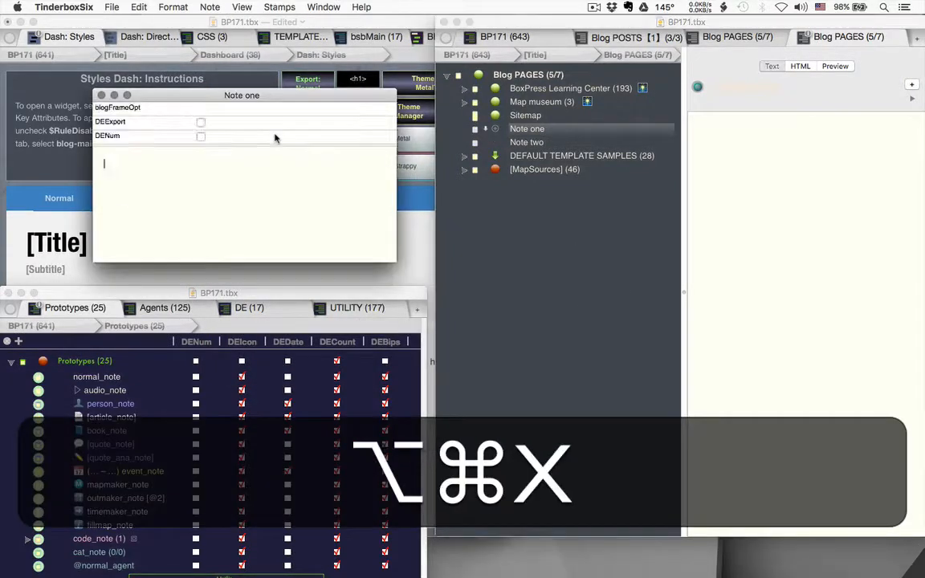
{"action": "left_click_drag", "start_coordinate": [274, 93], "coordinate": [306, 275]}
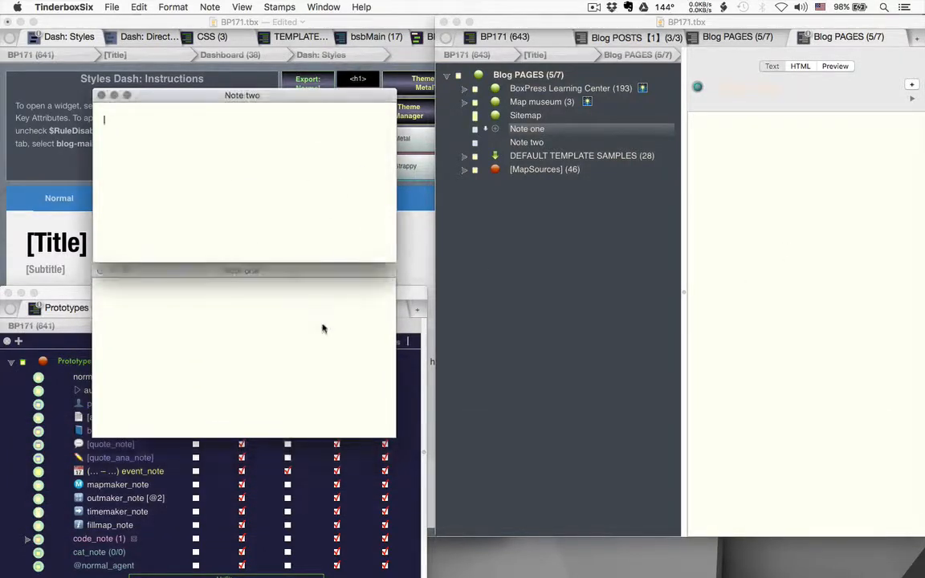
Switch focus between the Blog PAGES text pane and the separate Note two and Note one text windows
{"action": "left_click", "coordinate": [770, 141]}
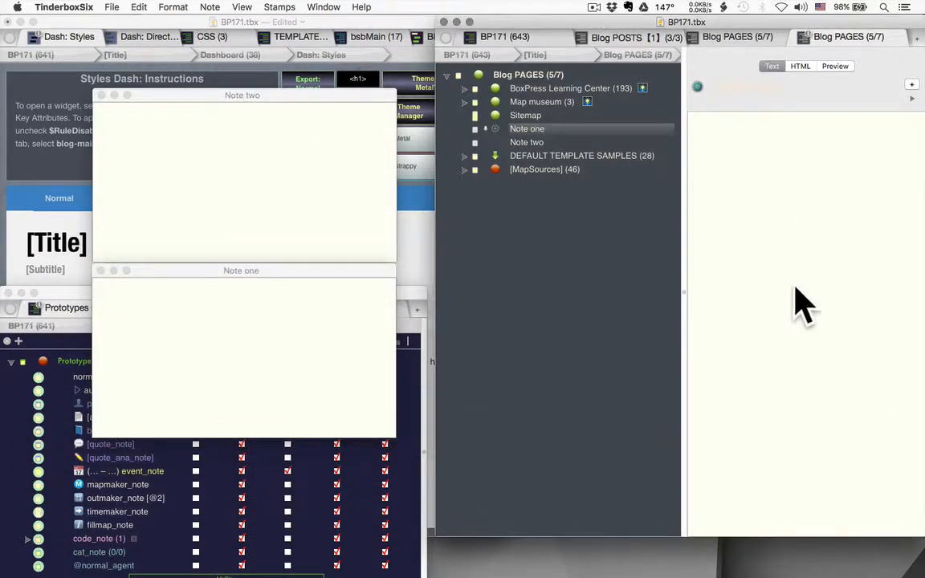
{"action": "left_click", "coordinate": [266, 225]}
{"action": "left_click", "coordinate": [267, 305]}
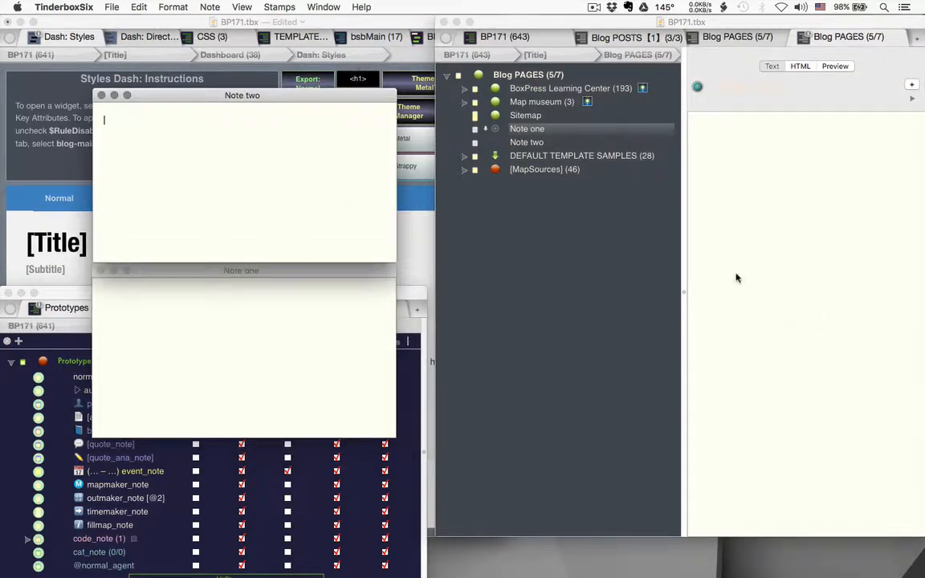
{"action": "left_click", "coordinate": [761, 277]}
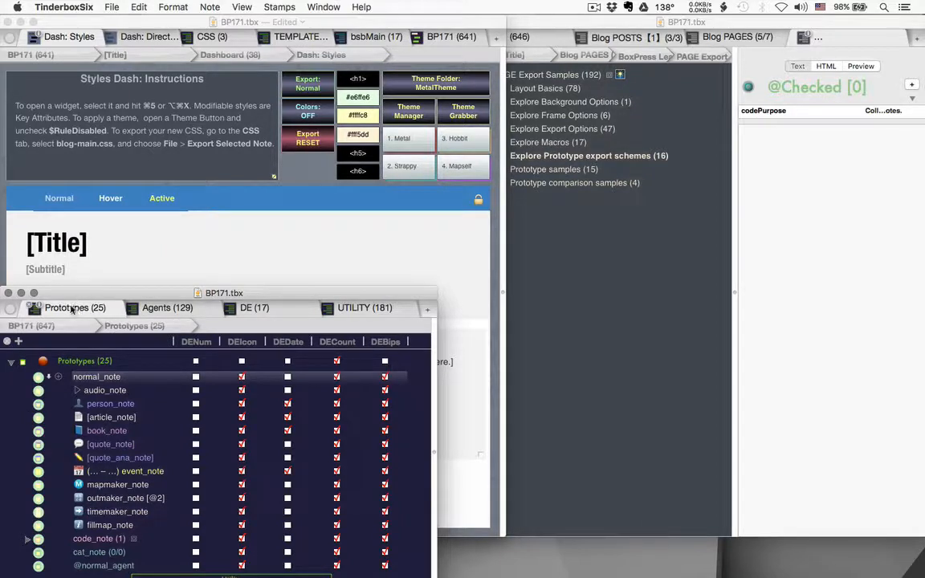
Try Courier New as the font of the normal_note prototype, undo the font change and close the font chooser
{"action": "scroll", "coordinate": [73, 445], "scroll_direction": "down", "scroll_amount": 2}
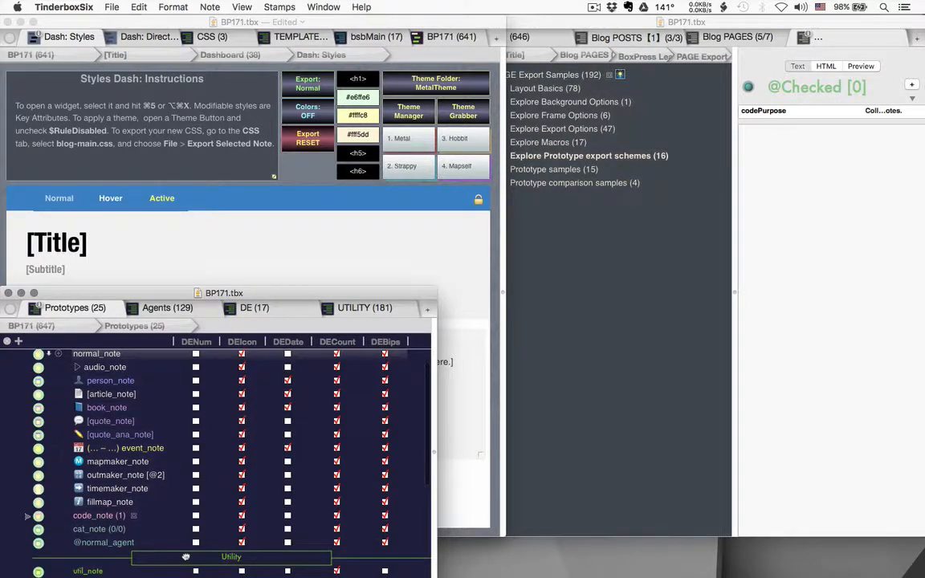
{"action": "scroll", "coordinate": [186, 556], "scroll_direction": "up", "scroll_amount": 2}
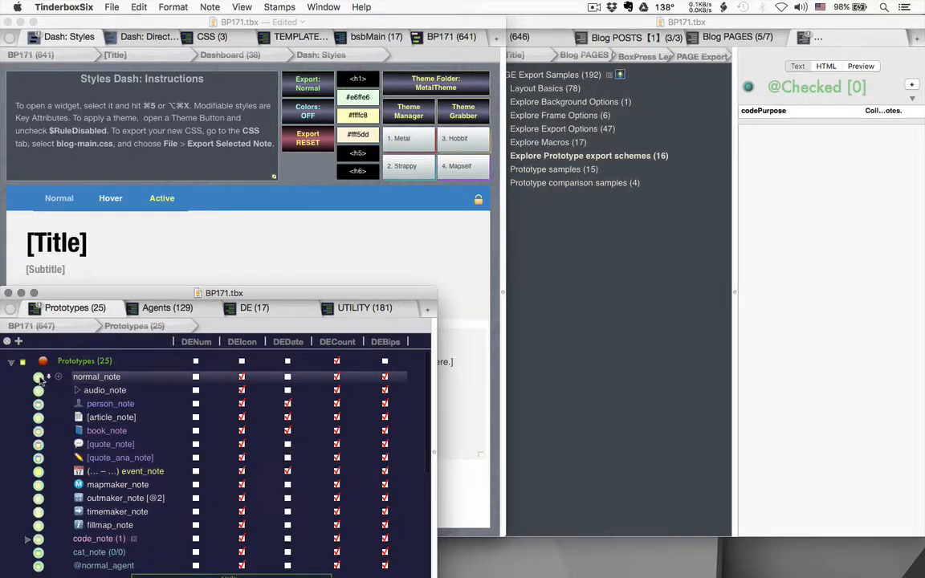
{"action": "key", "text": "super+t"}
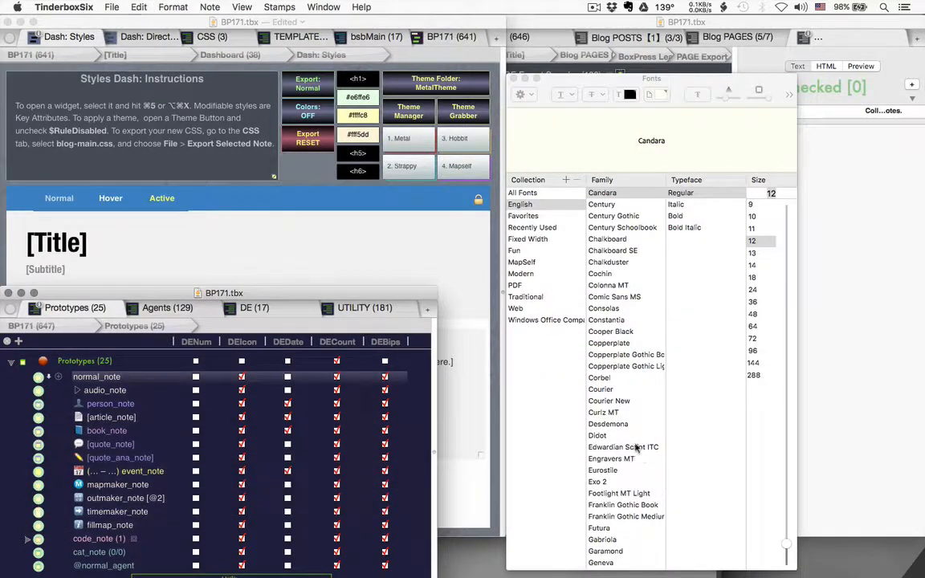
{"action": "left_click", "coordinate": [617, 402]}
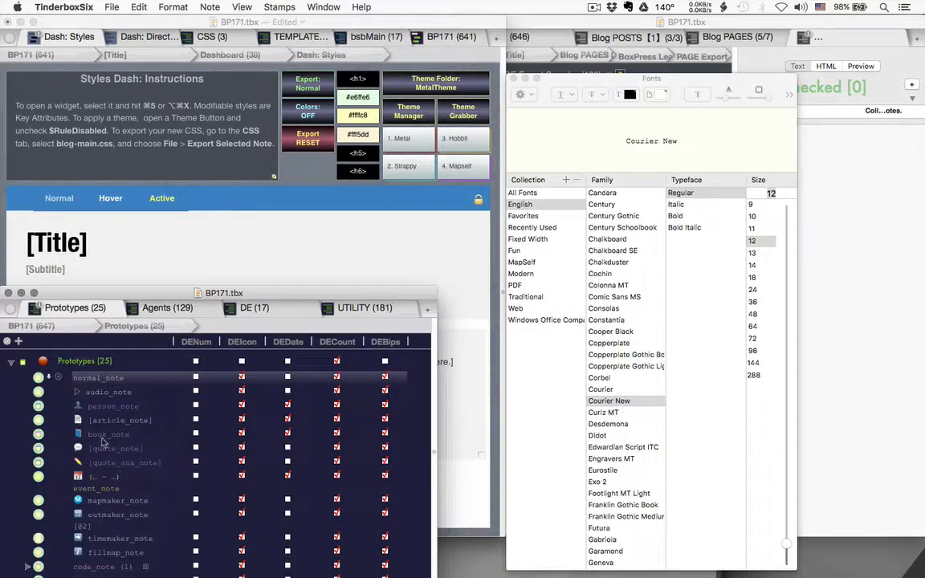
{"action": "key", "text": "super+z"}
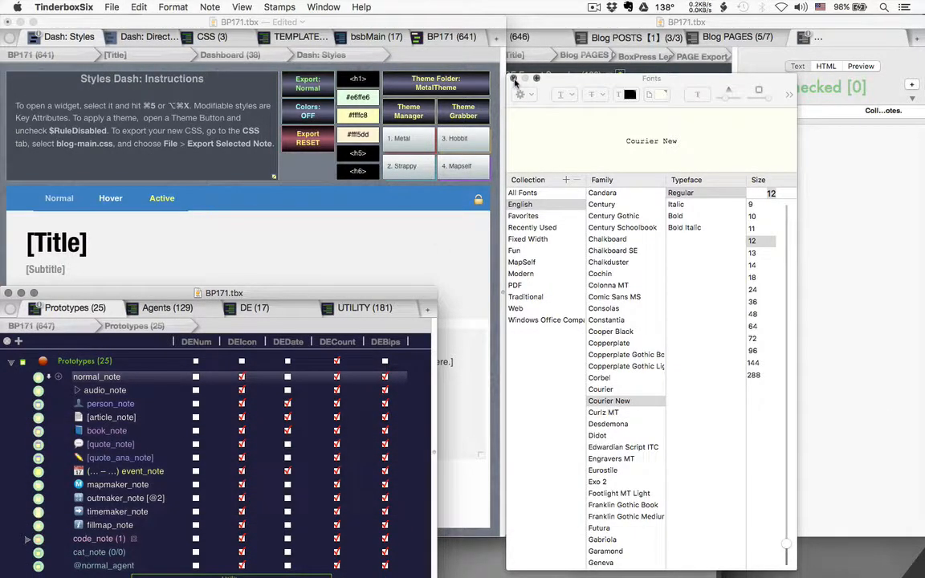
{"action": "key", "text": "super+t"}
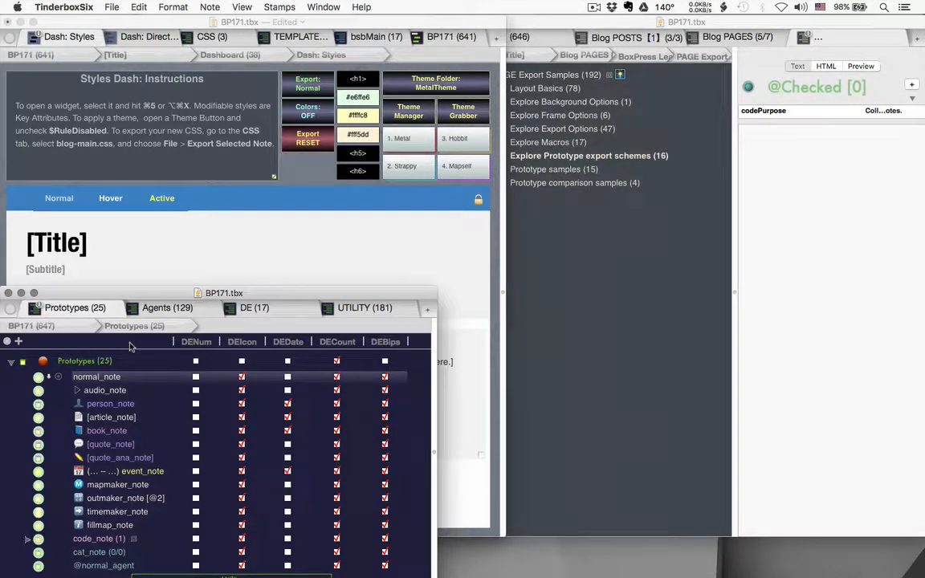
Select the person_note prototype and view its matching display expression code note, c_DE_person, in the DE outline
{"action": "left_click", "coordinate": [106, 406]}
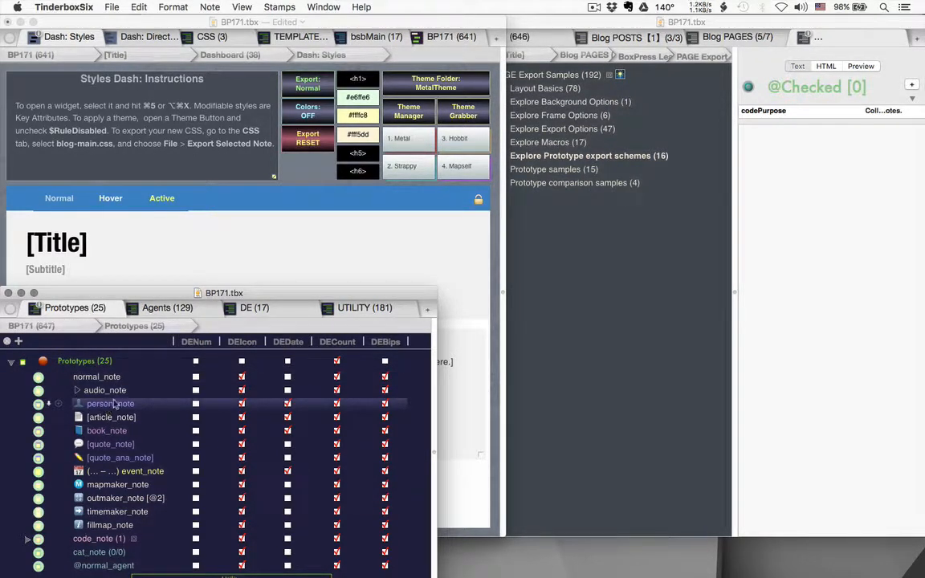
{"action": "left_click", "coordinate": [287, 312]}
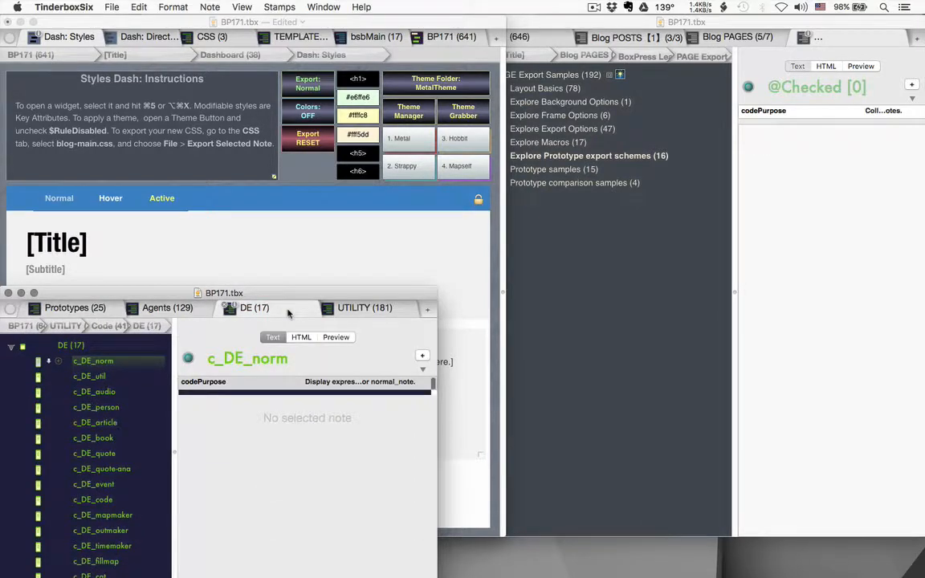
{"action": "left_click", "coordinate": [123, 468]}
{"action": "left_click", "coordinate": [98, 407]}
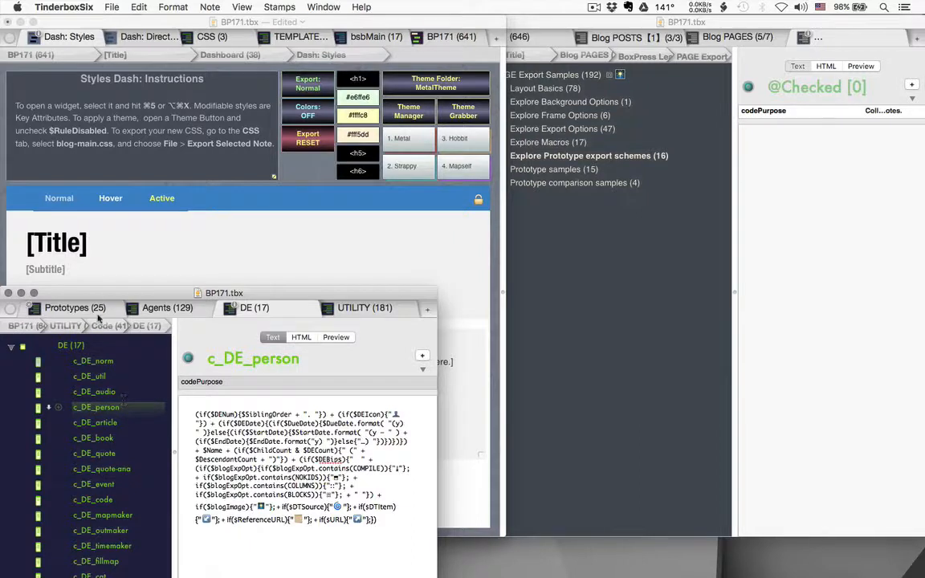
View the article_note prototype's key attributes in a widened text pane, and return to the Prototypes outline with its attribute columns
{"action": "left_click", "coordinate": [95, 311]}
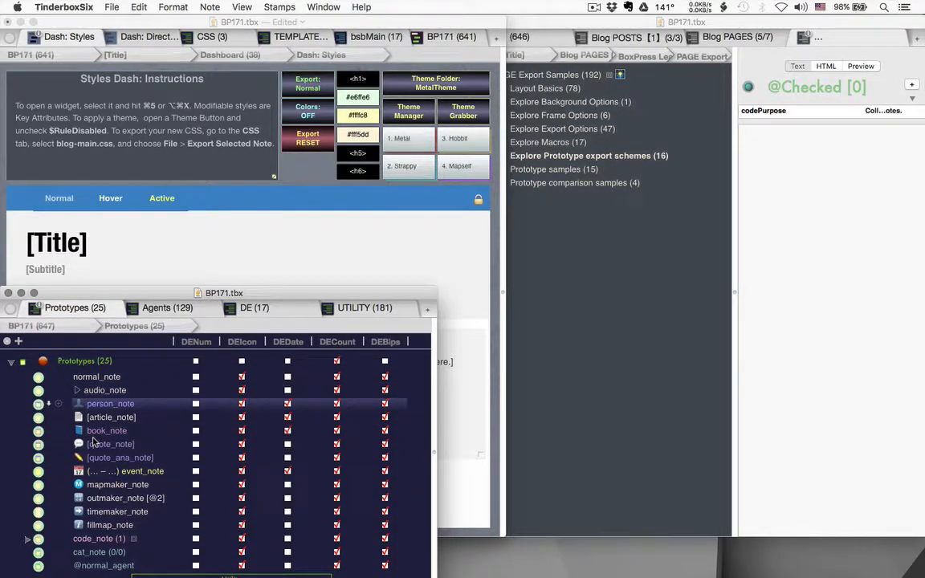
{"action": "left_click", "coordinate": [47, 417]}
{"action": "key", "text": "super+5"}
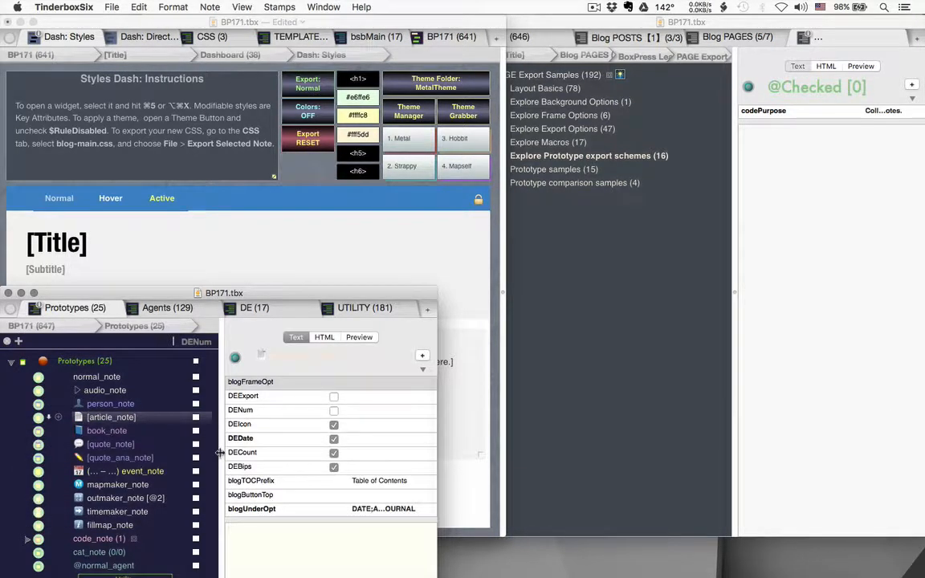
{"action": "left_click_drag", "start_coordinate": [218, 453], "coordinate": [124, 452]}
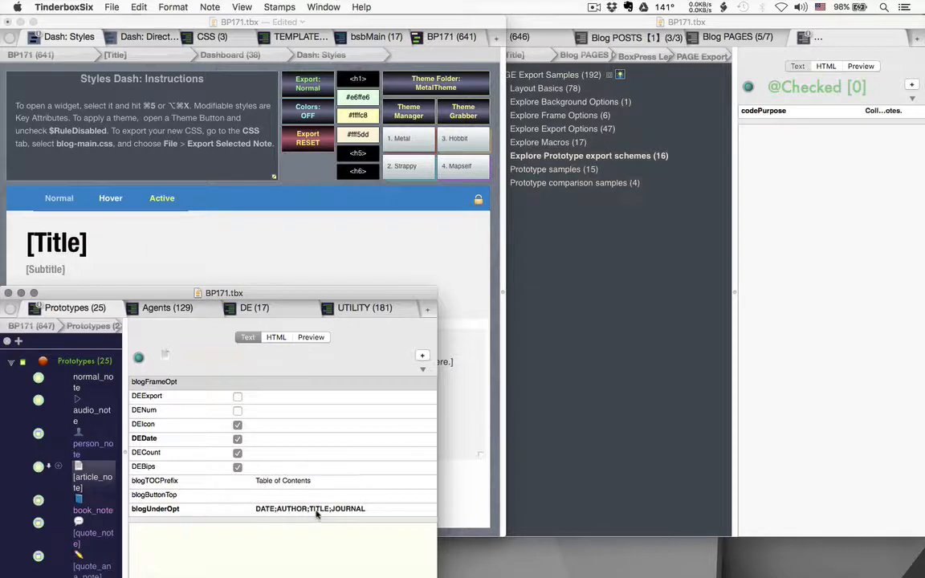
{"action": "key", "text": "super+6"}
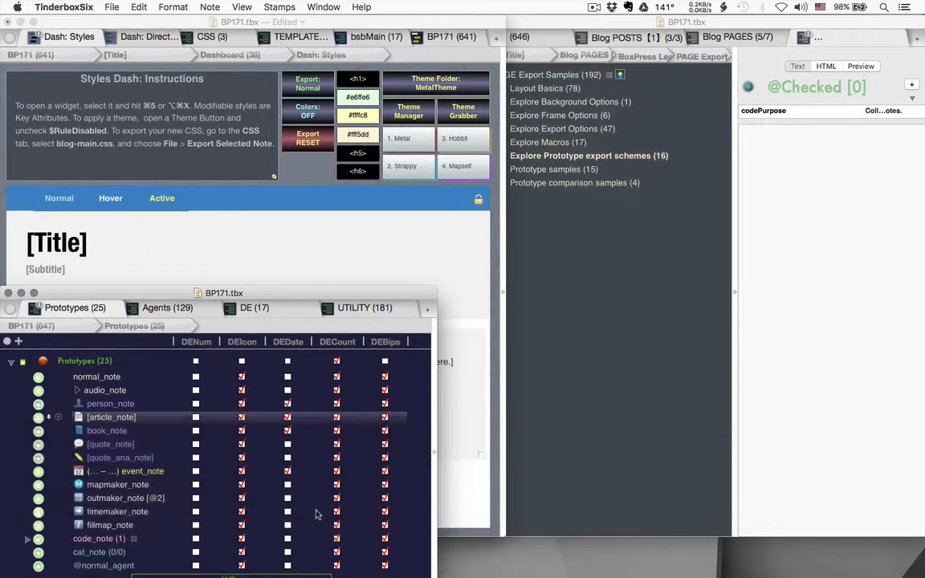
{"action": "scroll", "coordinate": [316, 515], "scroll_direction": "down", "scroll_amount": 3}
{"action": "scroll", "coordinate": [317, 515], "scroll_direction": "up", "scroll_amount": 3}
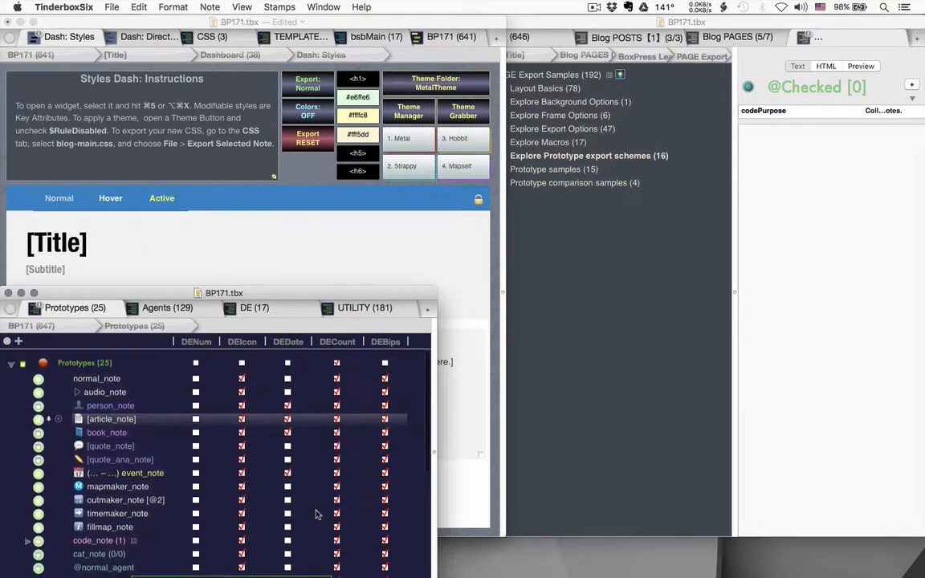
{"action": "left_click", "coordinate": [169, 308]}
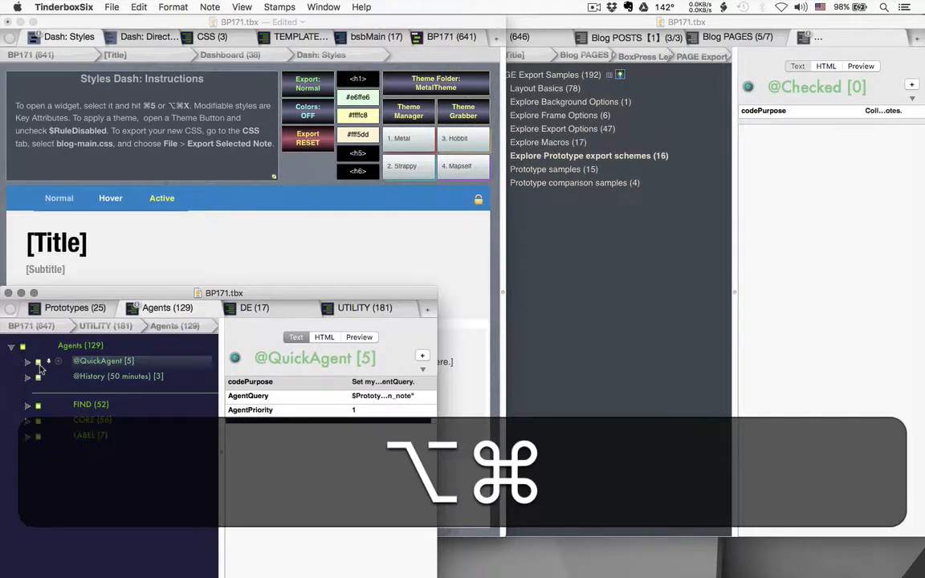
{"action": "key", "text": "alt+super+i"}
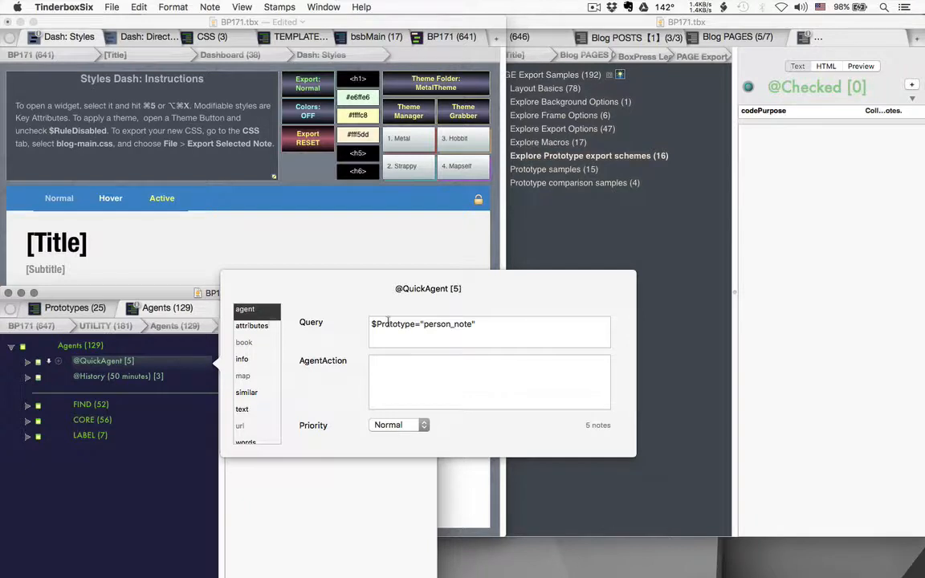
{"action": "left_click_drag", "start_coordinate": [448, 325], "coordinate": [424, 325]}
{"action": "type", "text": "book"}
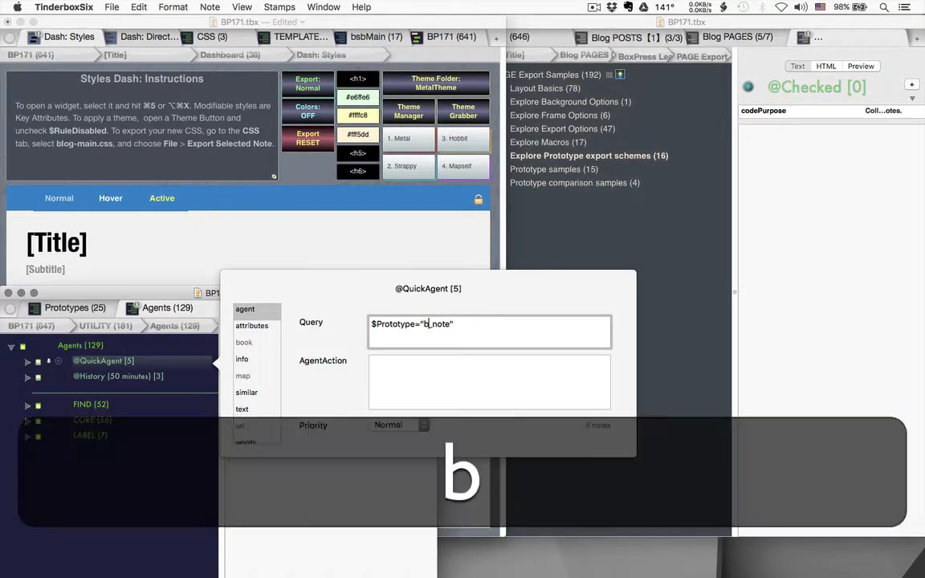
{"action": "key", "text": "Return"}
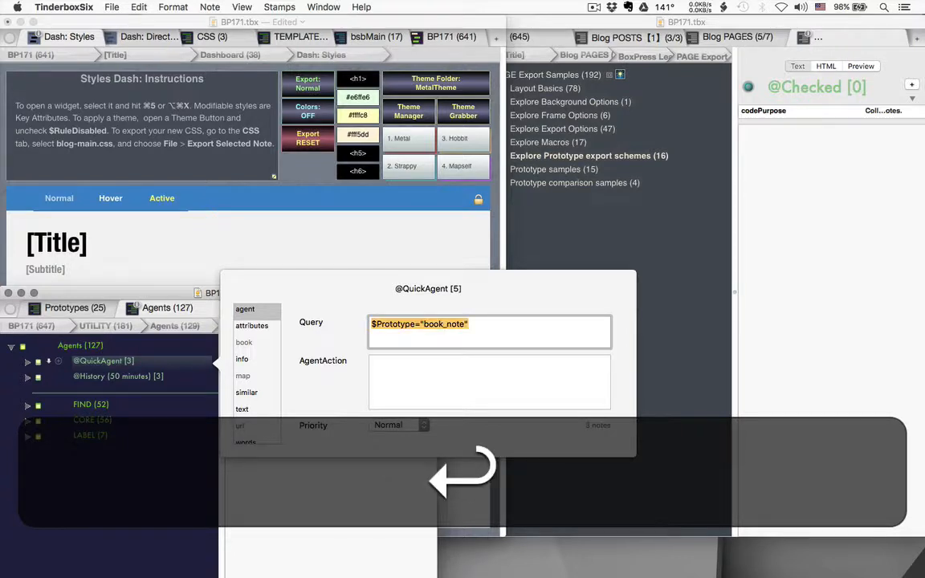
{"action": "left_click", "coordinate": [472, 326]}
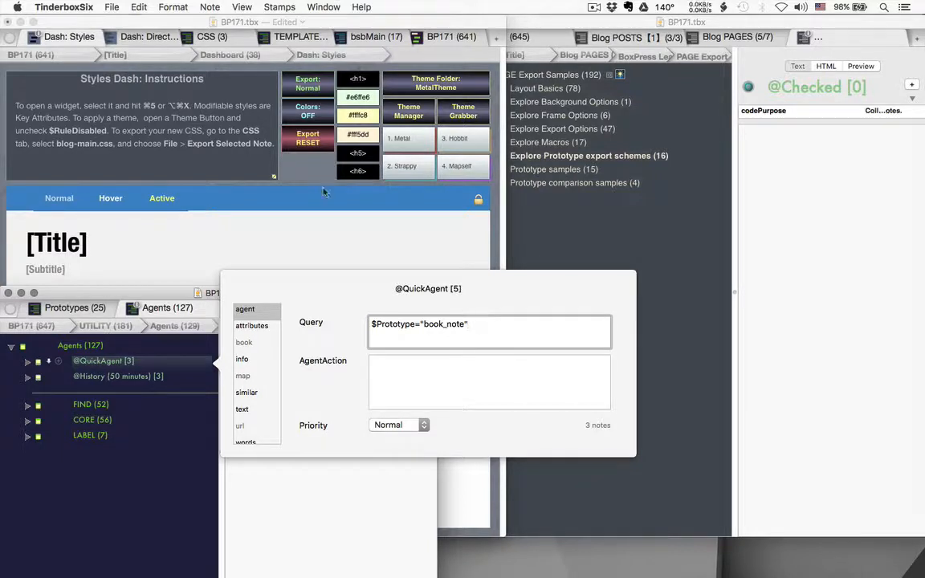
{"action": "left_click", "coordinate": [114, 7]}
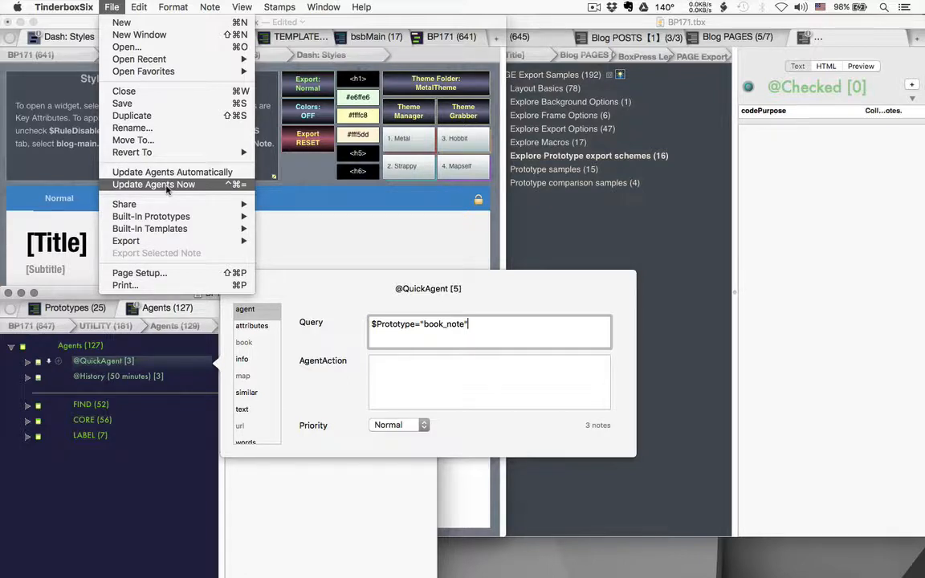
{"action": "left_click", "coordinate": [530, 329]}
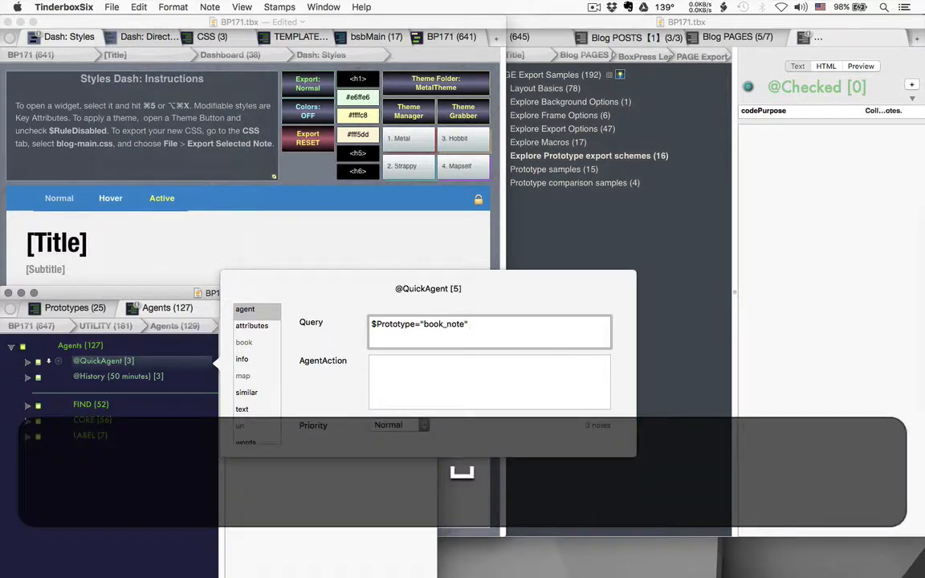
{"action": "key", "text": "BackSpace"}
{"action": "key", "text": "Return"}
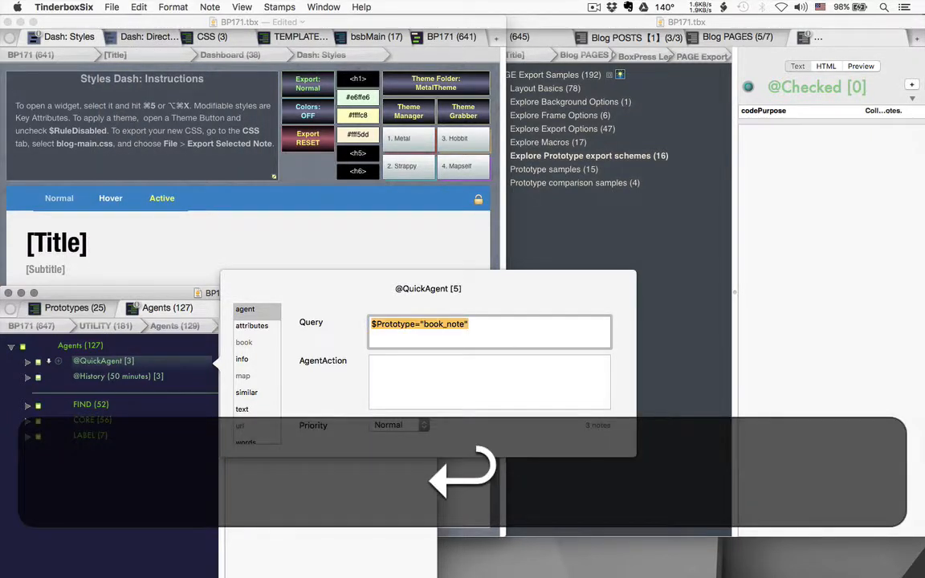
{"action": "left_click", "coordinate": [27, 362]}
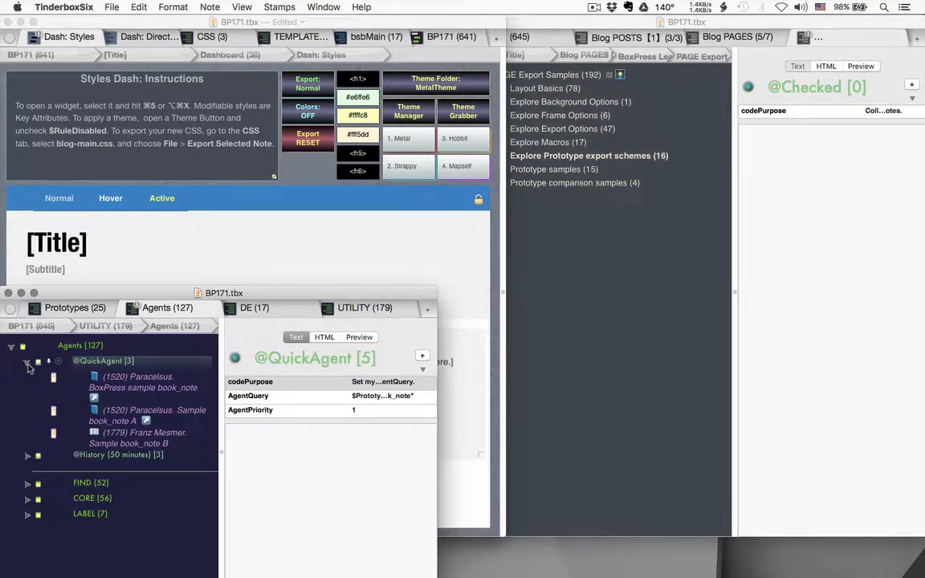
{"action": "left_click", "coordinate": [28, 362]}
{"action": "left_click", "coordinate": [38, 378]}
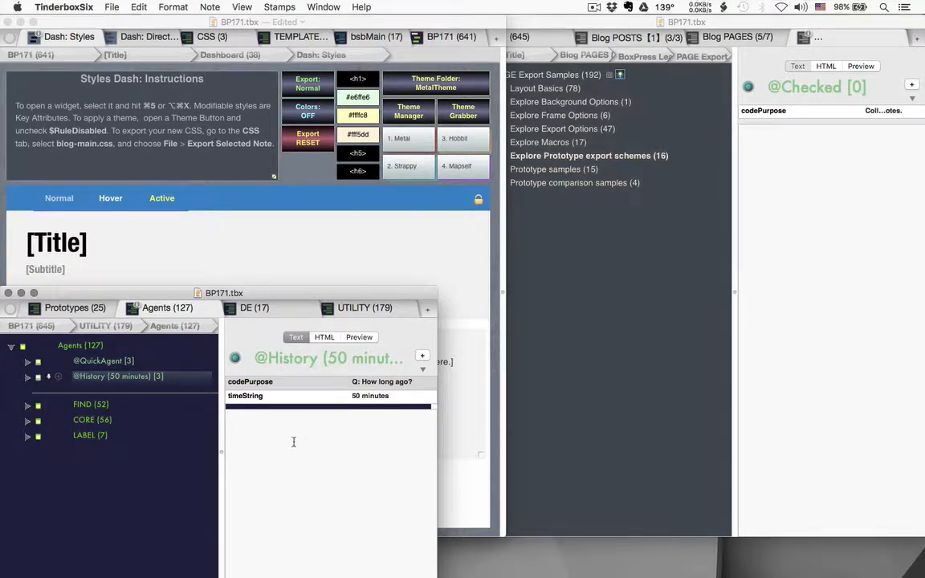
{"action": "left_click", "coordinate": [370, 398]}
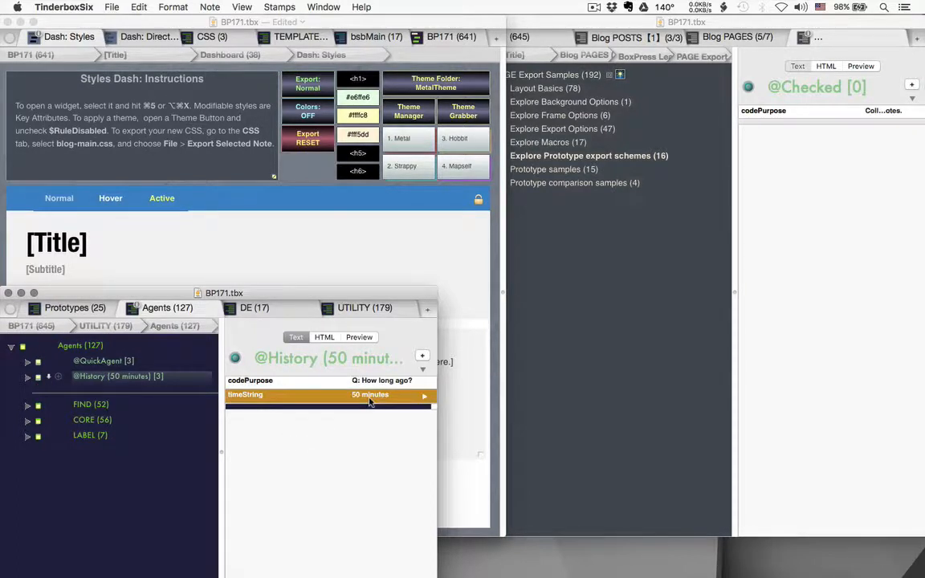
{"action": "left_click", "coordinate": [424, 396]}
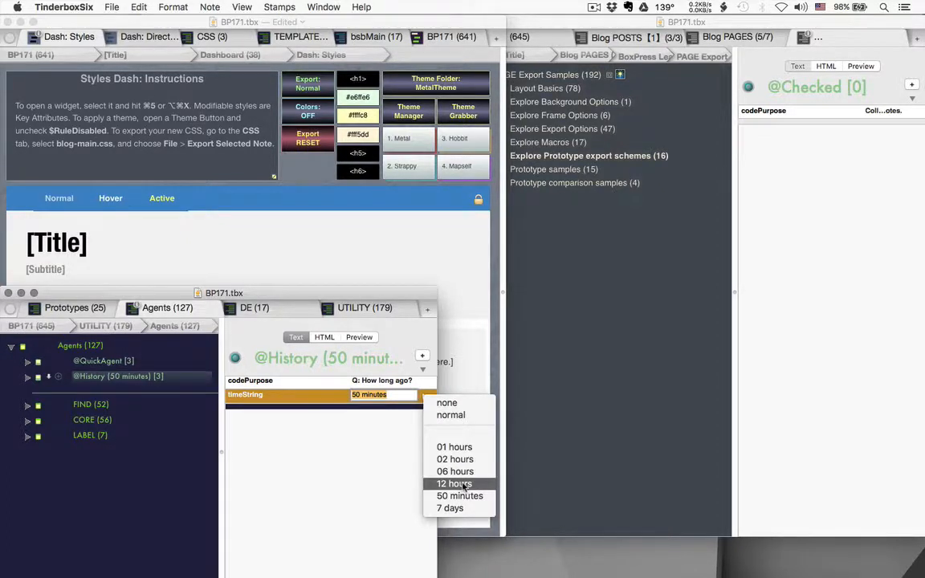
{"action": "left_click", "coordinate": [454, 460]}
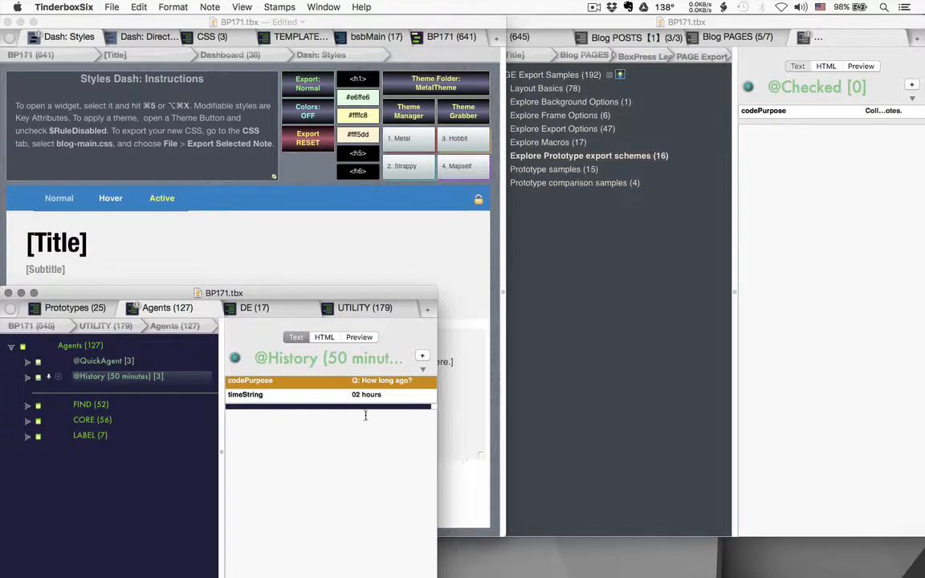
{"action": "key", "text": "alt+super+i"}
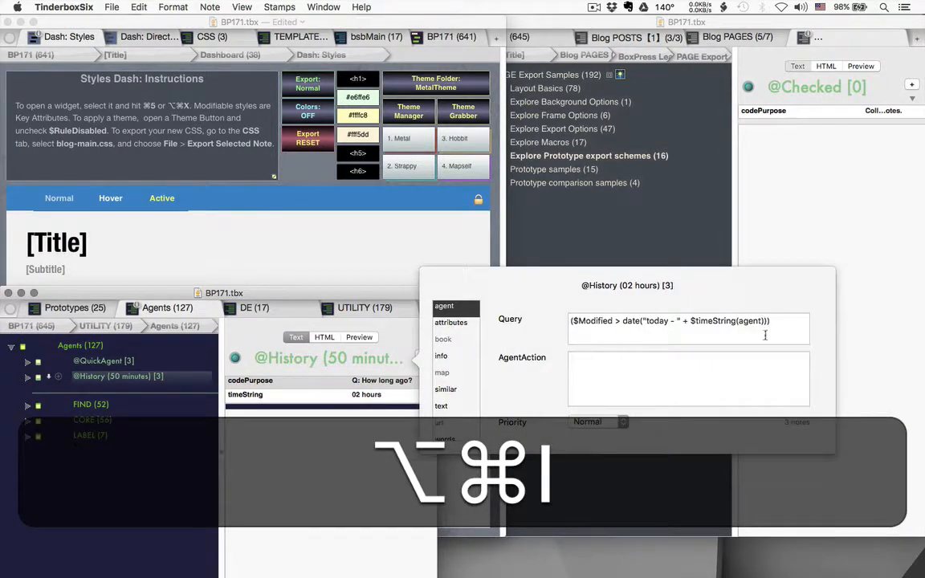
{"action": "key", "text": "BackSpace"}
{"action": "key", "text": "Return"}
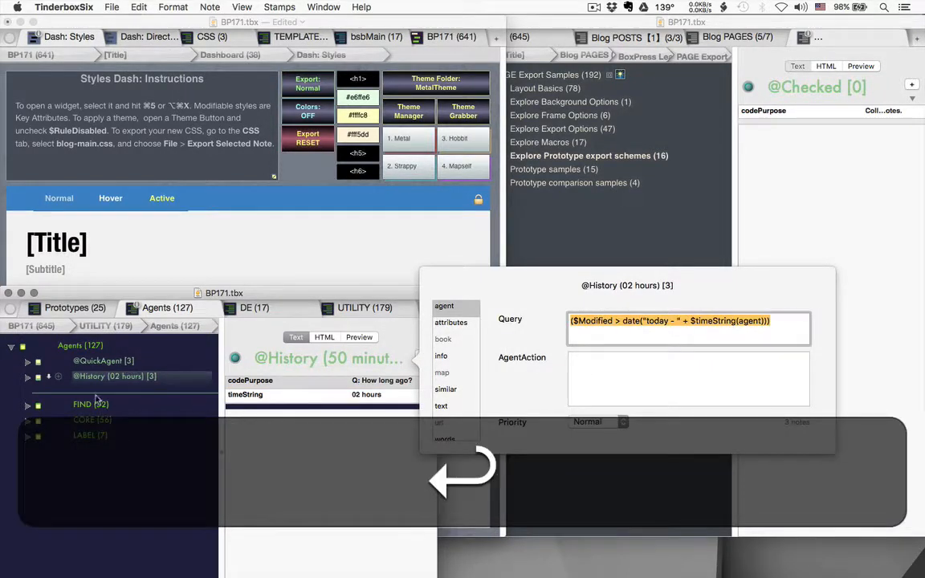
{"action": "left_click", "coordinate": [29, 382]}
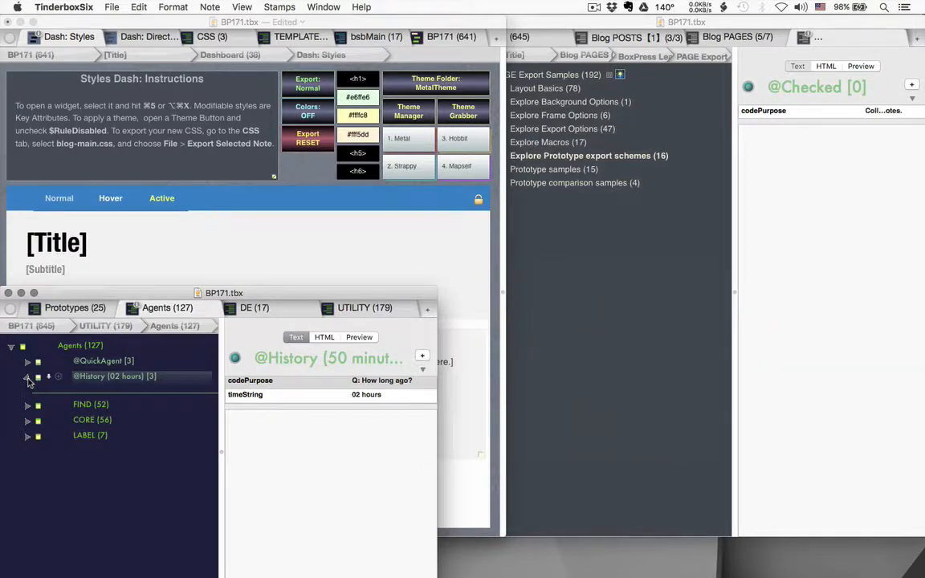
{"action": "left_click", "coordinate": [28, 379]}
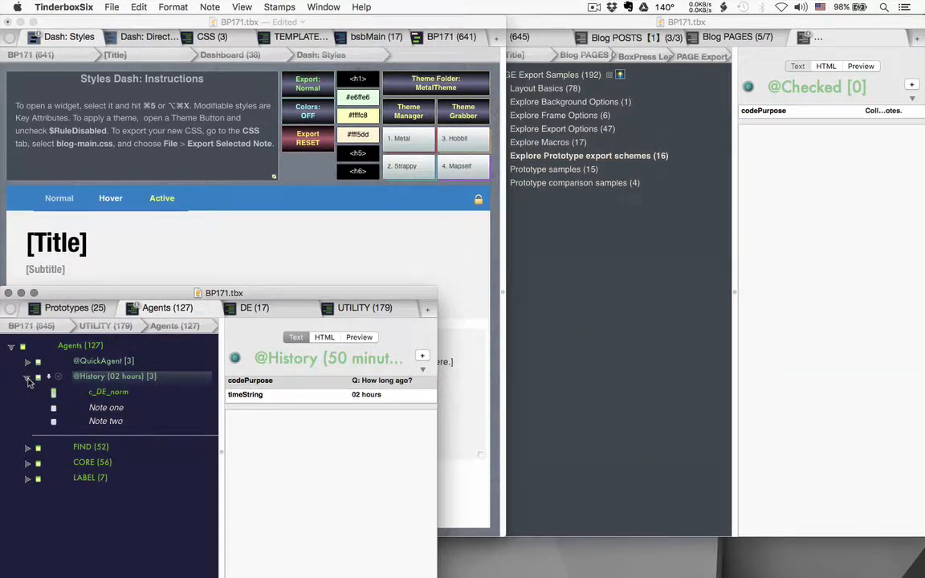
{"action": "left_click", "coordinate": [28, 379]}
Expand the FIND container, select its first text-search agent, and widen the window and outline pane to fit the agent names
{"action": "left_click", "coordinate": [29, 406]}
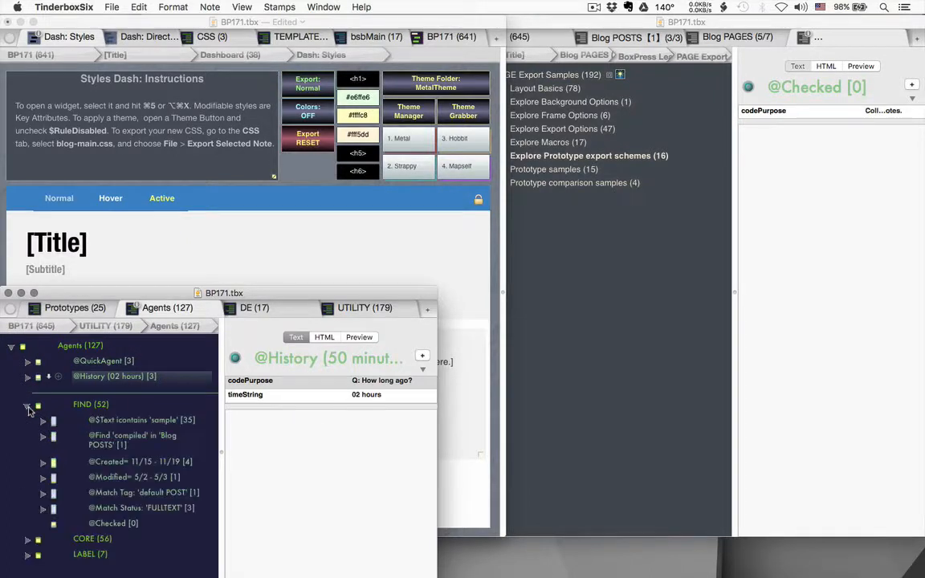
{"action": "left_click", "coordinate": [53, 421]}
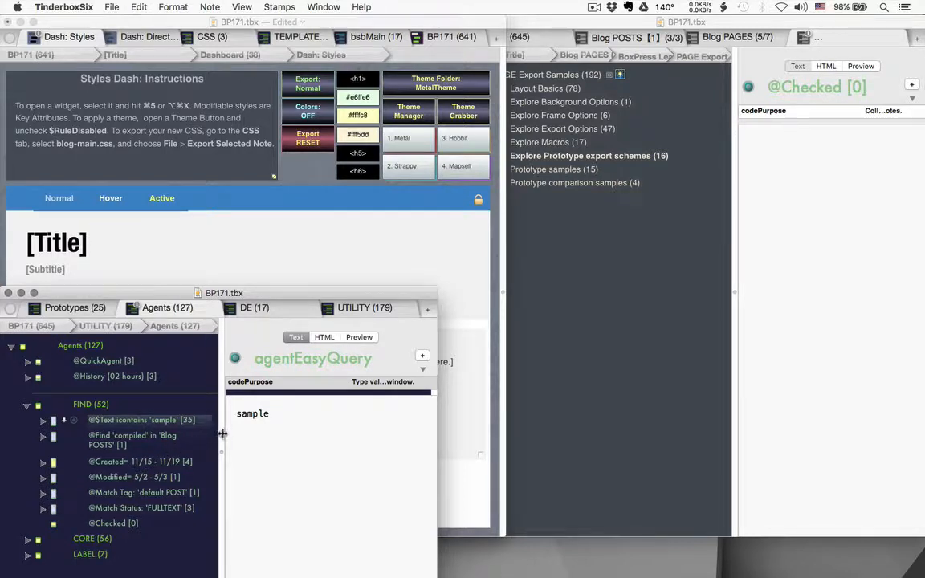
{"action": "left_click_drag", "start_coordinate": [219, 397], "coordinate": [262, 433]}
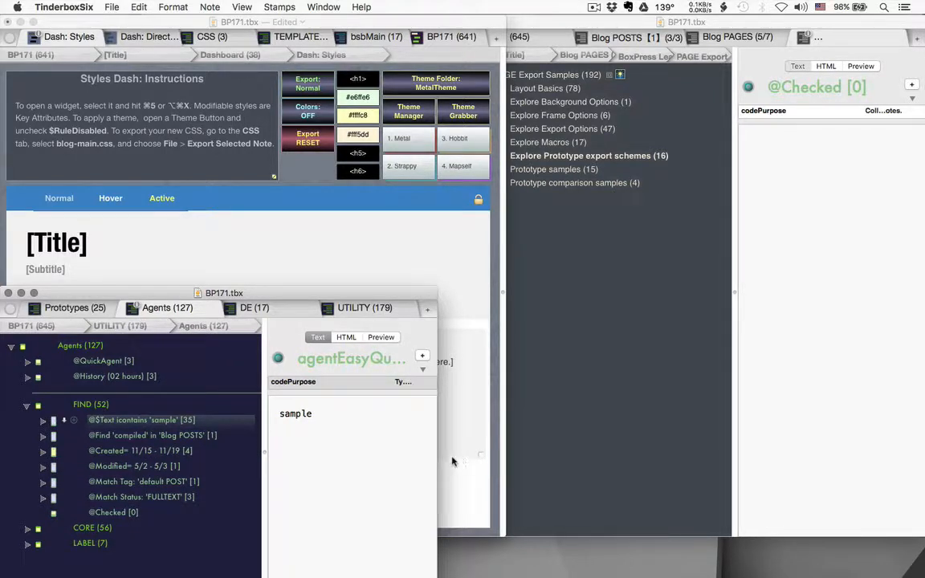
{"action": "left_click_drag", "start_coordinate": [436, 455], "coordinate": [529, 455]}
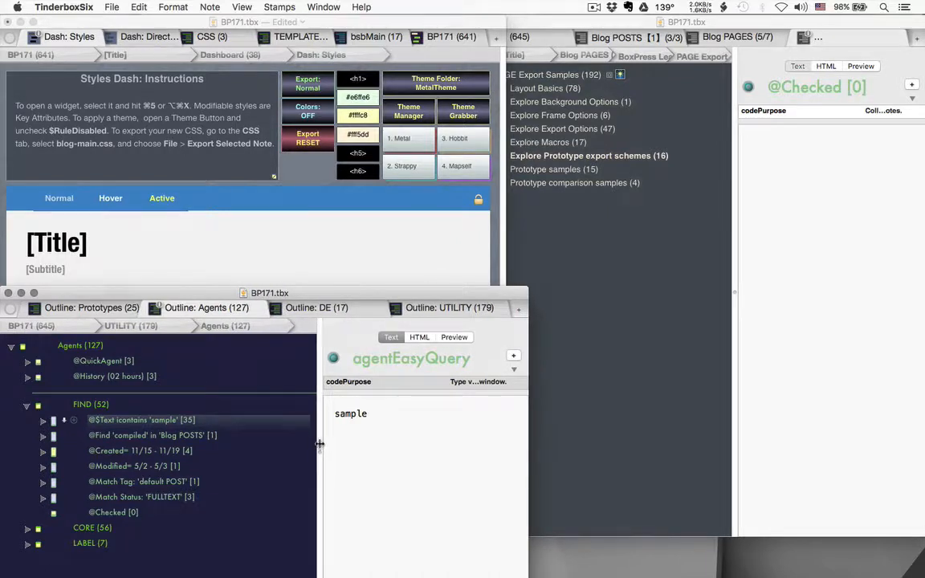
{"action": "left_click_drag", "start_coordinate": [306, 405], "coordinate": [270, 442]}
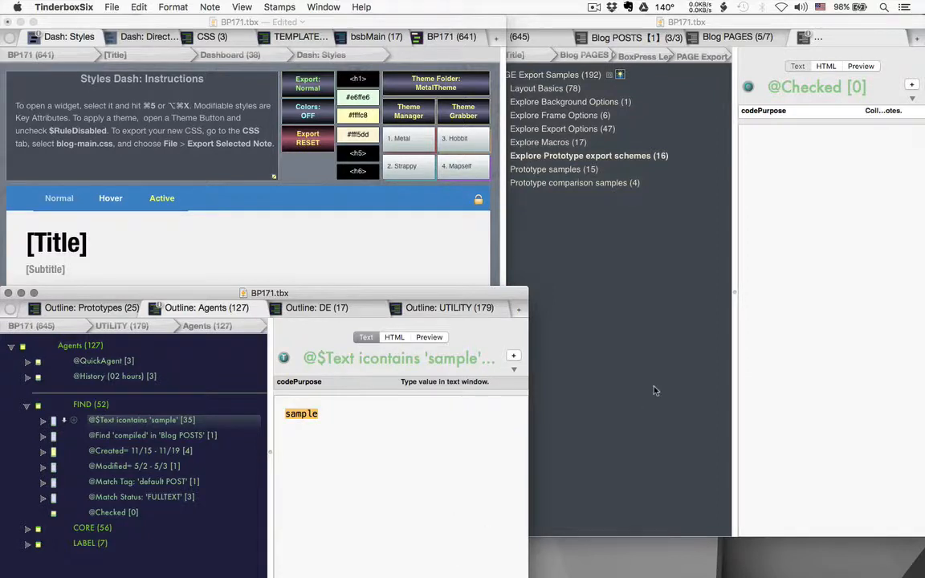
Replace the search term "sample" in the first FIND agent's text with "Rudy Rucker"
{"action": "type", "text": "Ducky Rucker"}
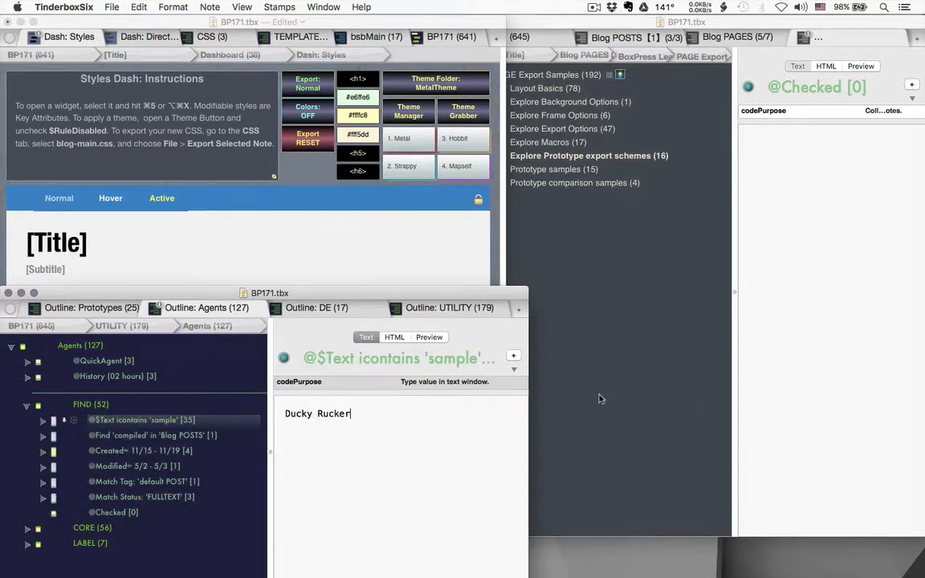
{"action": "left_click_drag", "start_coordinate": [292, 413], "coordinate": [286, 414]}
{"action": "type", "text": "Rud"}
Change the searched attribute in that agent's query from $Text to $Authors, giving ($Authors.icontains($Text(agent)))
{"action": "key", "text": "alt+super+i"}
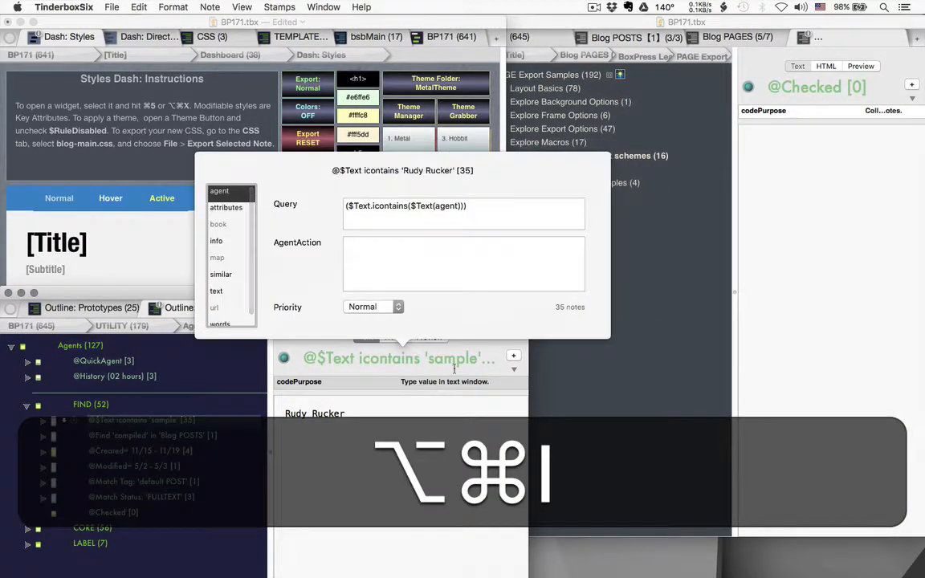
{"action": "double_click", "coordinate": [358, 206]}
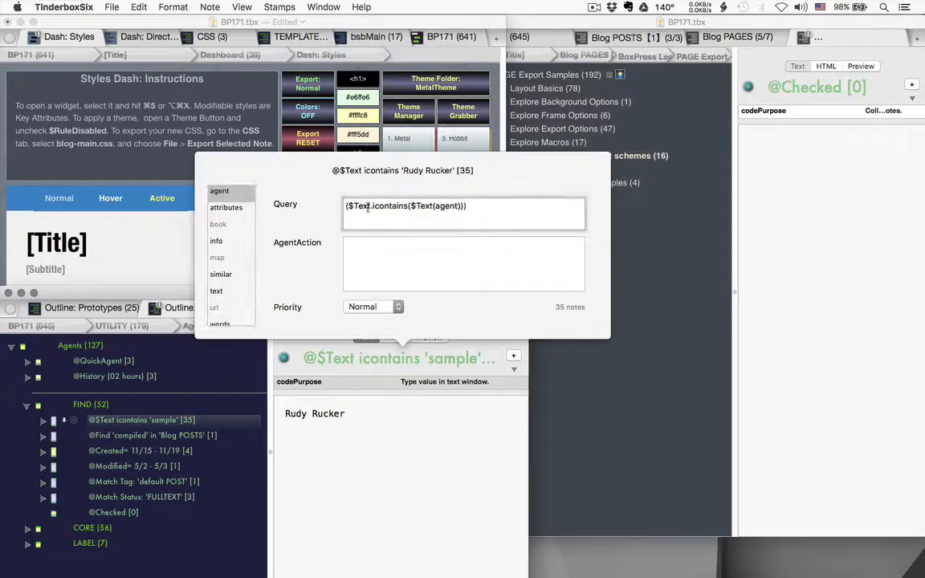
{"action": "type", "text": "Authors"}
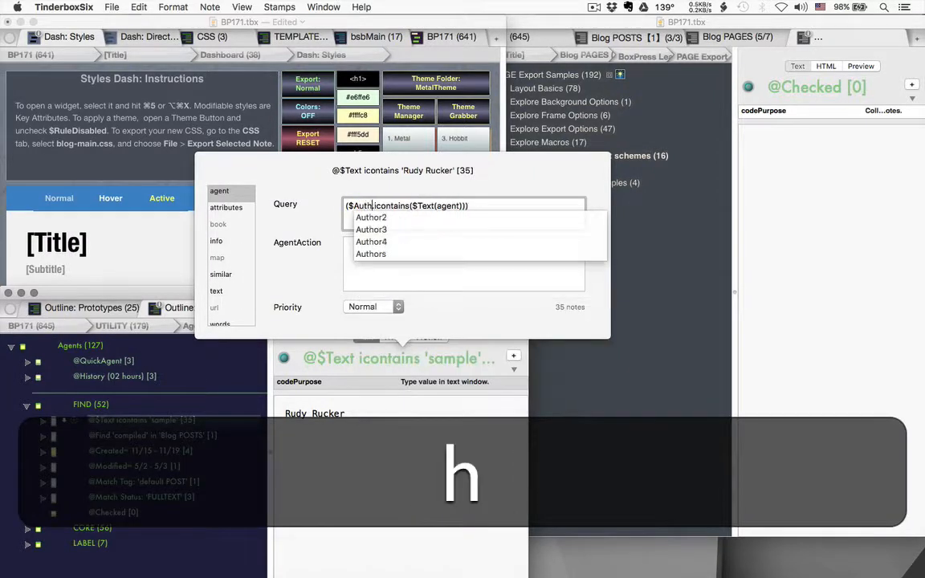
{"action": "key", "text": "Return"}
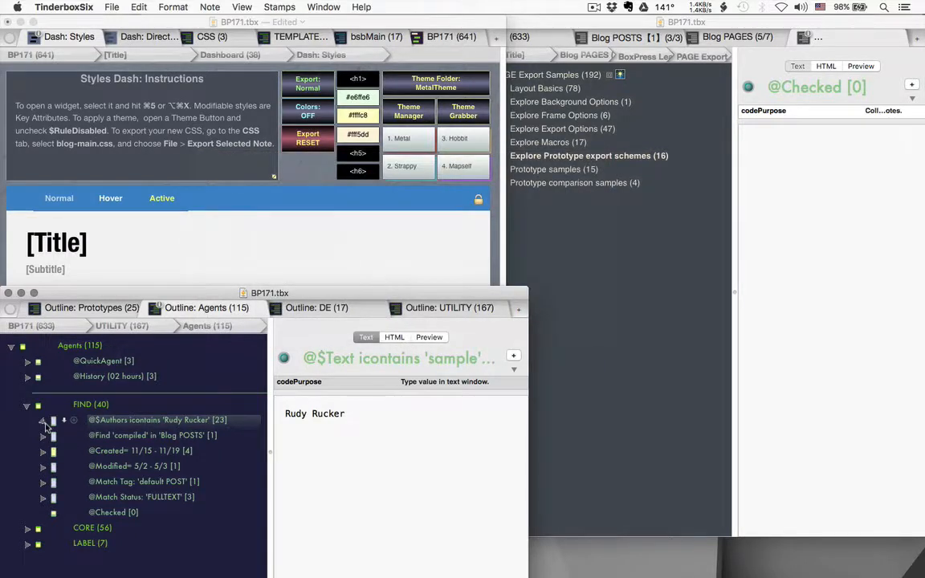
Expand the $Authors agent in FIND to inspect the notes it collects, and collapse it again
{"action": "left_click", "coordinate": [43, 421]}
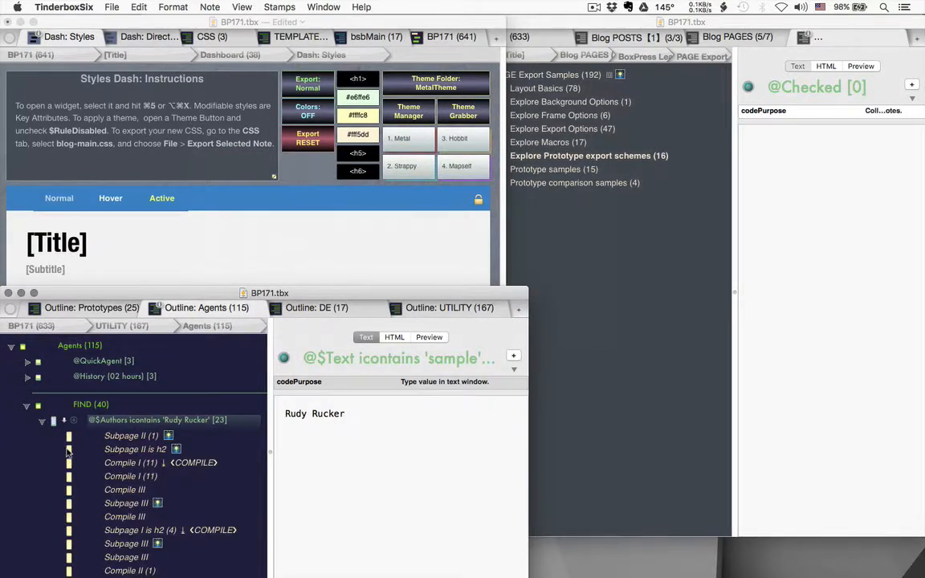
{"action": "scroll", "coordinate": [69, 453], "scroll_direction": "down", "scroll_amount": 3}
{"action": "scroll", "coordinate": [68, 454], "scroll_direction": "up", "scroll_amount": 3}
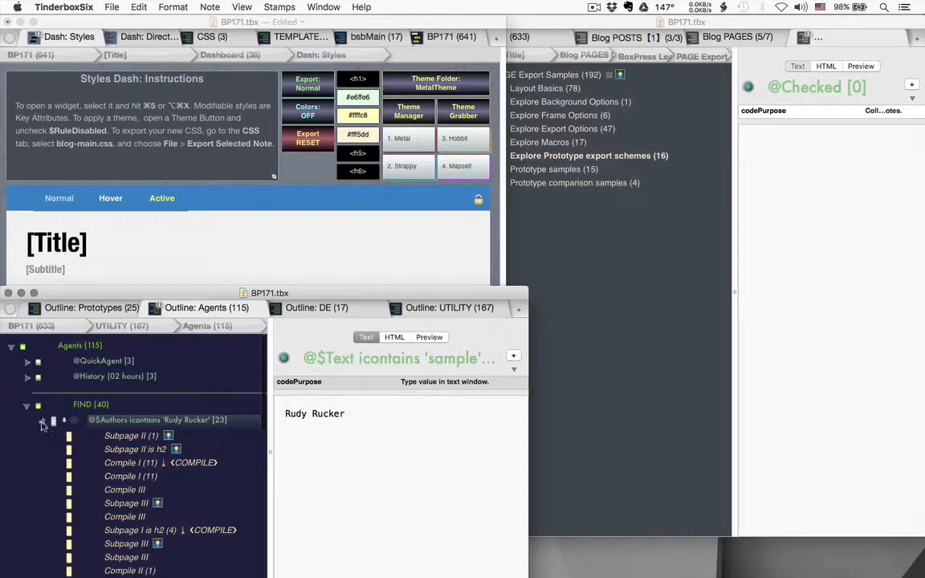
{"action": "left_click", "coordinate": [42, 421]}
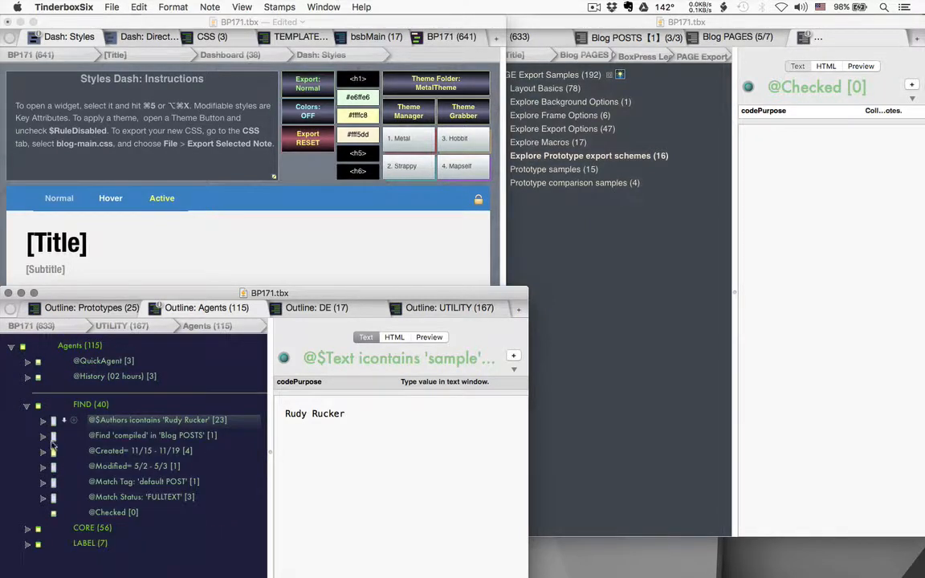
Replace the search term "compiled" with "granular" in the text of the FIND agent that searches within Blog POSTS
{"action": "left_click", "coordinate": [145, 436]}
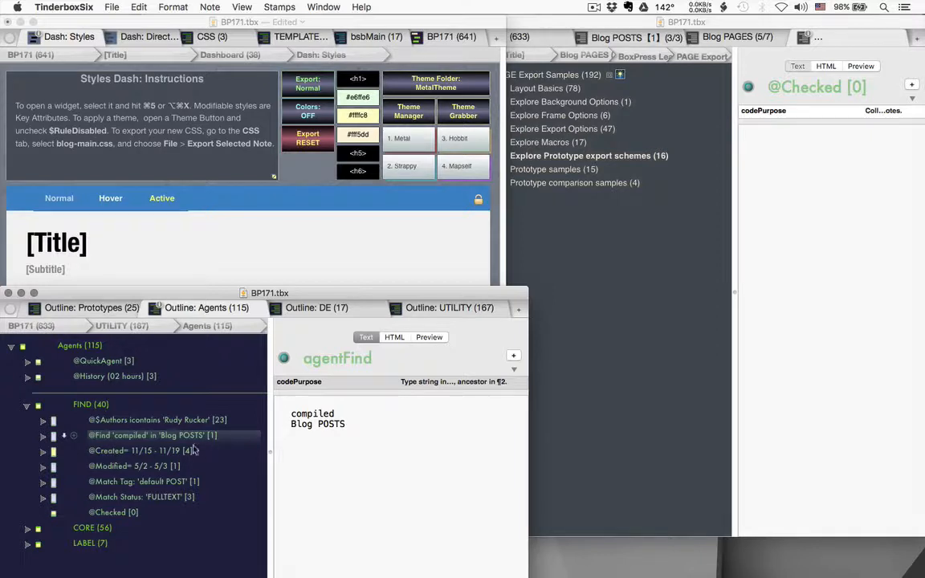
{"action": "double_click", "coordinate": [316, 414]}
{"action": "type", "text": "gr"}
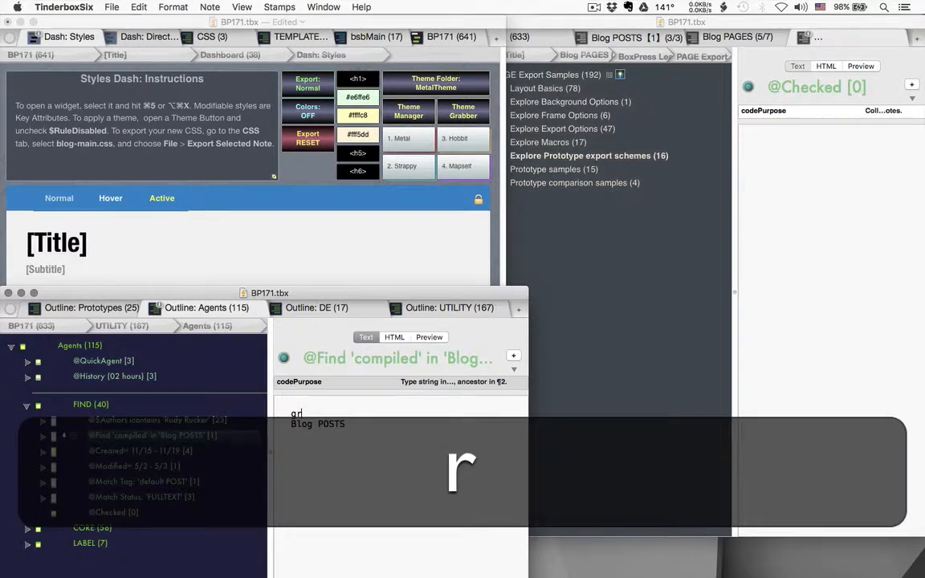
{"action": "type", "text": "anud"}
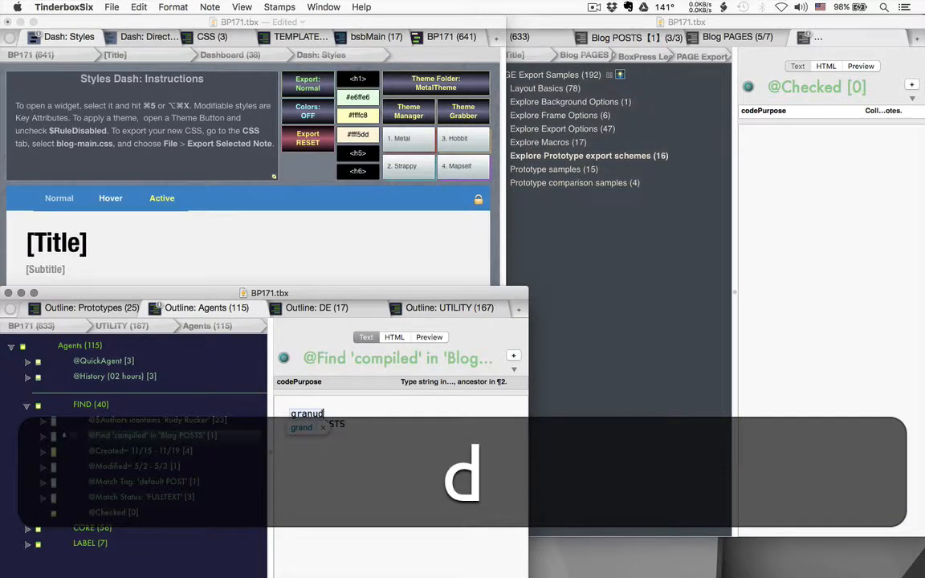
{"action": "type", "text": "r"}
{"action": "key", "text": "BackSpace"}
{"action": "key", "text": "BackSpace"}
{"action": "type", "text": "lar"}
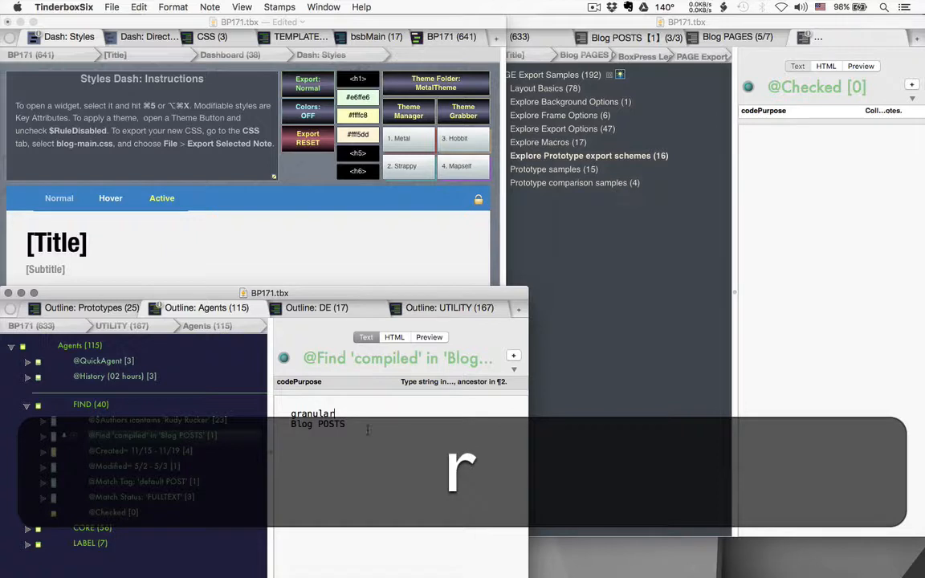
{"action": "double_click", "coordinate": [332, 424]}
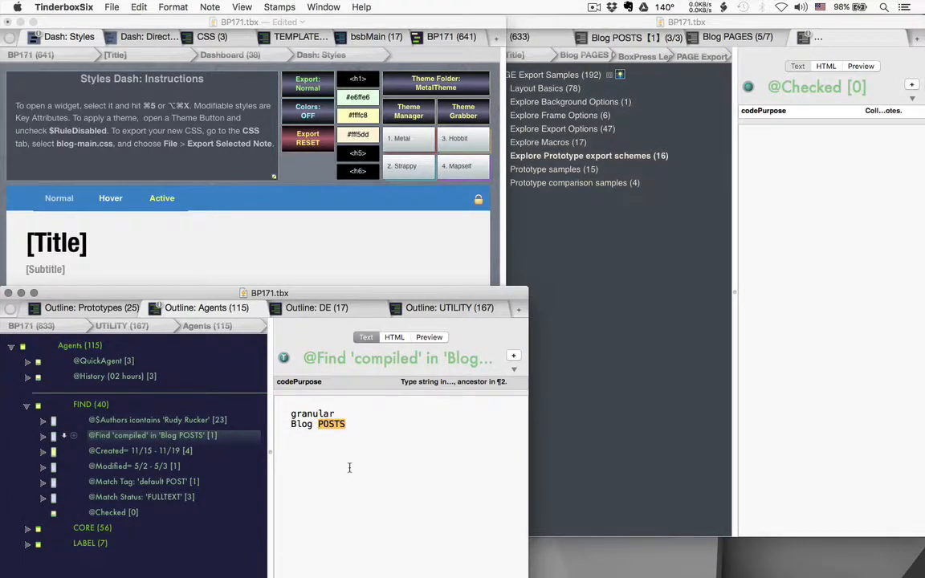
Re-run the query of the 'granular' in 'Blog POSTS' agent, expand it to inspect its matches, and collapse it
{"action": "key", "text": "alt+super+i"}
{"action": "left_click", "coordinate": [562, 216]}
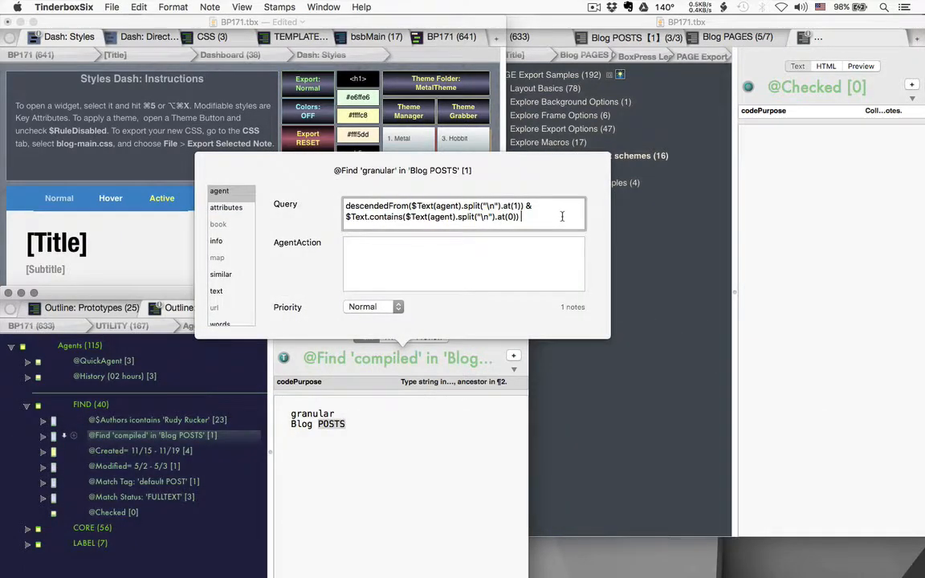
{"action": "key", "text": "Return"}
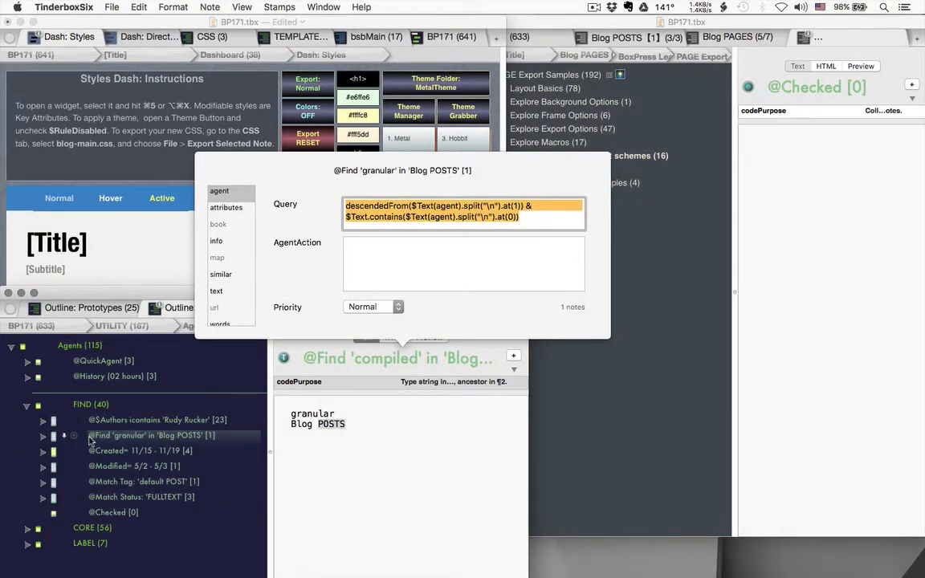
{"action": "left_click", "coordinate": [91, 438]}
{"action": "left_click", "coordinate": [41, 439]}
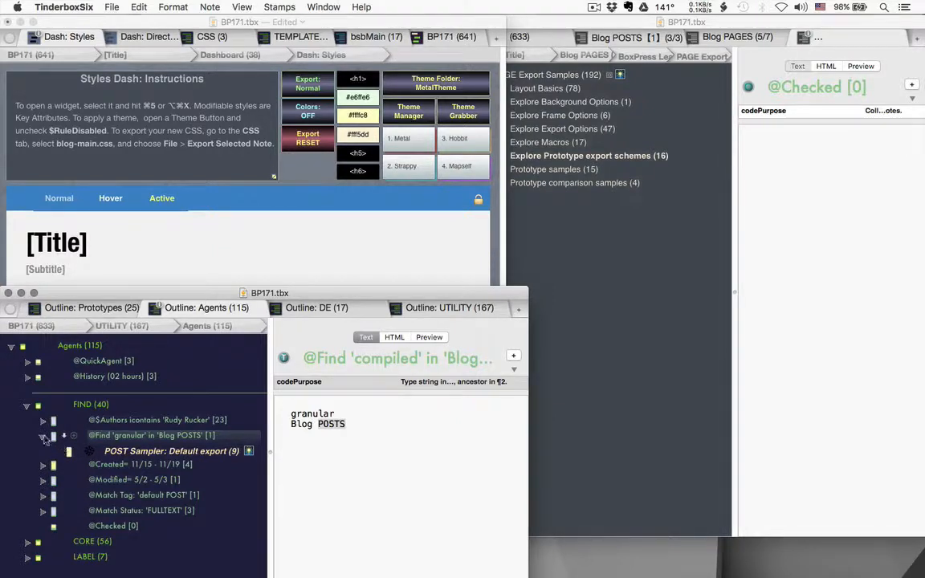
{"action": "left_click", "coordinate": [41, 436]}
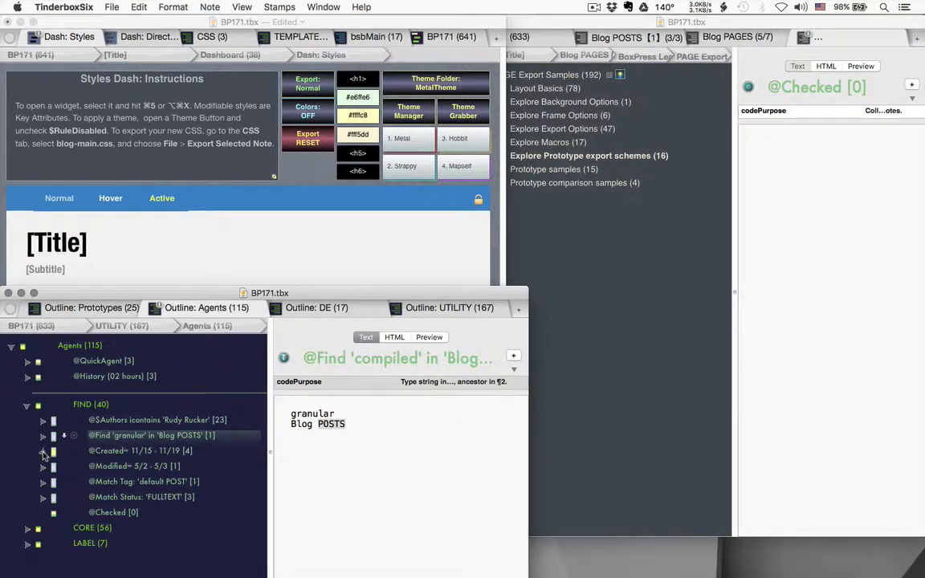
{"action": "left_click", "coordinate": [42, 451]}
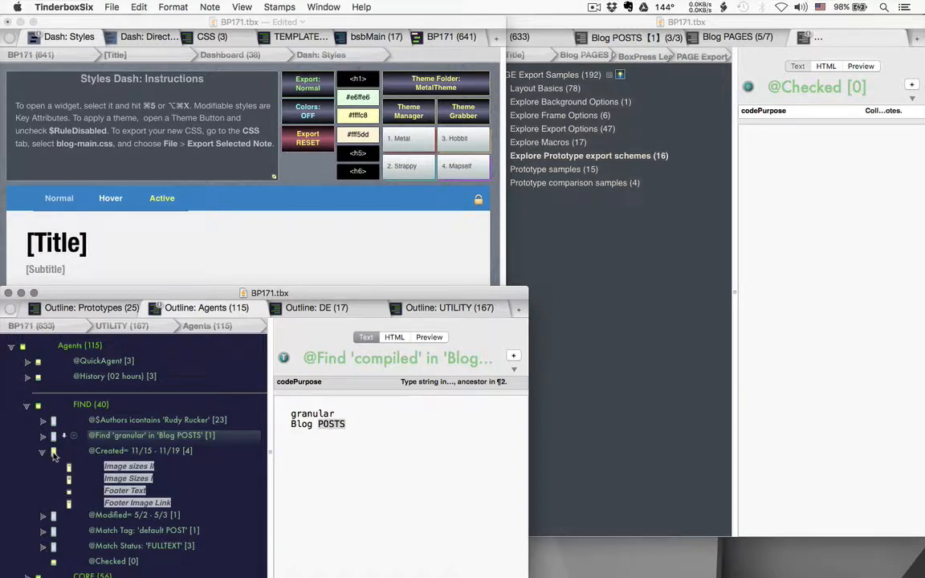
{"action": "left_click", "coordinate": [54, 455]}
{"action": "left_click", "coordinate": [42, 452]}
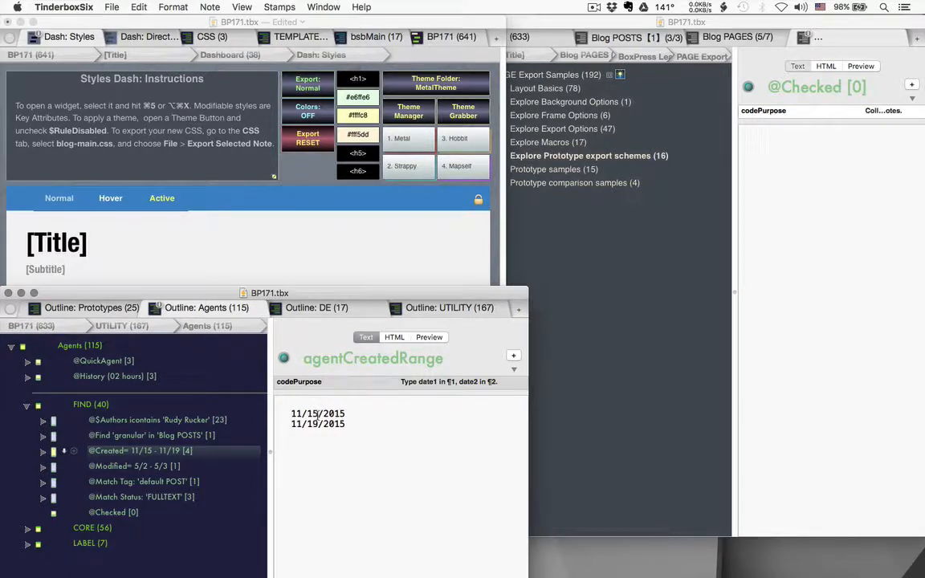
{"action": "left_click", "coordinate": [353, 425]}
{"action": "key", "text": "BackSpace"}
{"action": "type", "text": "6"}
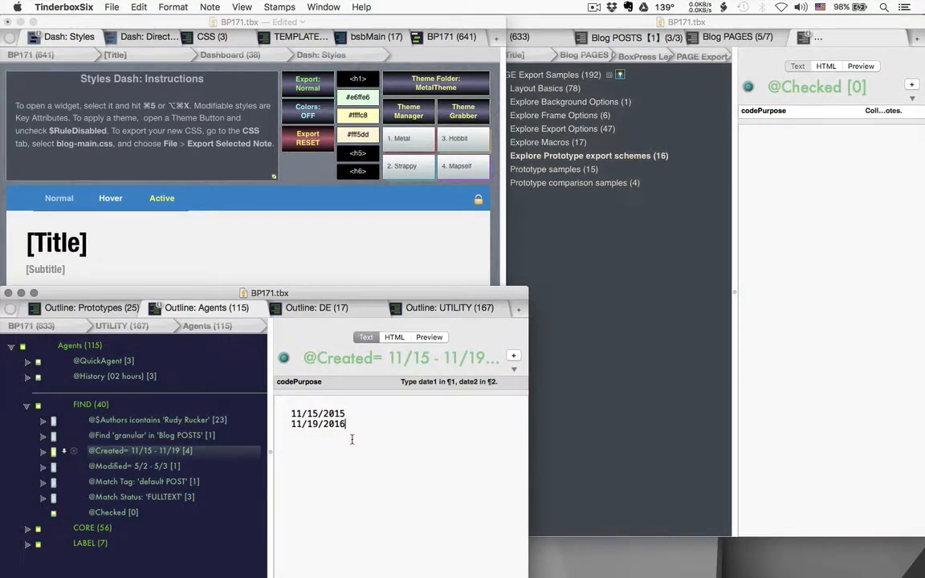
{"action": "key", "text": "alt+super+i"}
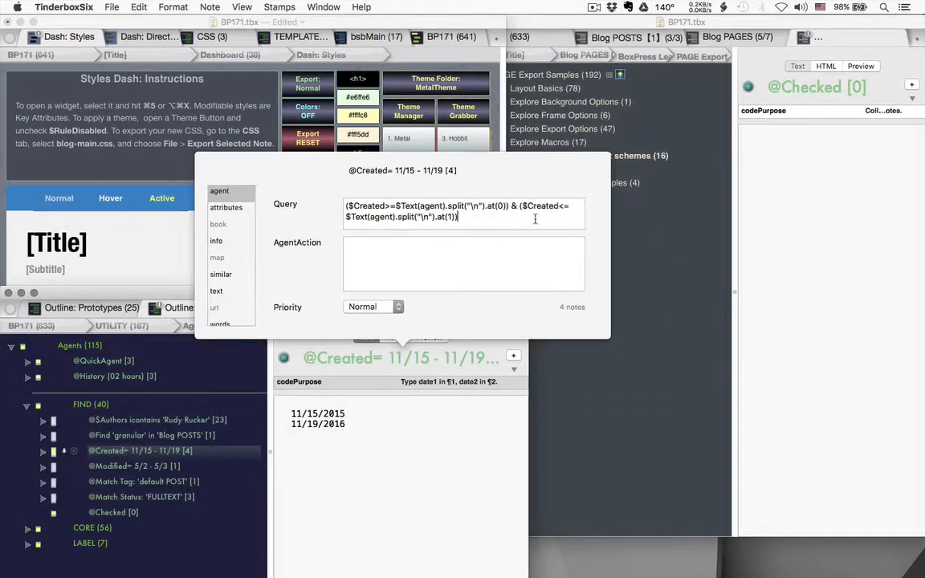
{"action": "key", "text": "Return"}
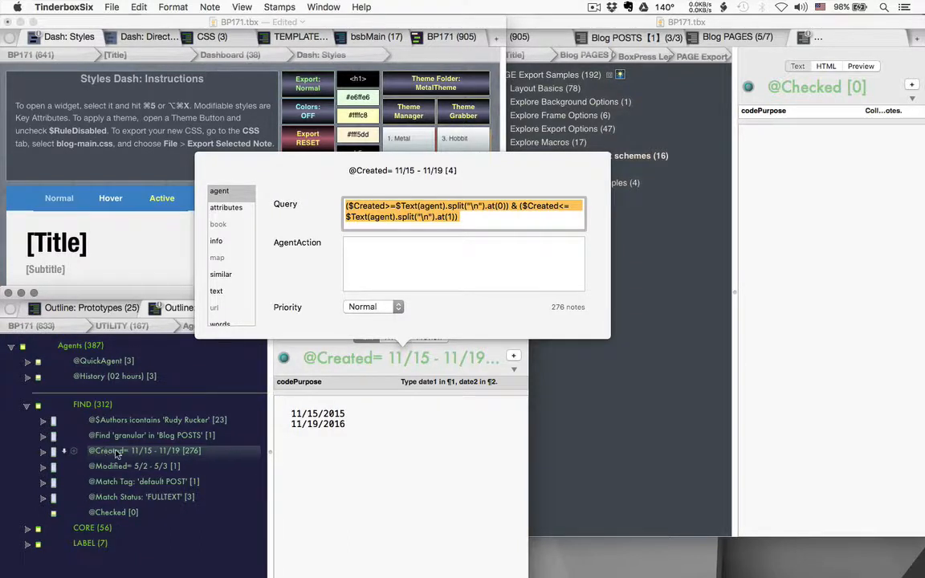
{"action": "left_click", "coordinate": [200, 466]}
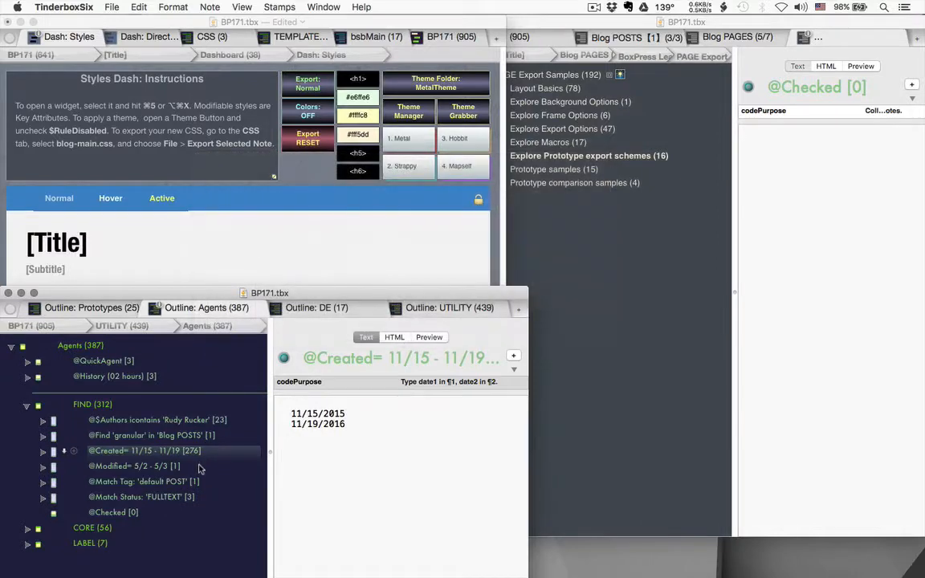
{"action": "left_click", "coordinate": [200, 466]}
{"action": "key", "text": "alt+super+i"}
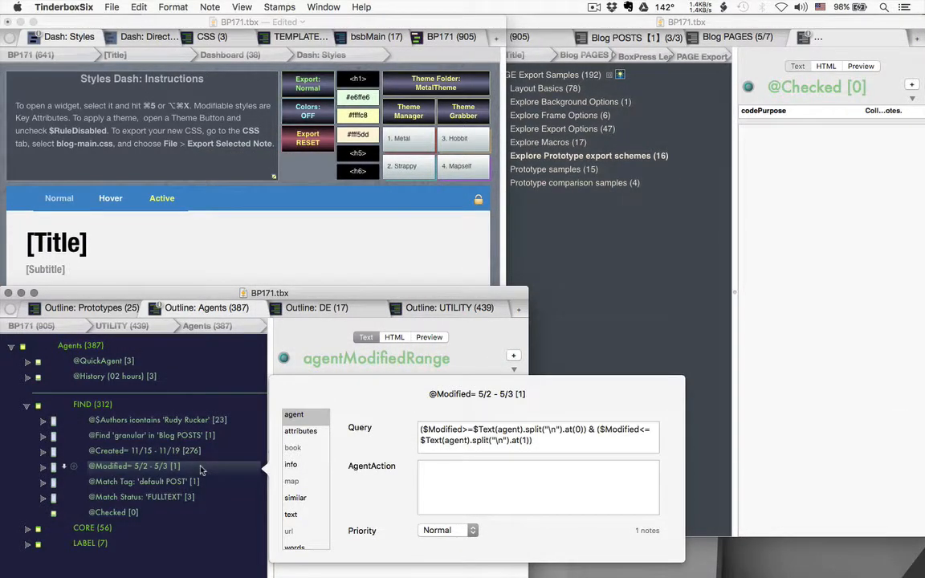
{"action": "key", "text": "Escape"}
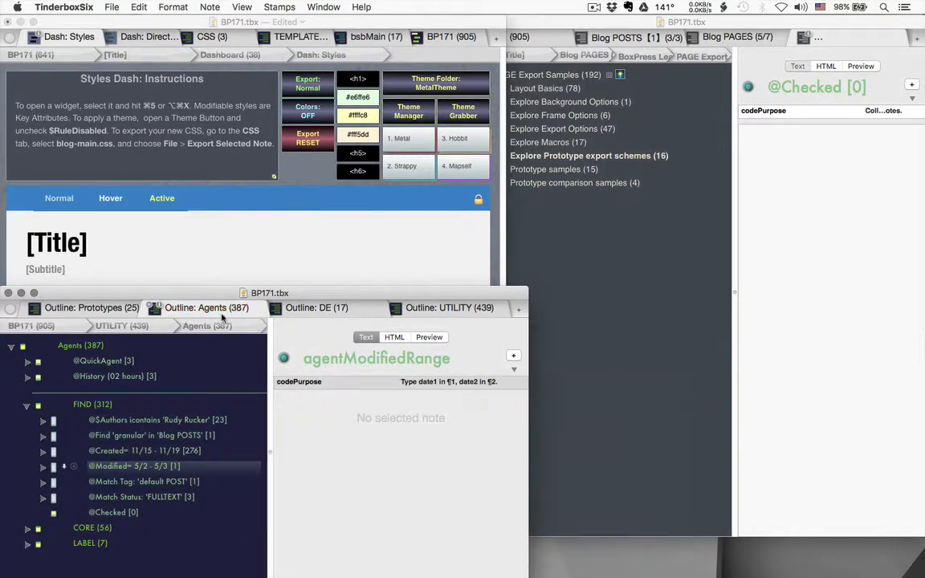
{"action": "key", "text": "alt+super+i"}
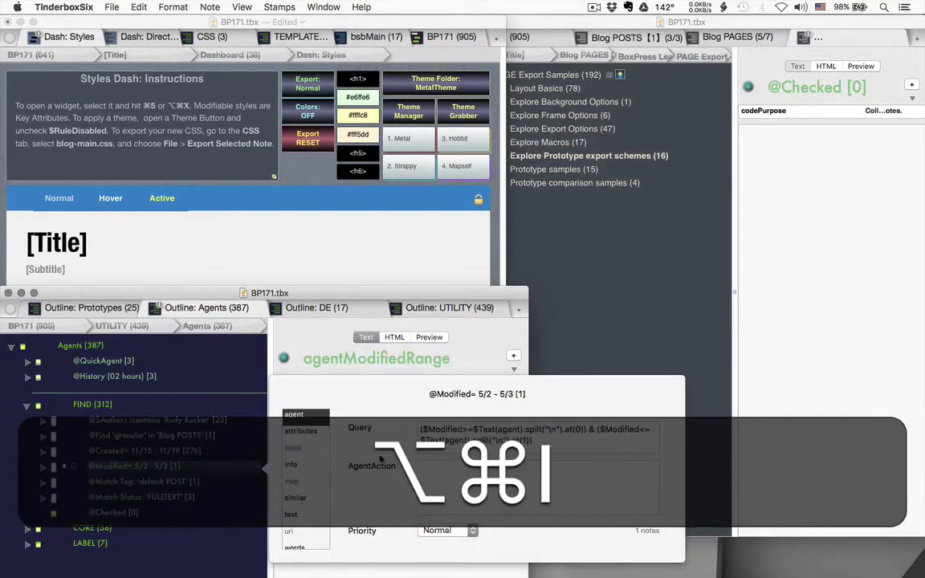
{"action": "left_click", "coordinate": [211, 310]}
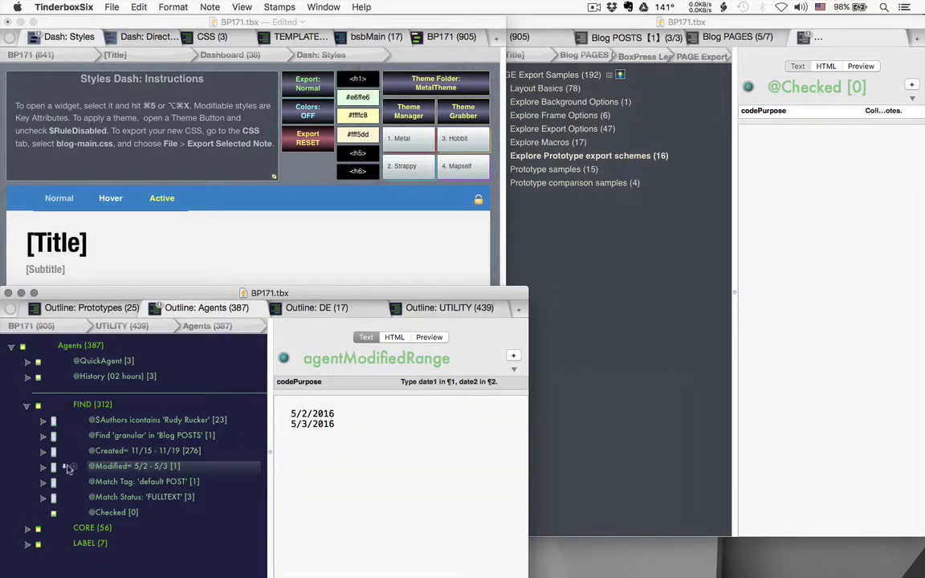
{"action": "left_click", "coordinate": [345, 424]}
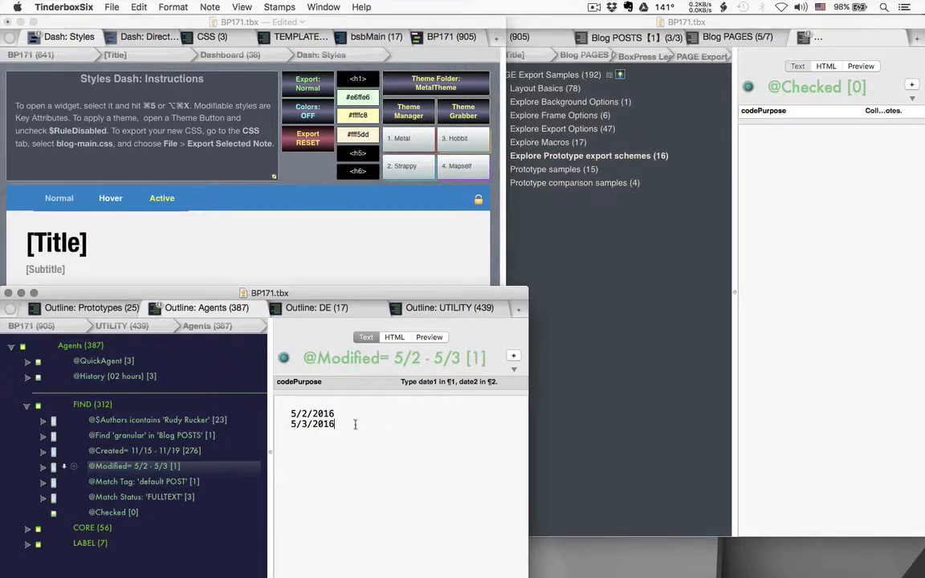
{"action": "key", "text": "BackSpace"}
{"action": "type", "text": "7"}
{"action": "key", "text": "Return"}
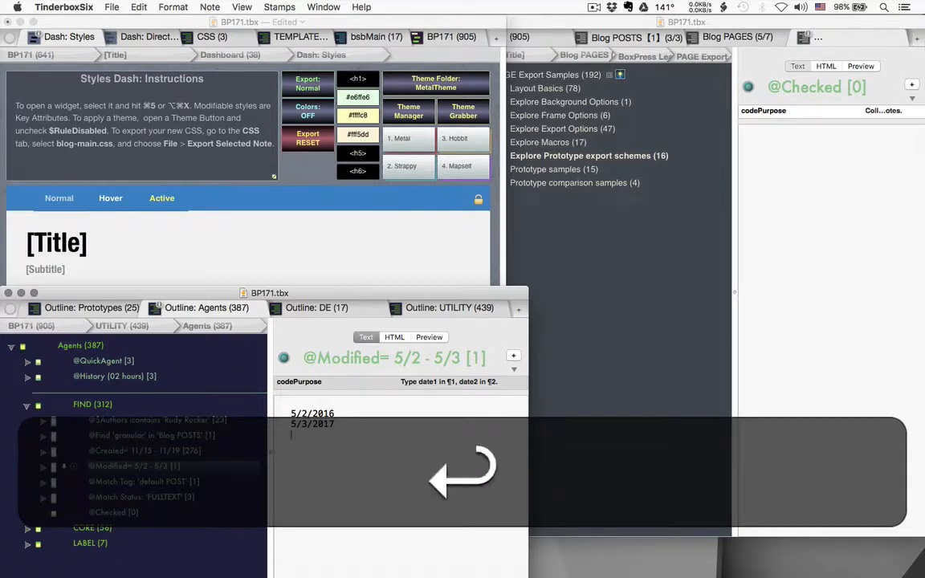
{"action": "key", "text": "alt+super+Return"}
{"action": "key", "text": "alt+super+i"}
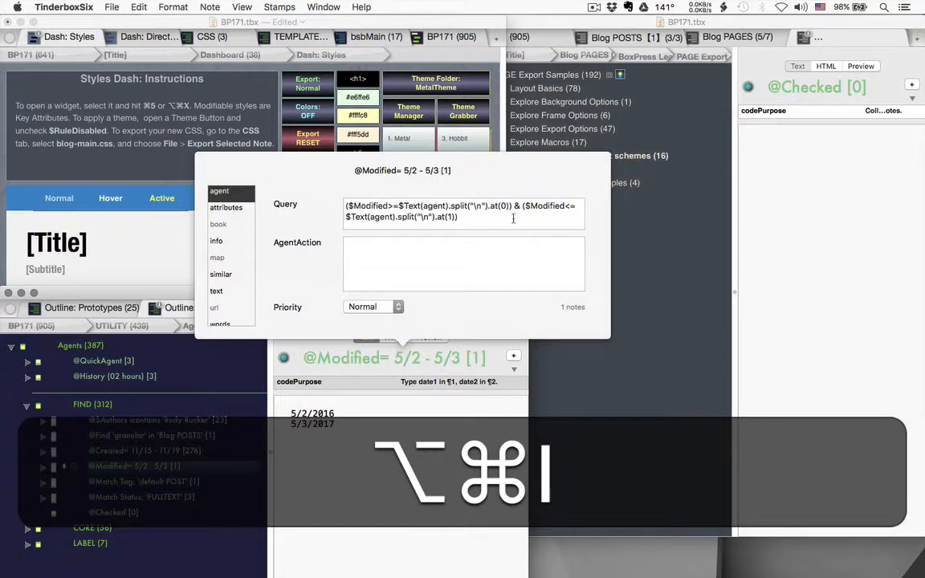
{"action": "key", "text": "Return"}
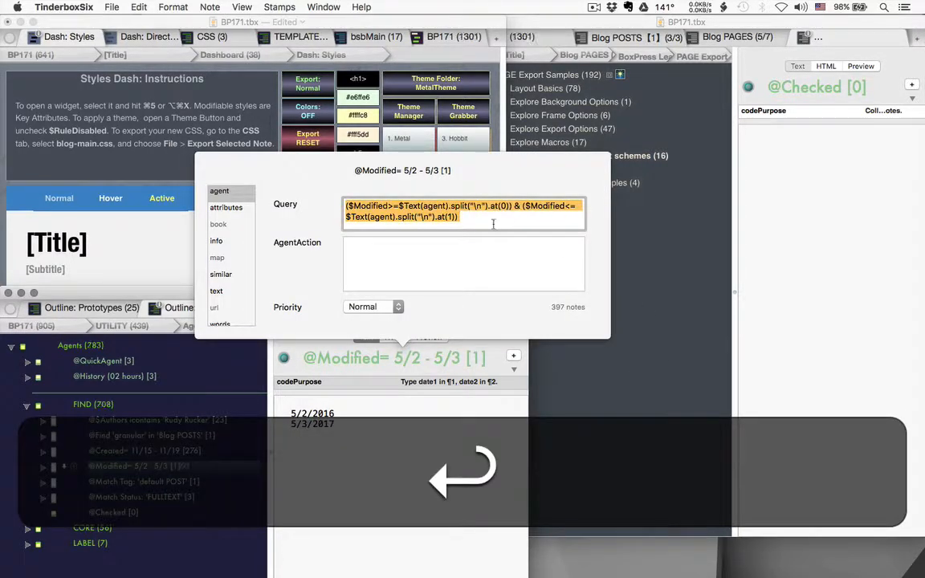
{"action": "key", "text": "Escape"}
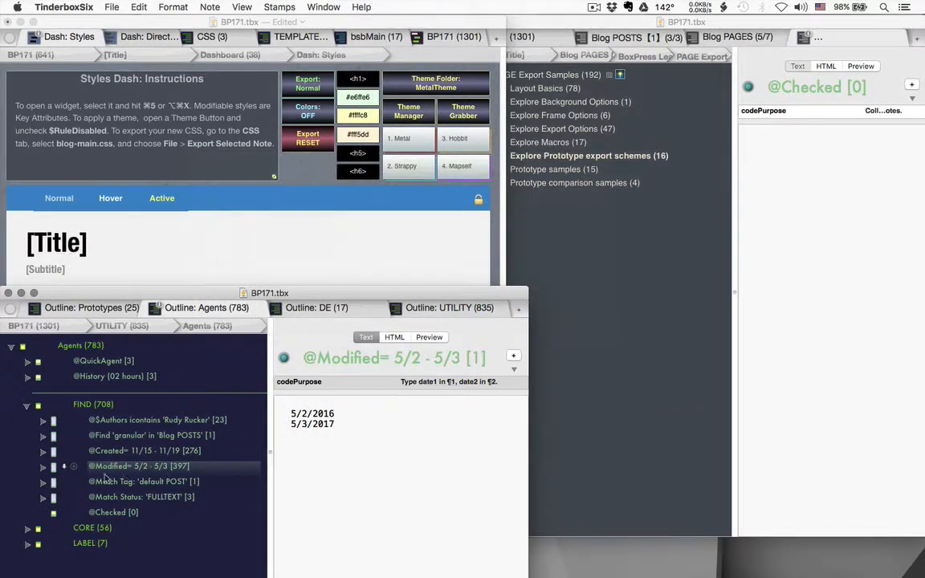
{"action": "left_click", "coordinate": [107, 484]}
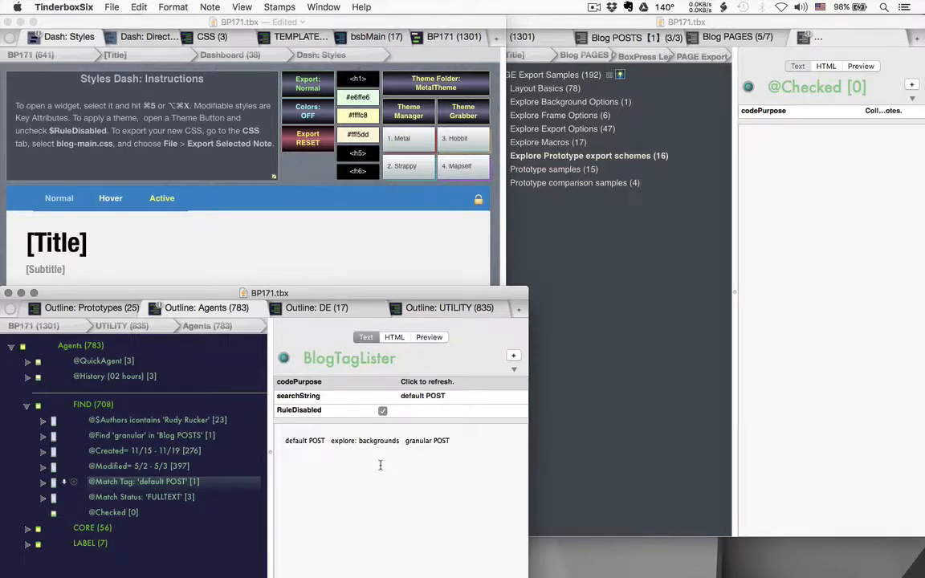
{"action": "left_click", "coordinate": [382, 411]}
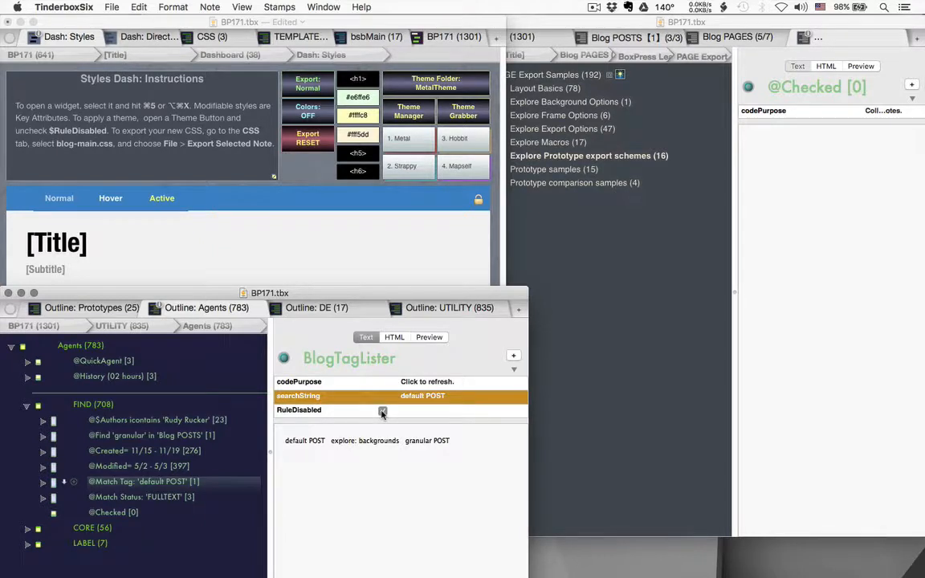
{"action": "left_click", "coordinate": [197, 467]}
{"action": "left_click", "coordinate": [197, 482]}
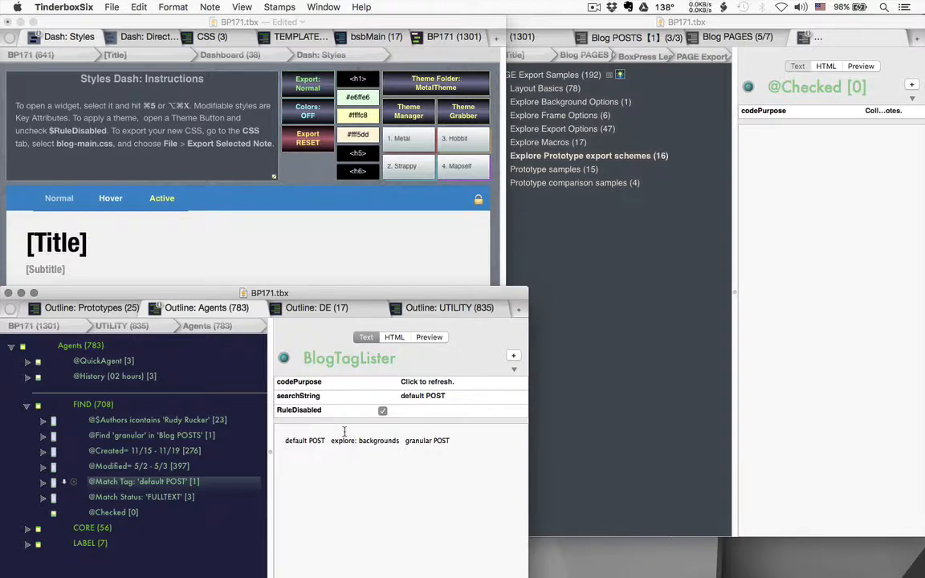
{"action": "double_click", "coordinate": [445, 440]}
{"action": "left_click_drag", "start_coordinate": [445, 440], "coordinate": [331, 441]}
{"action": "left_click", "coordinate": [393, 441]}
{"action": "key", "text": "super+c"}
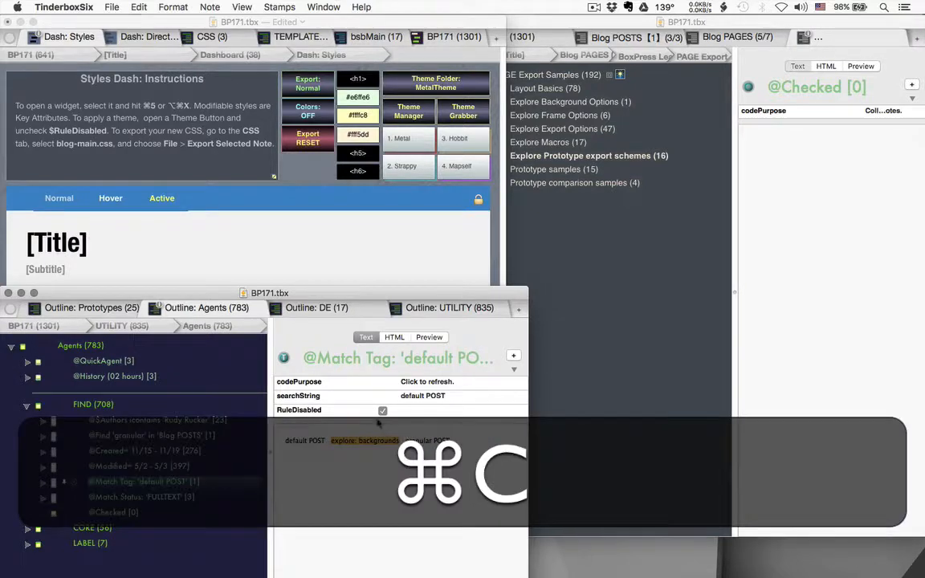
{"action": "left_click", "coordinate": [416, 397]}
{"action": "key", "text": "super+v"}
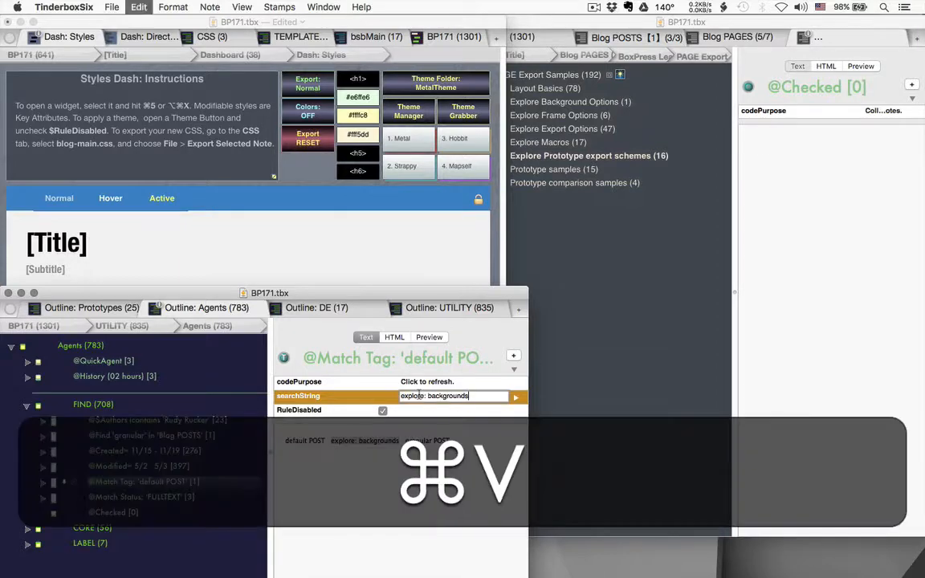
{"action": "key", "text": "super+Return"}
{"action": "key", "text": "alt+super+Return"}
{"action": "key", "text": "alt+super+i"}
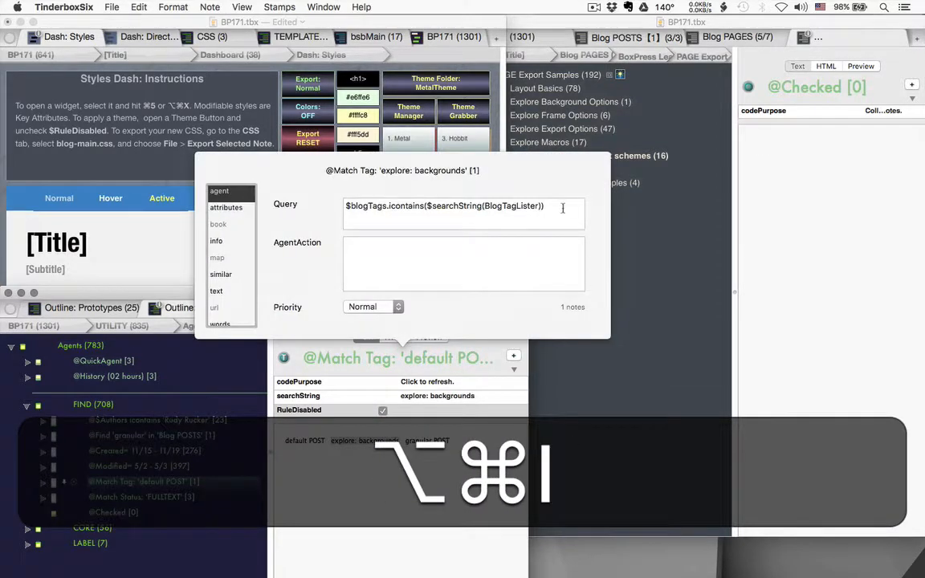
{"action": "key", "text": "BackSpace"}
{"action": "key", "text": "Return"}
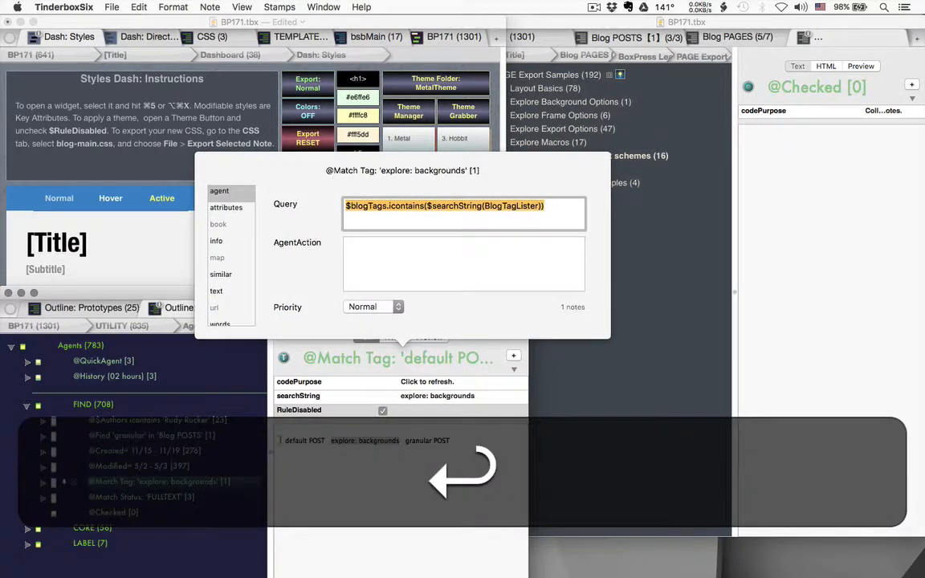
{"action": "left_click", "coordinate": [167, 485]}
{"action": "left_click", "coordinate": [44, 483]}
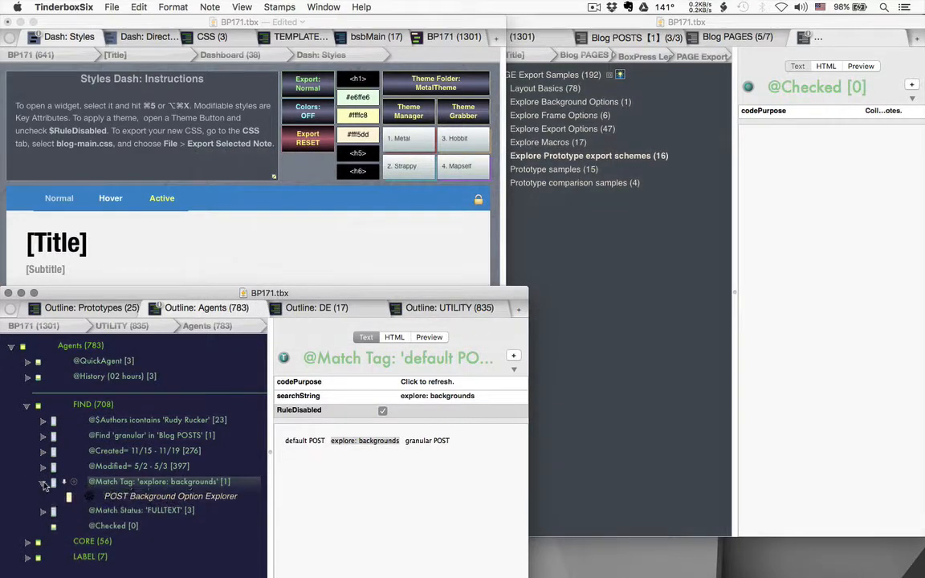
{"action": "left_click", "coordinate": [43, 482]}
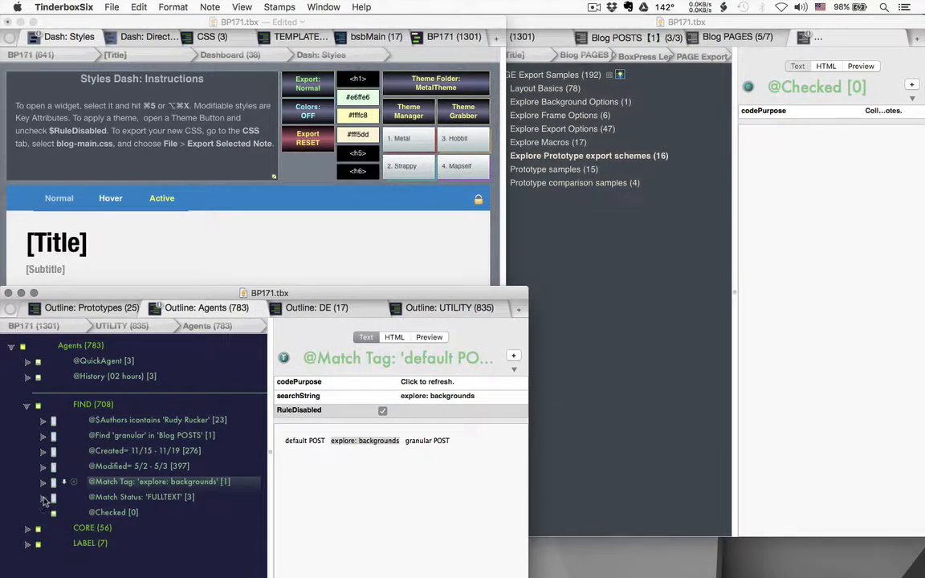
{"action": "left_click", "coordinate": [52, 498]}
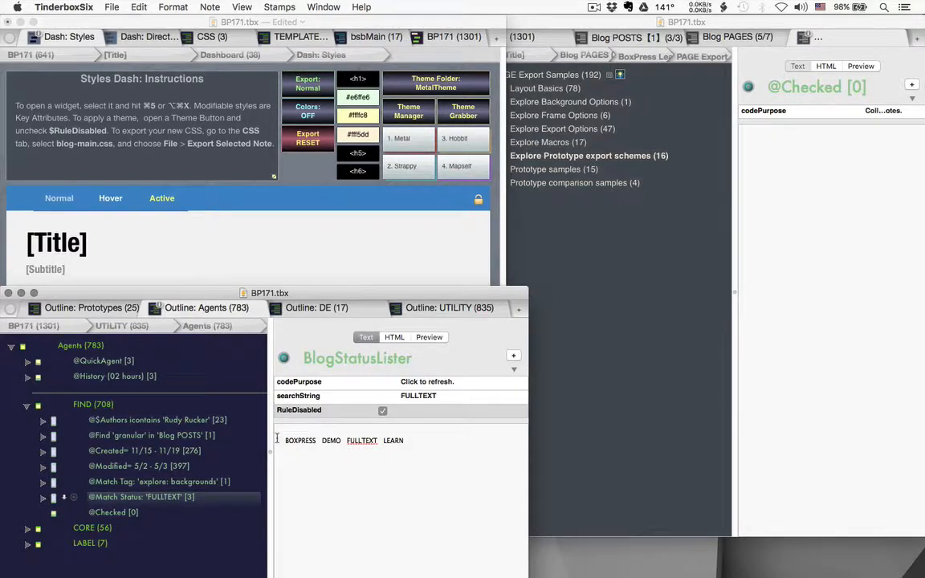
{"action": "left_click", "coordinate": [119, 482]}
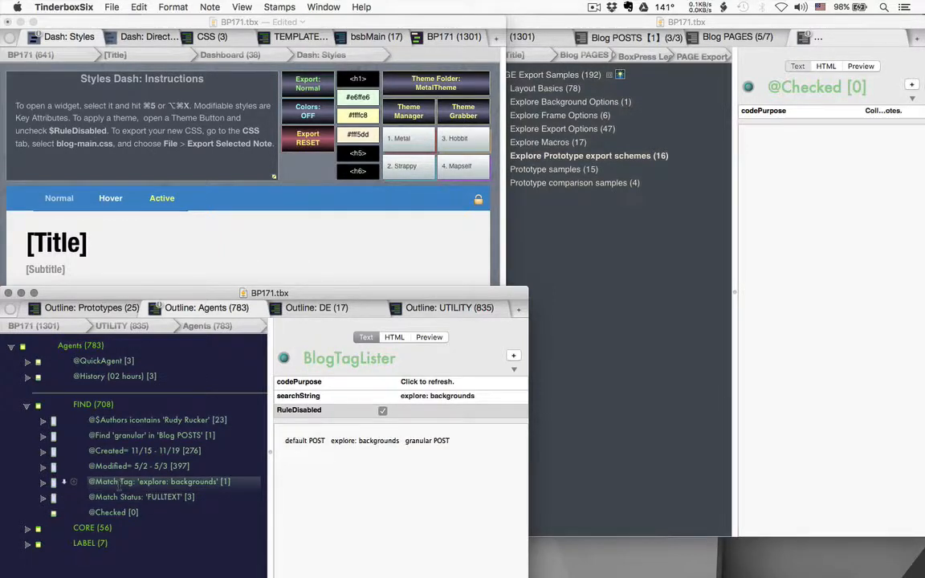
{"action": "left_click", "coordinate": [118, 497]}
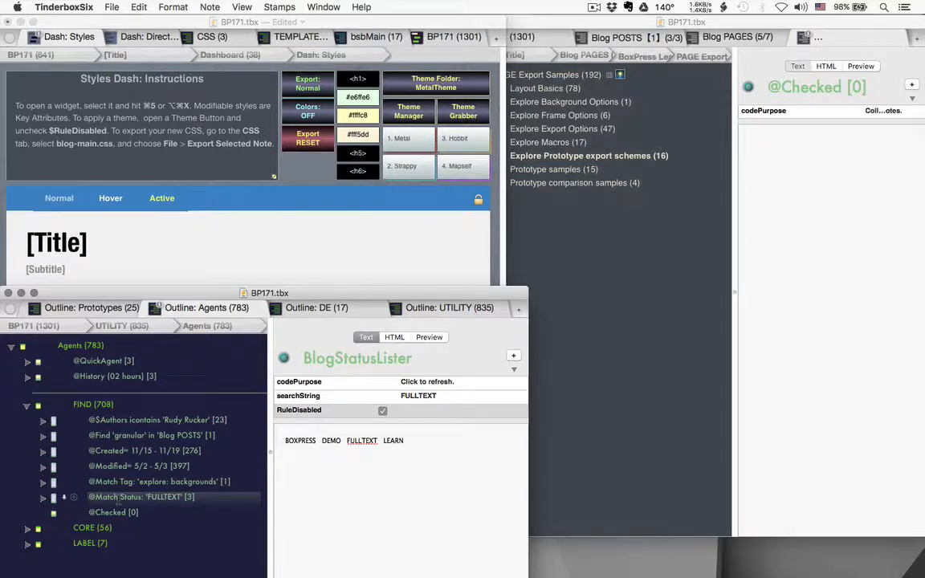
{"action": "left_click", "coordinate": [382, 413]}
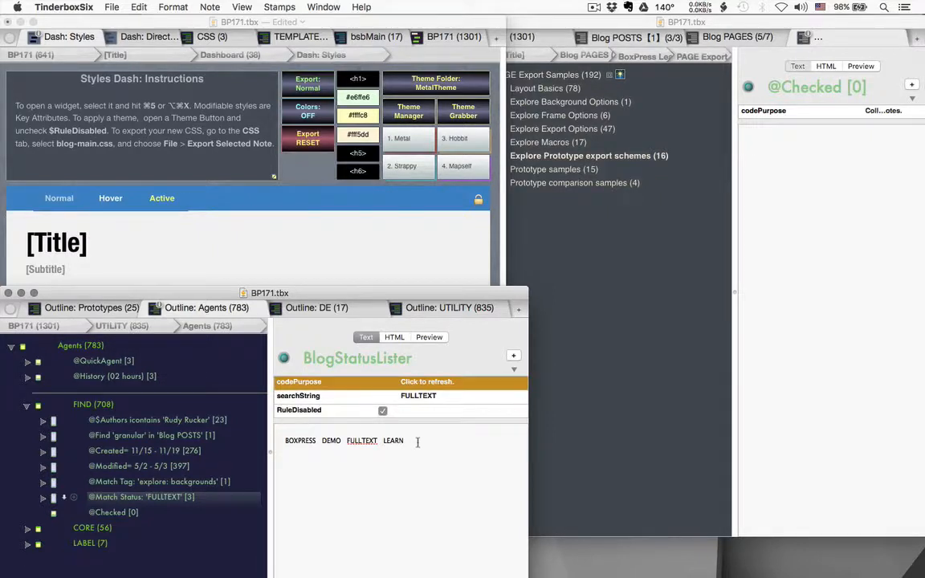
{"action": "left_click", "coordinate": [197, 481]}
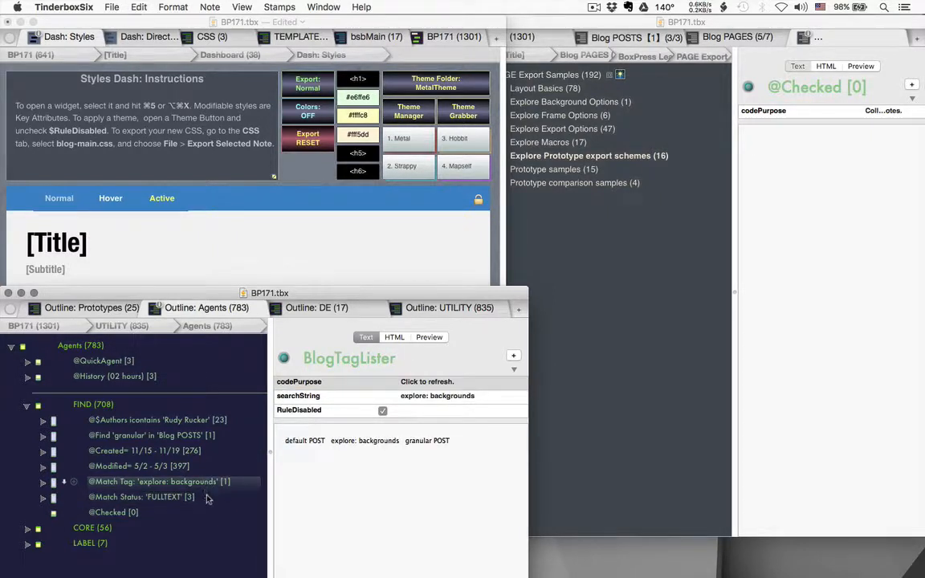
{"action": "left_click", "coordinate": [207, 498]}
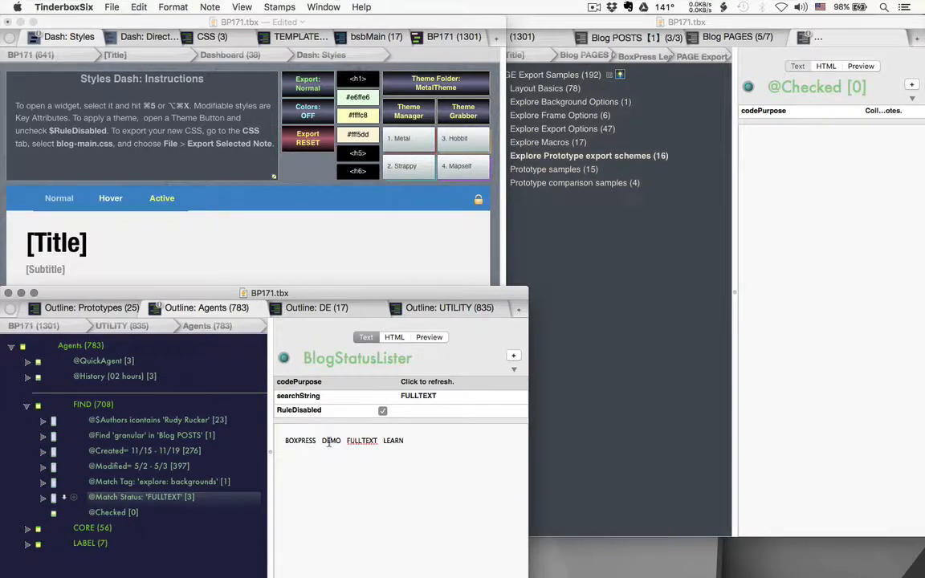
{"action": "double_click", "coordinate": [330, 440]}
{"action": "key", "text": "super+c"}
{"action": "left_click", "coordinate": [422, 397]}
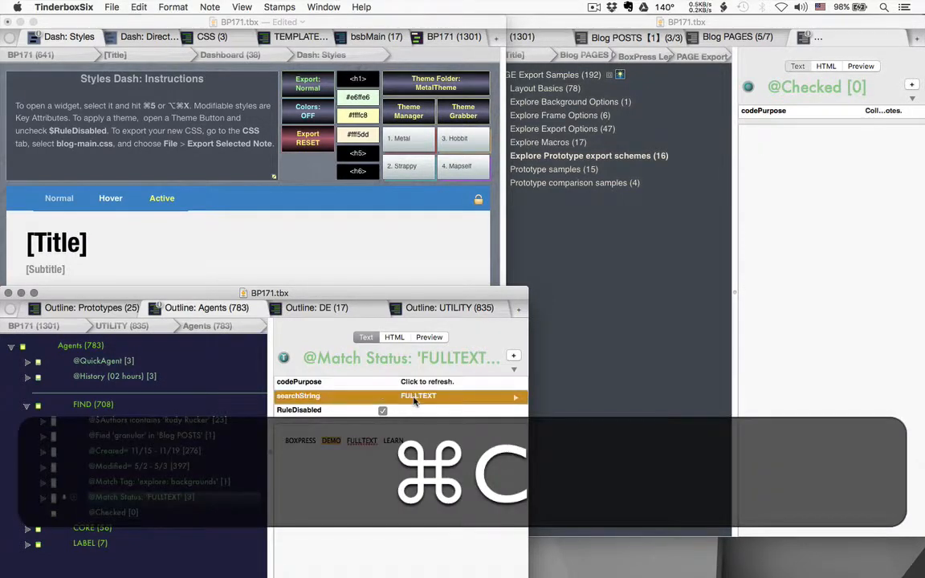
{"action": "key", "text": "super+v"}
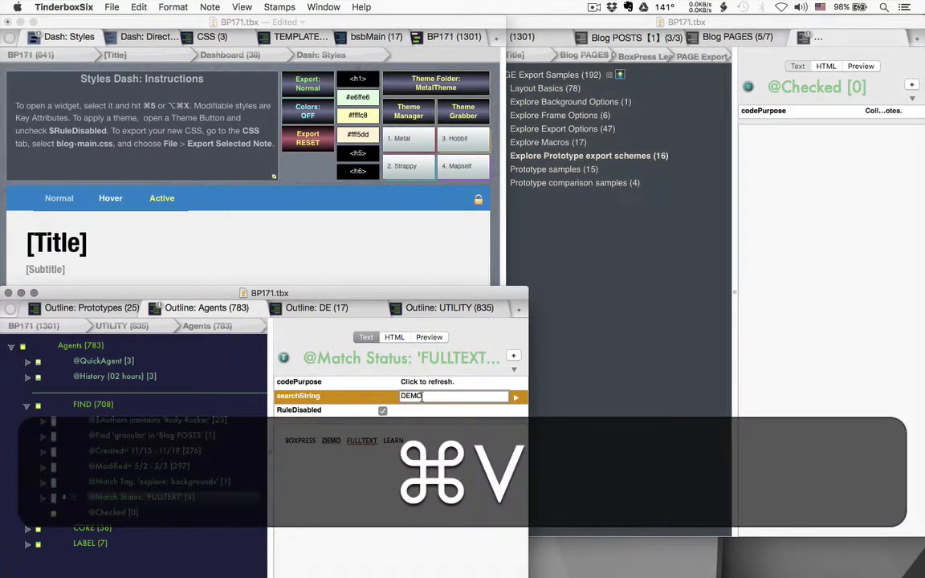
{"action": "key", "text": "Return"}
{"action": "key", "text": "alt+super+i"}
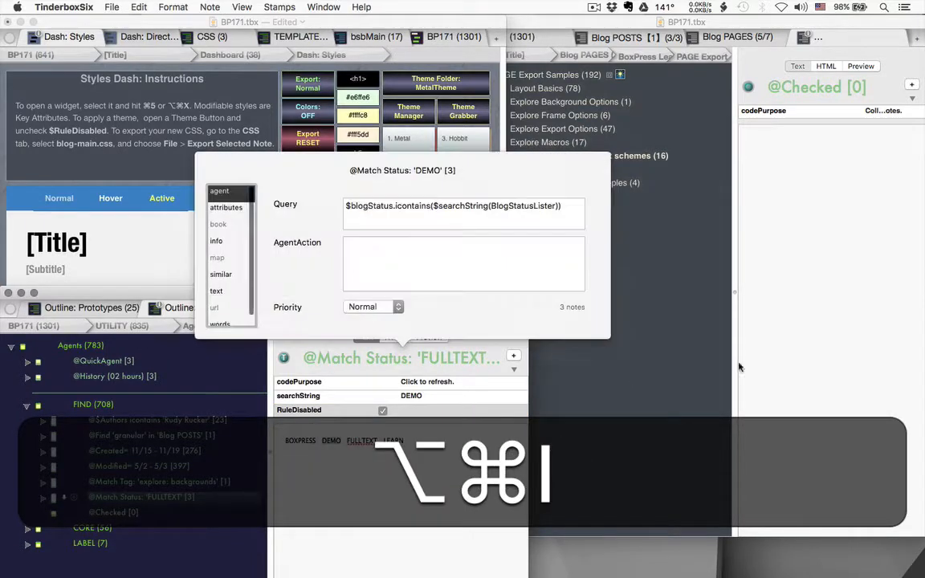
{"action": "left_click", "coordinate": [573, 203]}
{"action": "key", "text": "Return"}
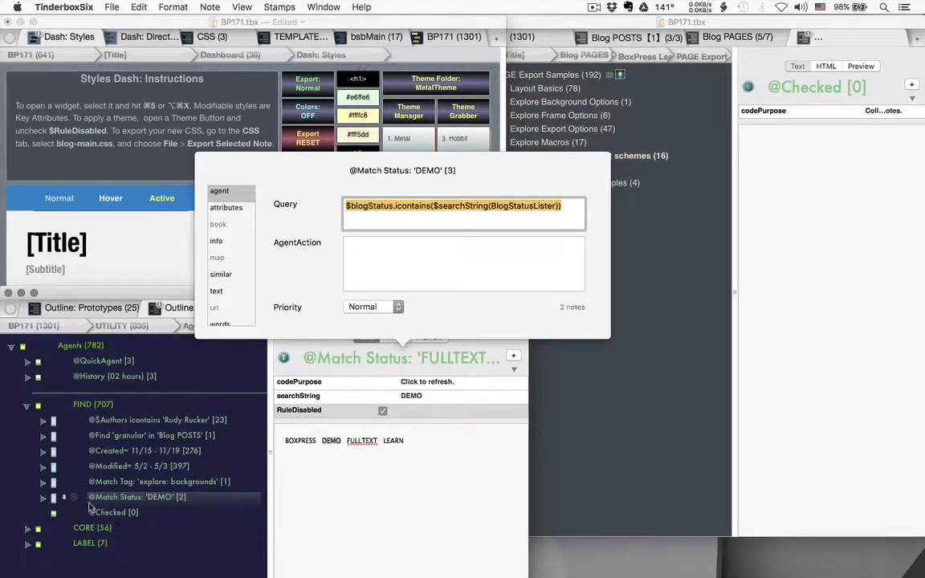
{"action": "left_click", "coordinate": [81, 501]}
{"action": "left_click", "coordinate": [54, 514]}
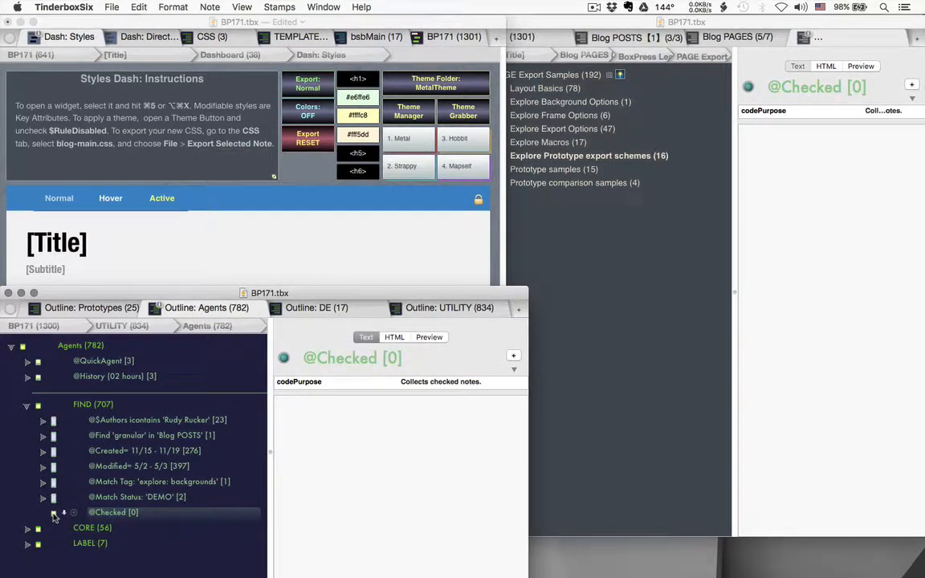
{"action": "left_click", "coordinate": [591, 379]}
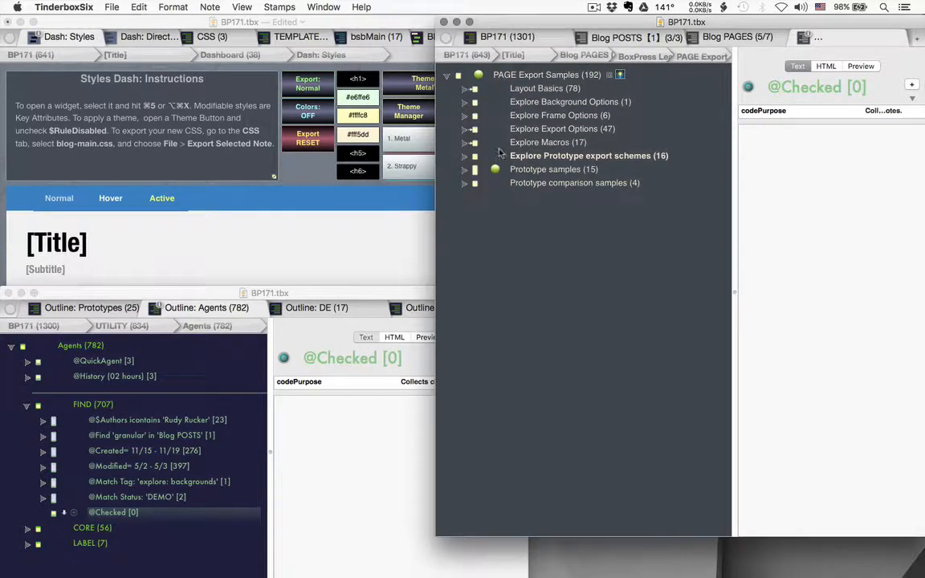
{"action": "left_click", "coordinate": [211, 6]}
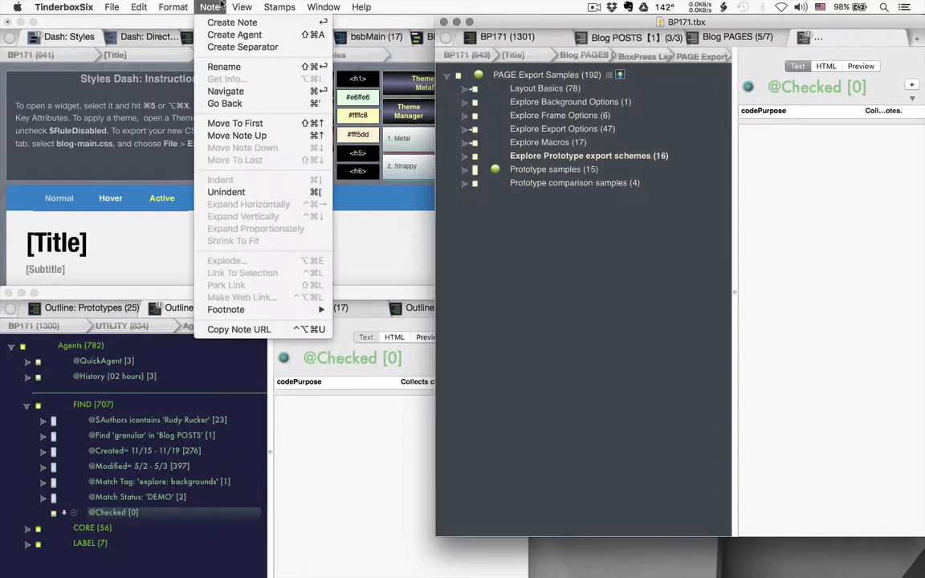
{"action": "mouse_move", "coordinate": [235, 5]}
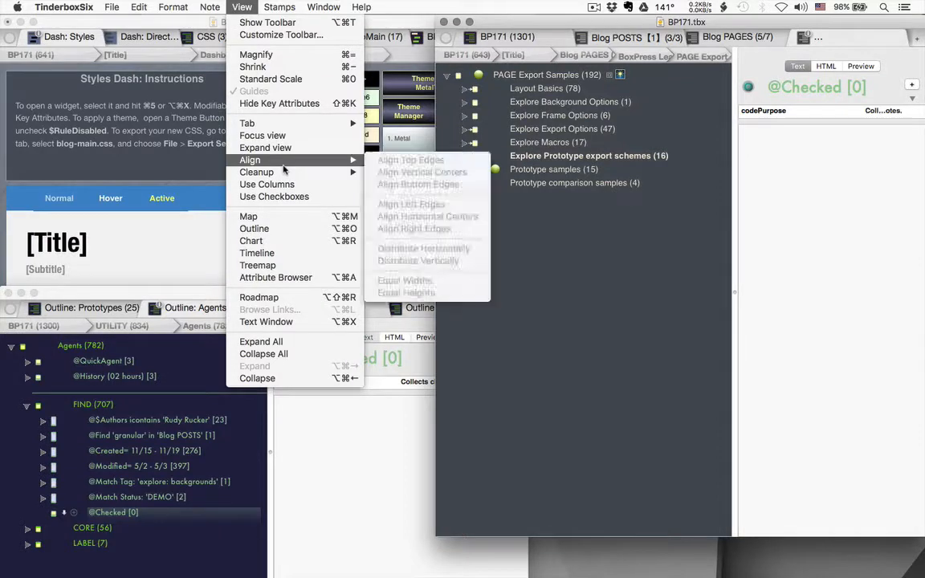
{"action": "left_click", "coordinate": [253, 196]}
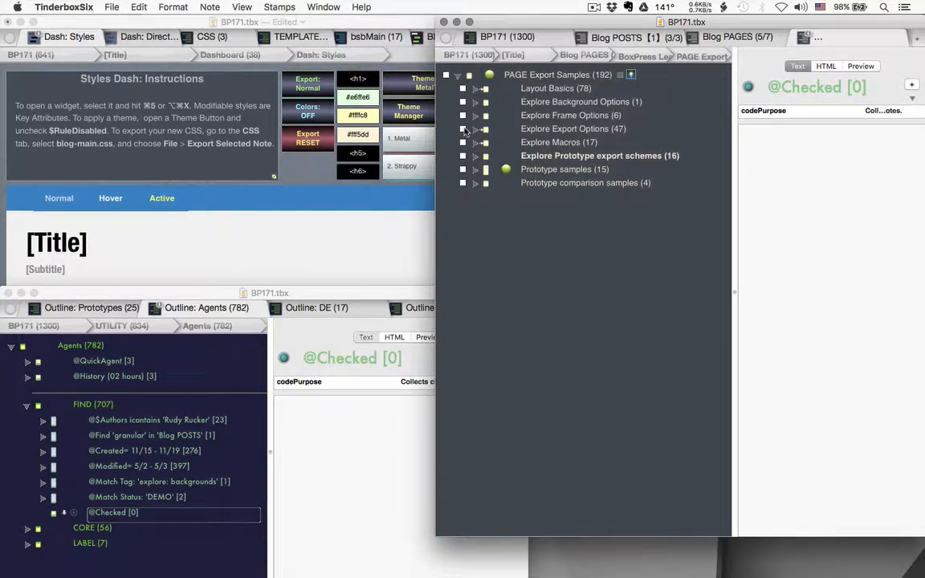
Check the notes Explore Background Options, Explore Macros and Prototype comparison samples in the PAGE Export Samples outline
{"action": "left_click", "coordinate": [462, 102]}
{"action": "left_click", "coordinate": [462, 142]}
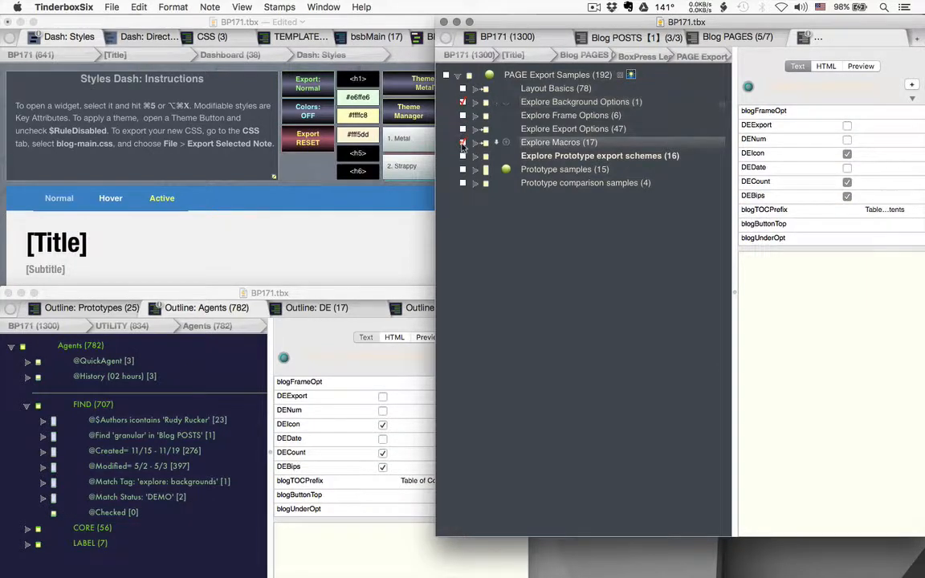
{"action": "left_click", "coordinate": [463, 183]}
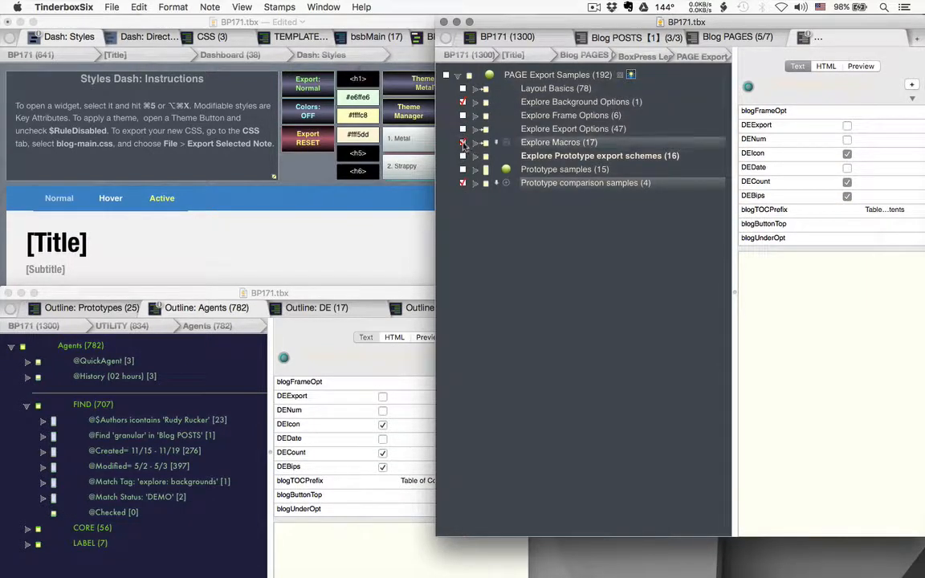
Uncheck the three marked notes and turn off checkboxes in the PAGE Export Samples outline
{"action": "left_click", "coordinate": [462, 142]}
{"action": "left_click", "coordinate": [462, 102]}
{"action": "left_click", "coordinate": [463, 184]}
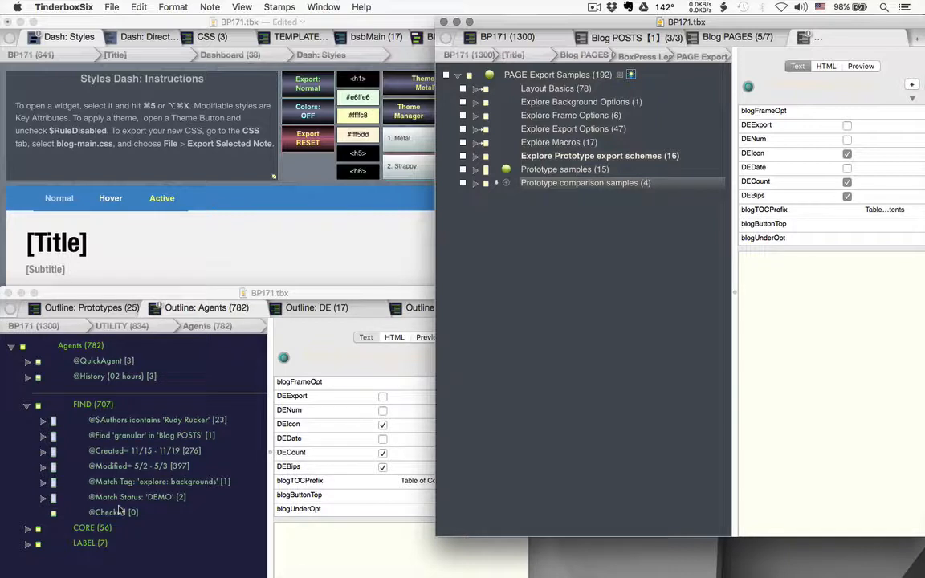
{"action": "left_click", "coordinate": [254, 6]}
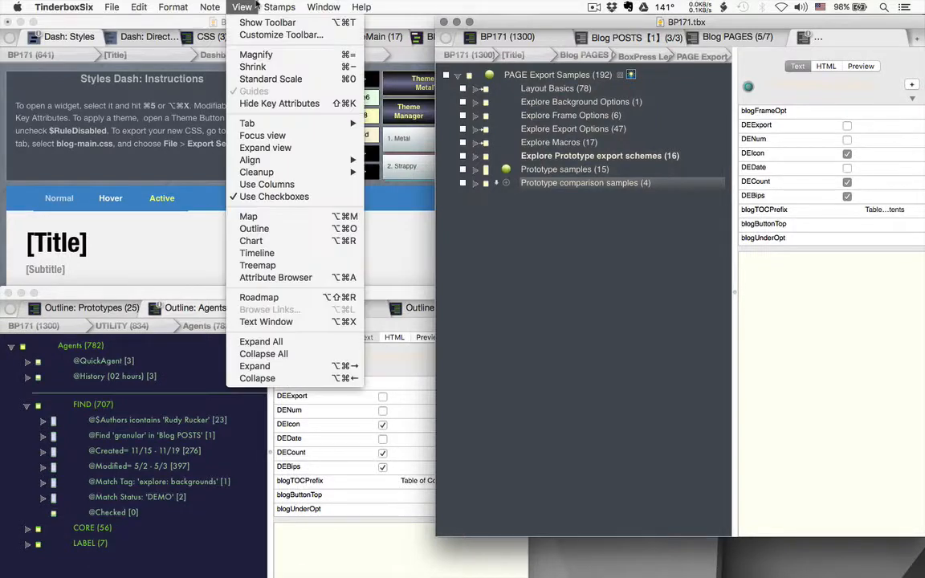
{"action": "left_click", "coordinate": [252, 195]}
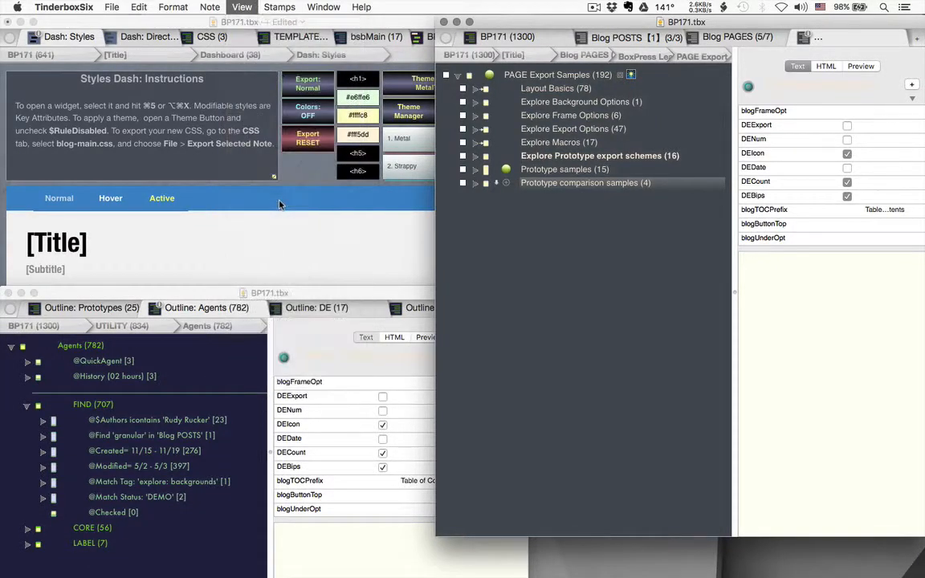
Show the Prototypes outline in the agents window and select the normal_note prototype
{"action": "left_click", "coordinate": [194, 526]}
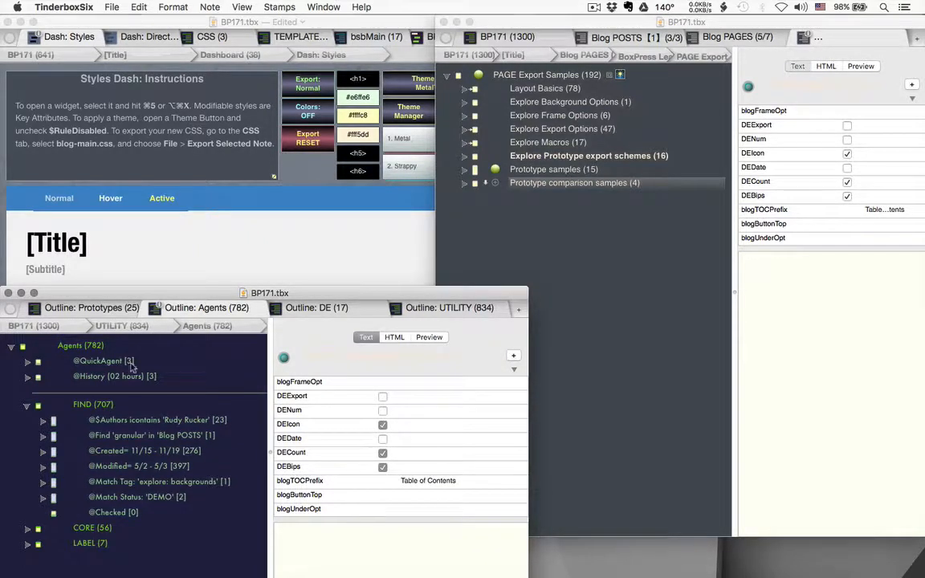
{"action": "left_click", "coordinate": [110, 313]}
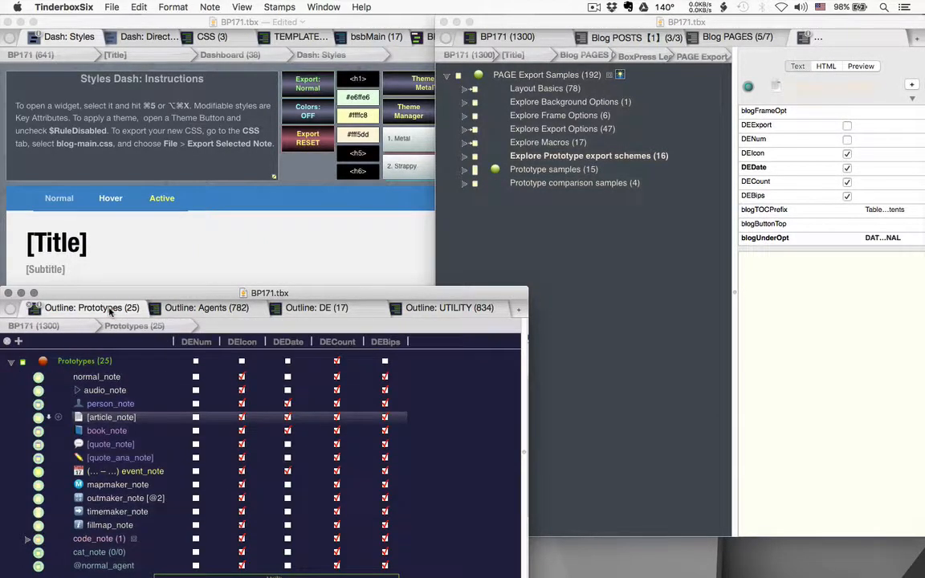
{"action": "left_click", "coordinate": [37, 378]}
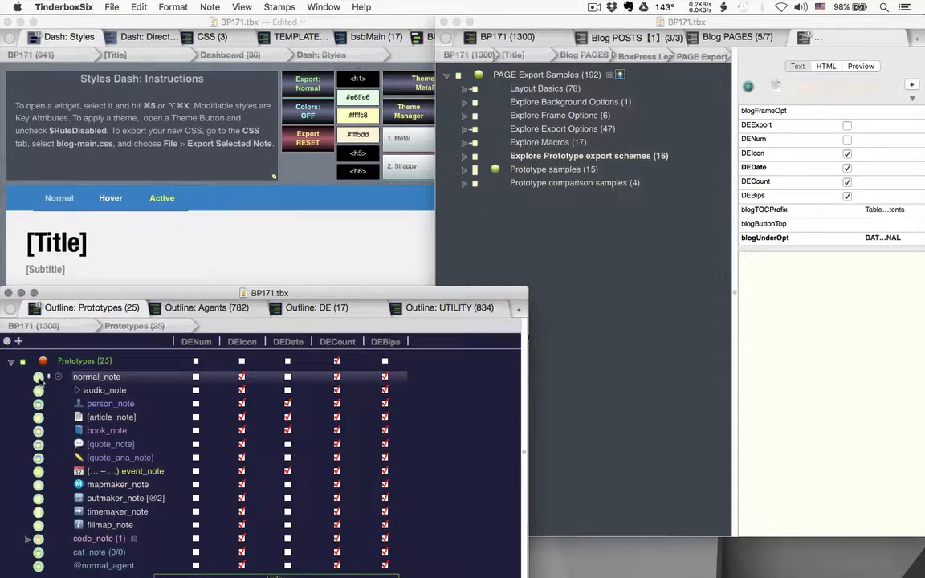
Expand Prototype samples in the PAGE Export Samples outline and widen the outline across the text pane
{"action": "left_click", "coordinate": [610, 285]}
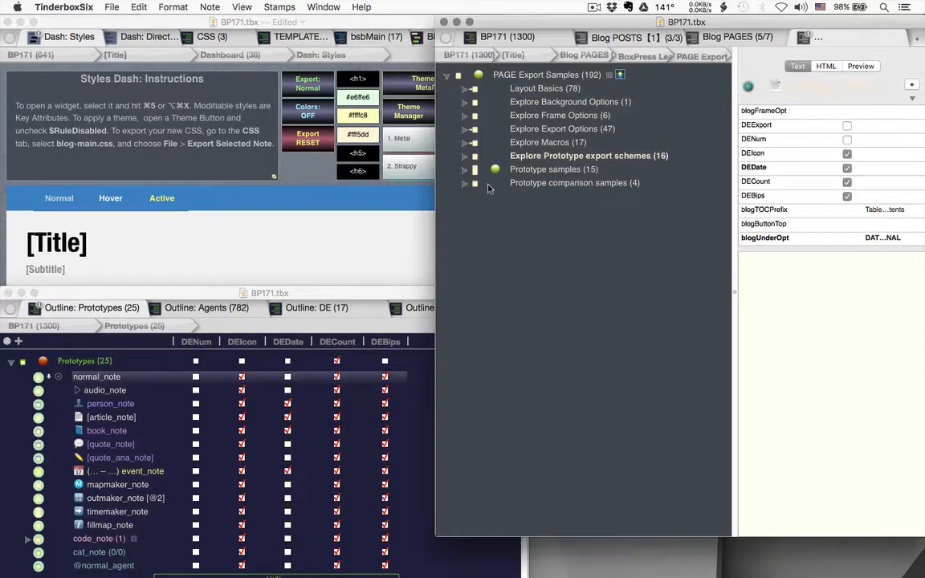
{"action": "left_click", "coordinate": [464, 170]}
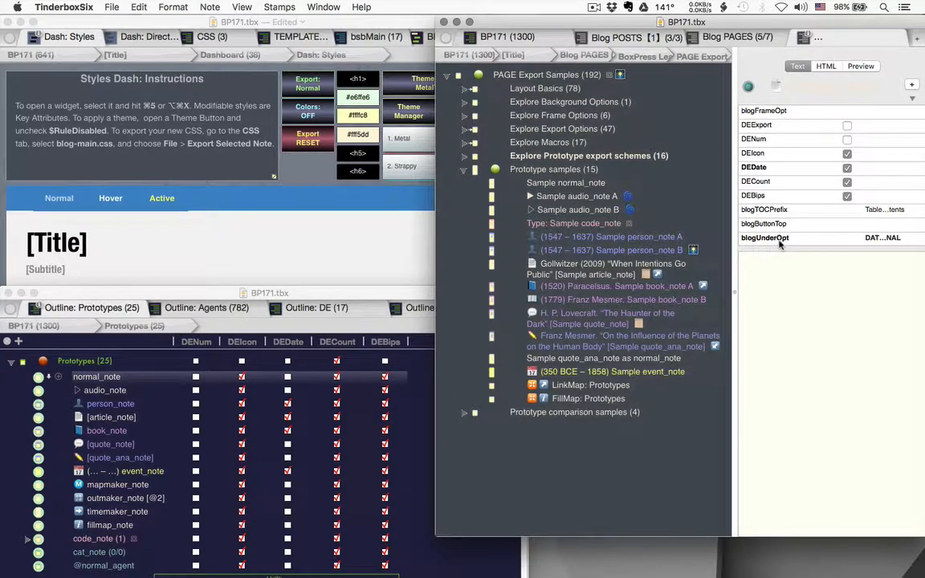
{"action": "left_click_drag", "start_coordinate": [734, 291], "coordinate": [921, 288]}
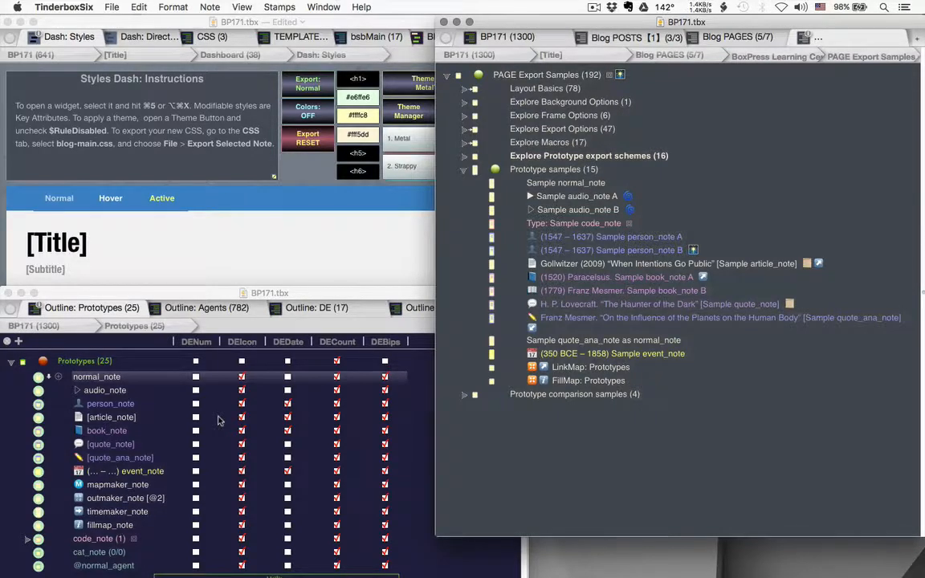
Turn on DENum and DEDate for the normal_note prototype and refresh the numbered, dated titles in the PAGE Export Samples outline
{"action": "left_click", "coordinate": [38, 379]}
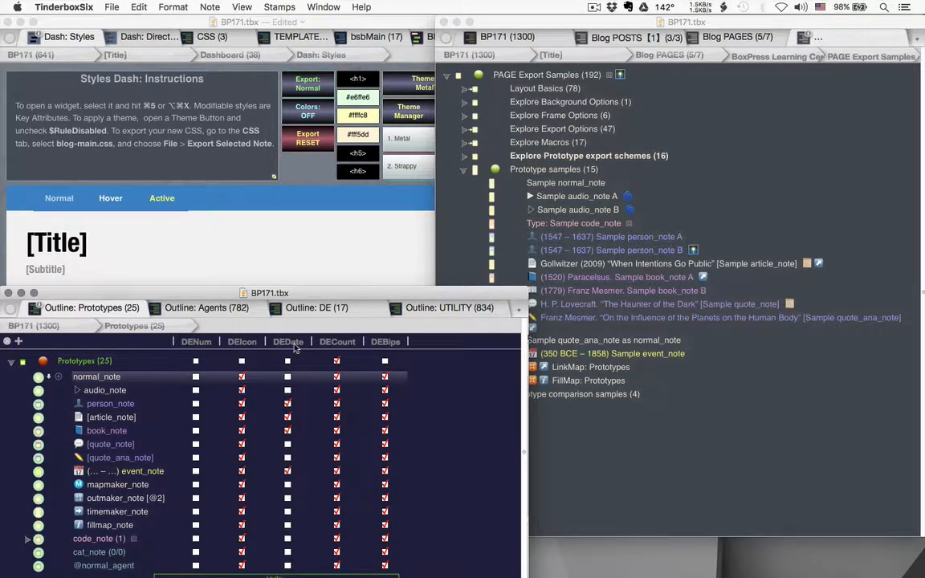
{"action": "left_click", "coordinate": [196, 378]}
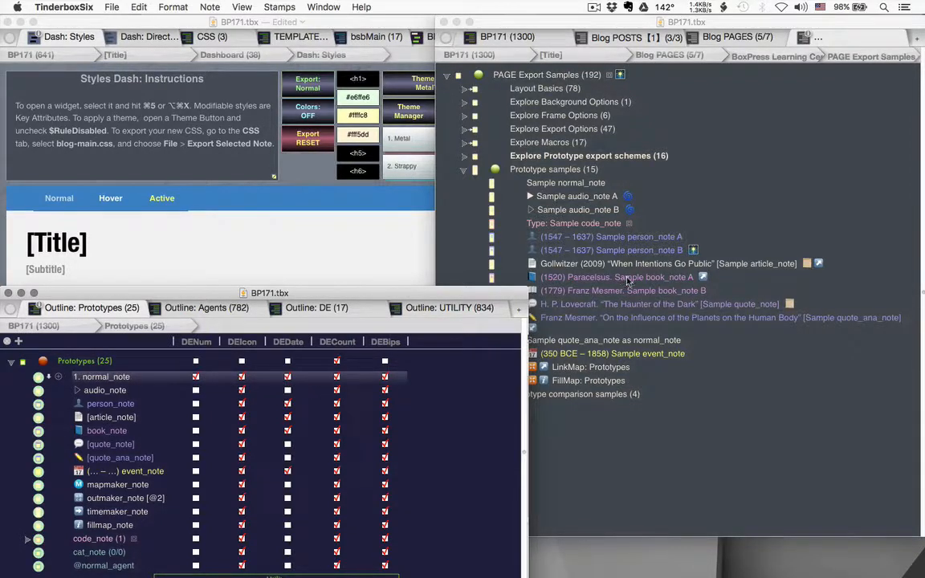
{"action": "left_click", "coordinate": [562, 255]}
{"action": "left_click", "coordinate": [596, 241]}
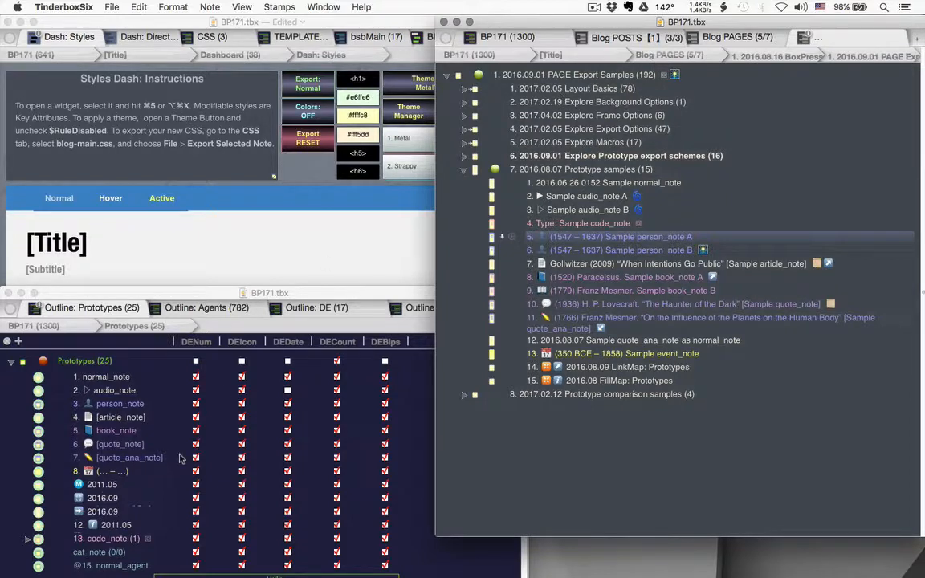
Nest the Sample article_note under Sample person_note B in Prototype samples, and undo the move
{"action": "left_click", "coordinate": [573, 470]}
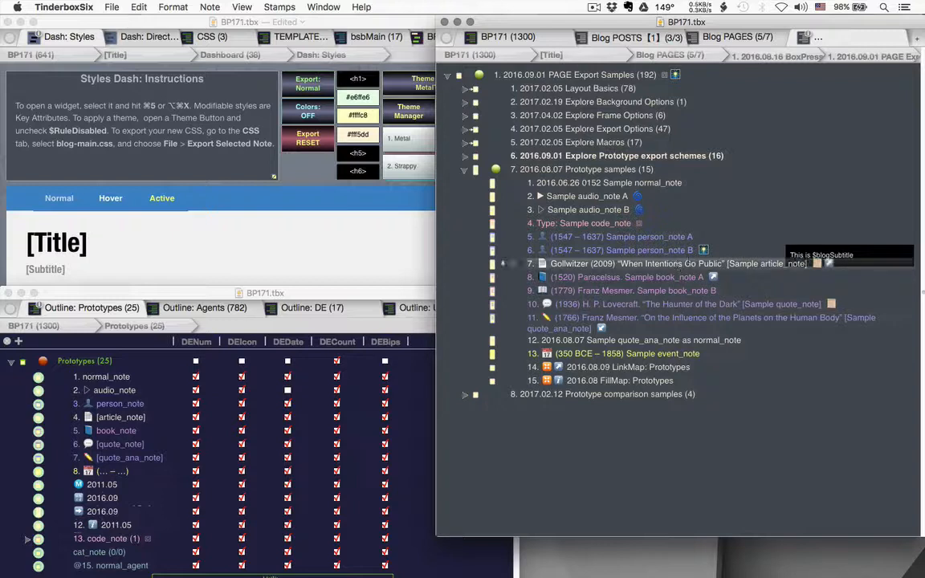
{"action": "left_click_drag", "start_coordinate": [679, 263], "coordinate": [673, 250]}
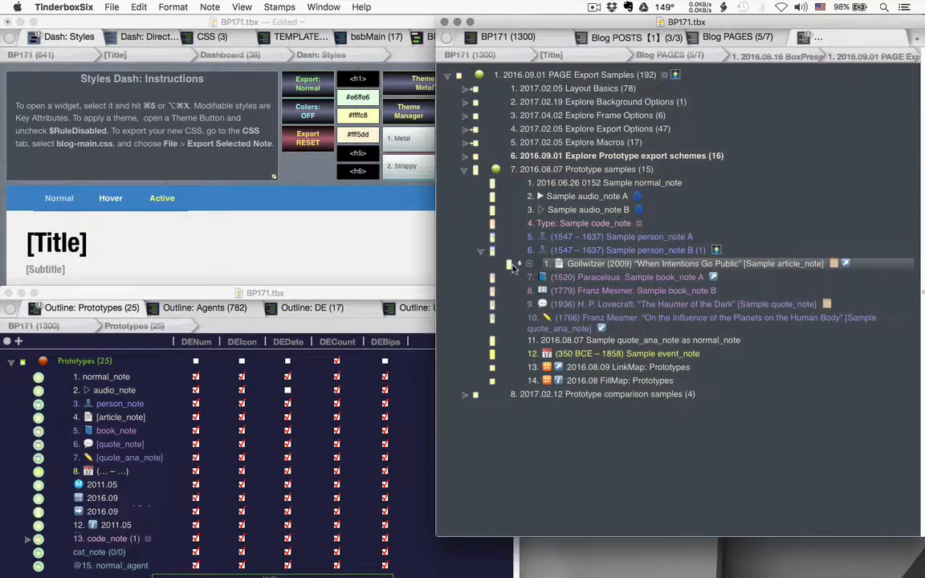
{"action": "key", "text": "super+z"}
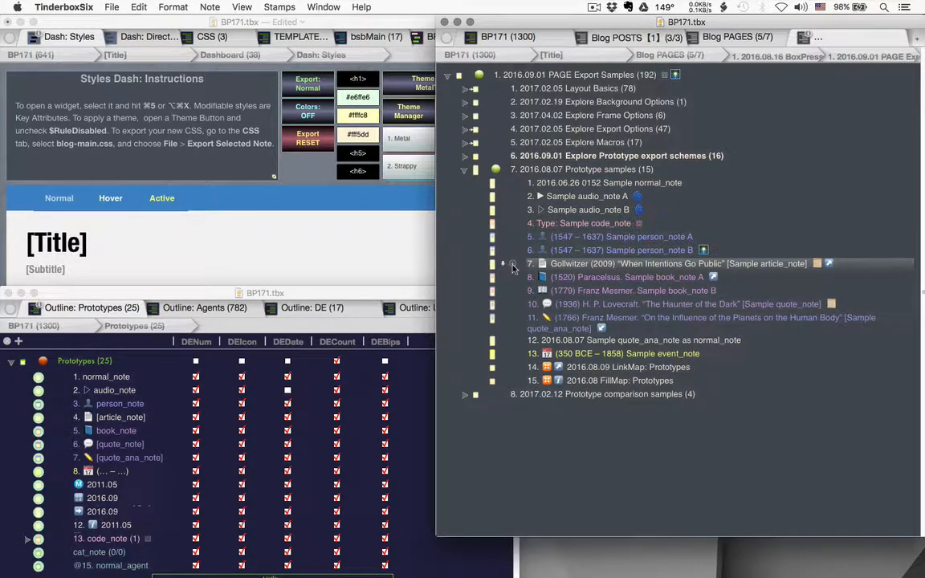
Turn off DENum and DEDate for the normal_note prototype and refresh the titles in both outlines
{"action": "left_click", "coordinate": [243, 373]}
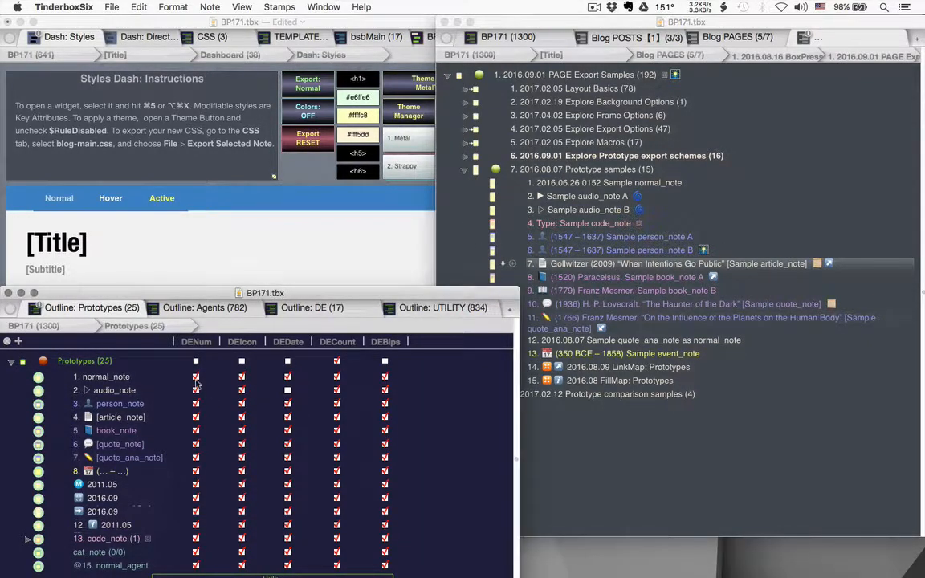
{"action": "left_click", "coordinate": [196, 380]}
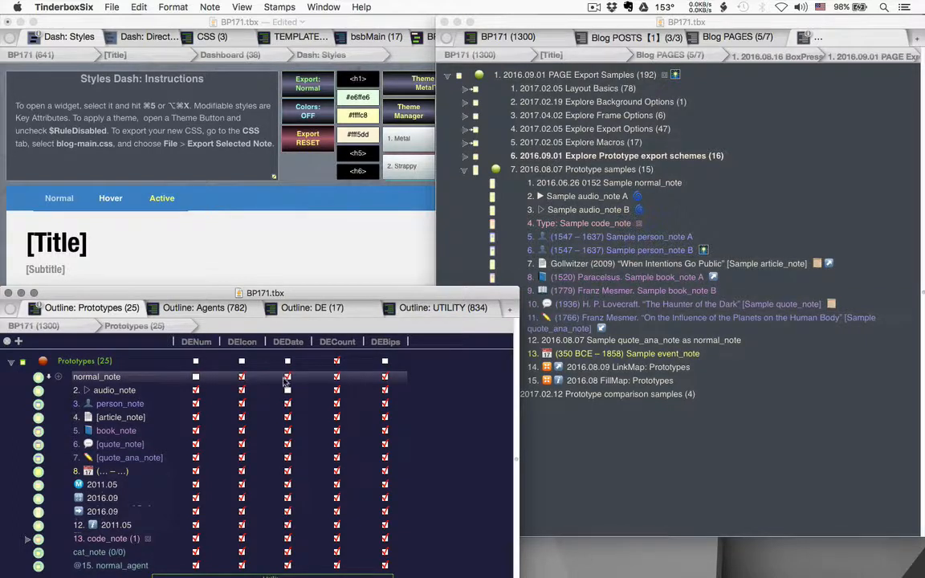
{"action": "left_click", "coordinate": [596, 427]}
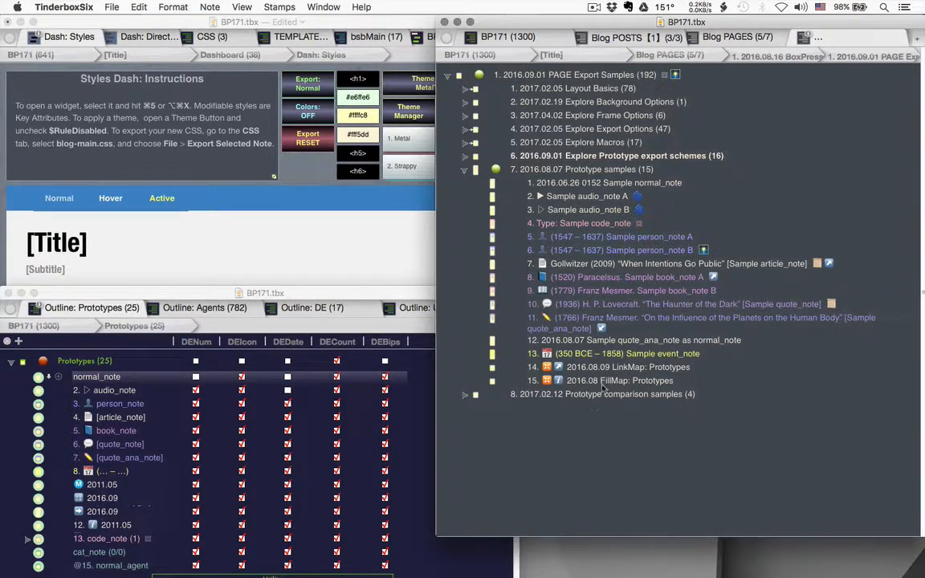
{"action": "left_click", "coordinate": [386, 398]}
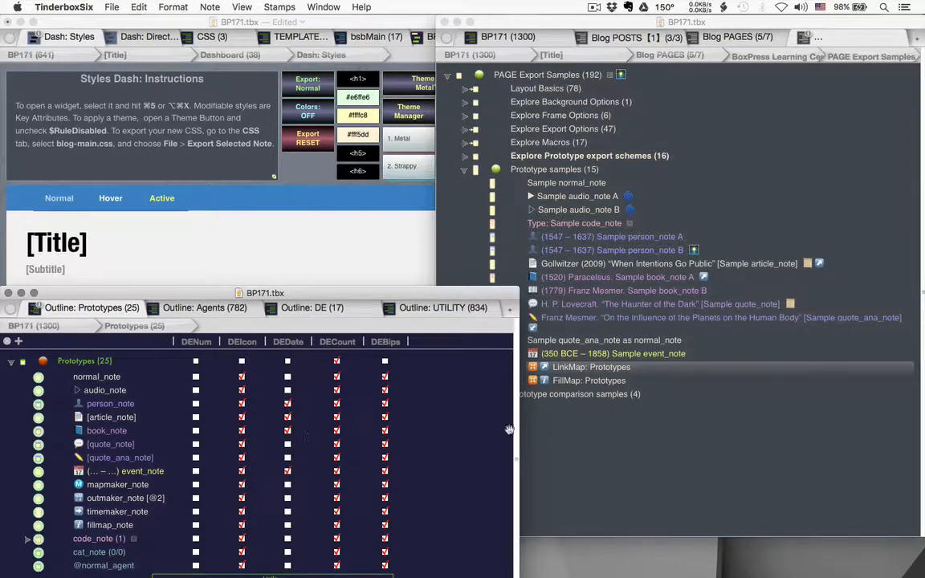
{"action": "left_click", "coordinate": [591, 432]}
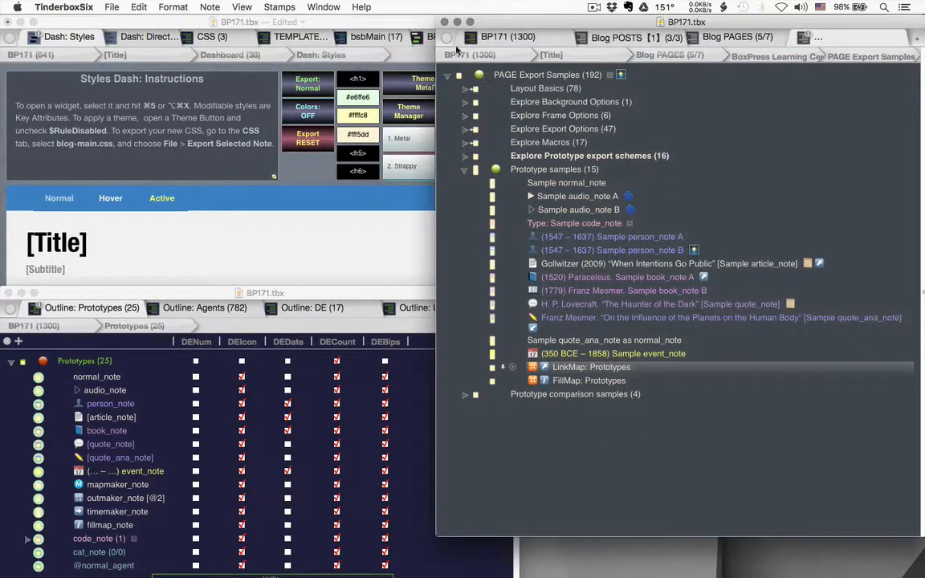
Widen the PAGE Export Samples window and select Sample person_note A, followed by Sample person_note B
{"action": "left_click_drag", "start_coordinate": [438, 17], "coordinate": [342, 7]}
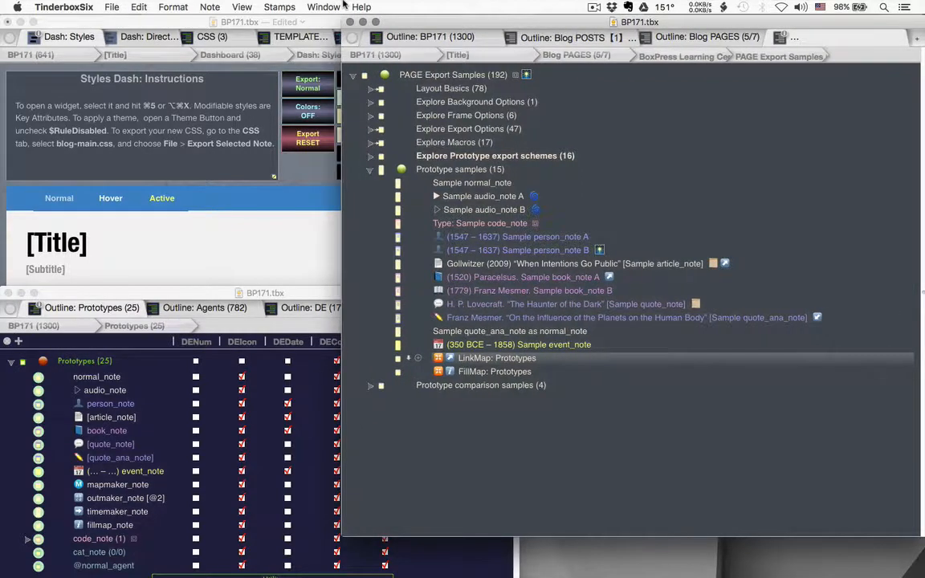
{"action": "mouse_move", "coordinate": [514, 239]}
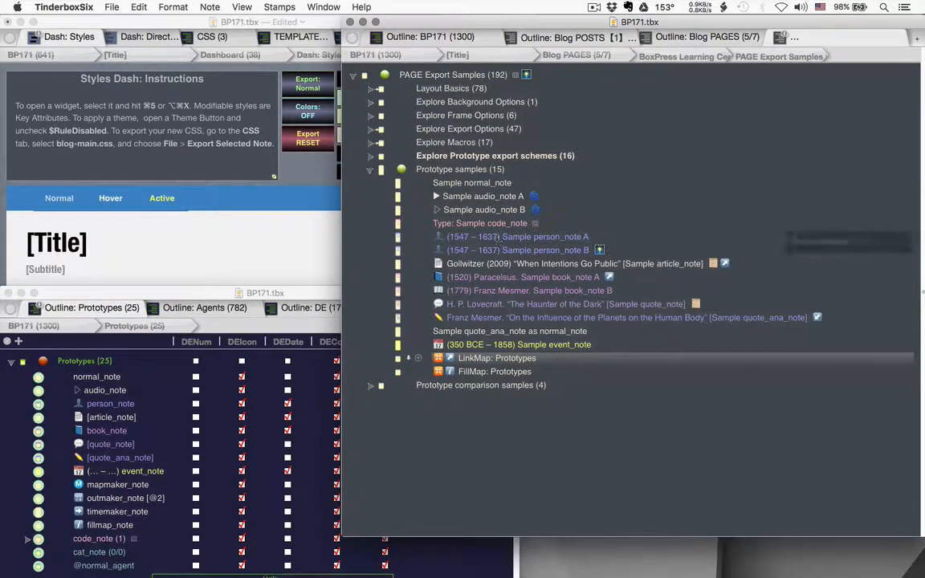
{"action": "left_click", "coordinate": [514, 238]}
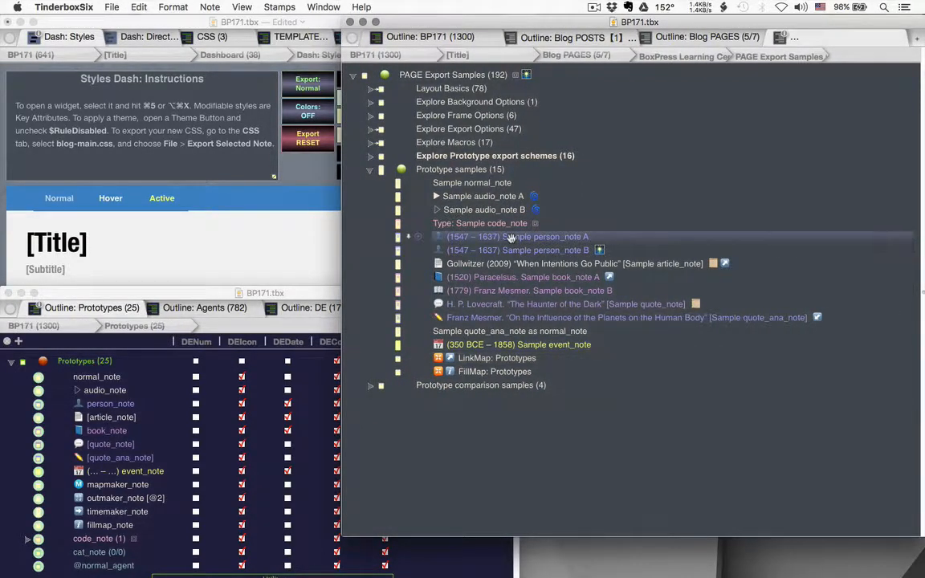
{"action": "left_click", "coordinate": [488, 252]}
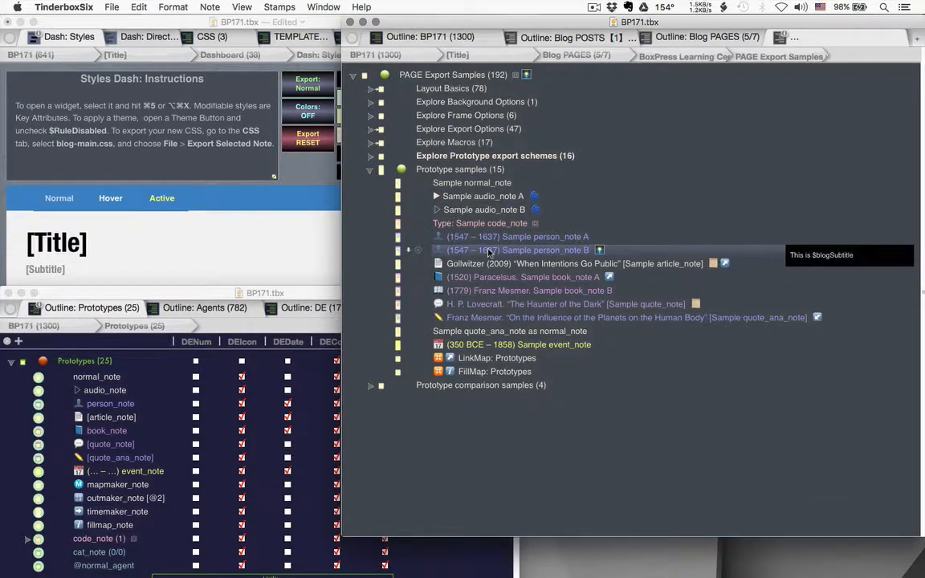
Show the text pane beside the outline and compare the export previews of Sample person_note A and B
{"action": "key", "text": "super+alt+t"}
{"action": "left_click", "coordinate": [811, 66]}
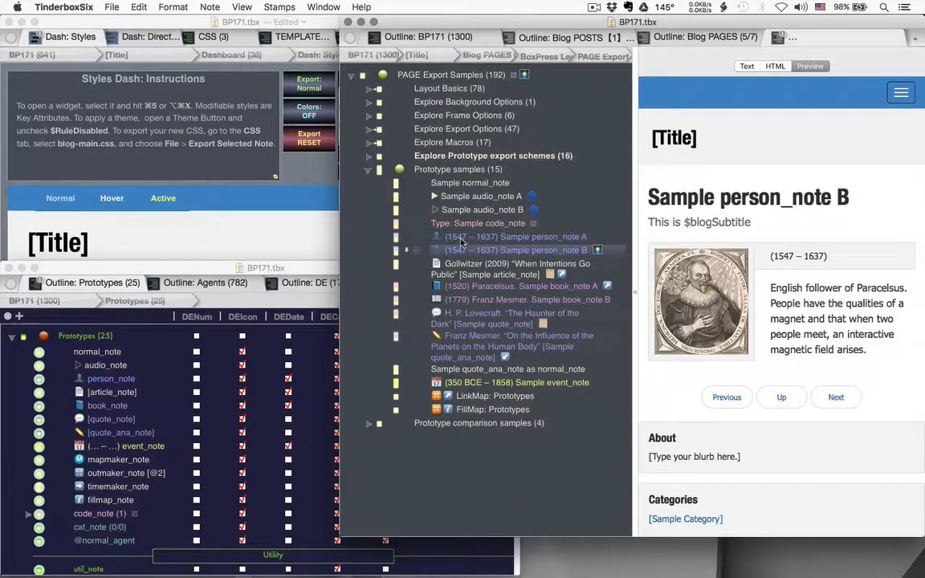
{"action": "left_click", "coordinate": [463, 239]}
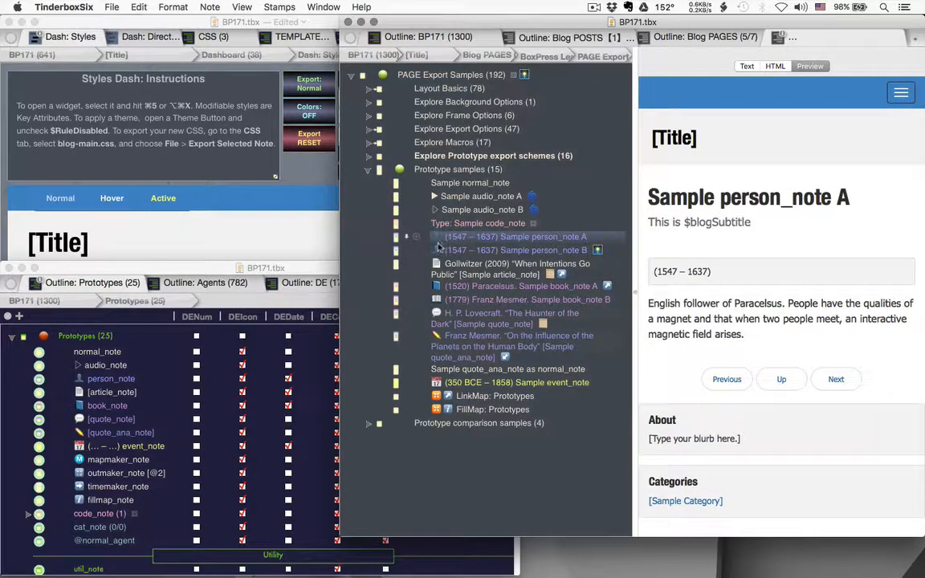
{"action": "left_click", "coordinate": [446, 248]}
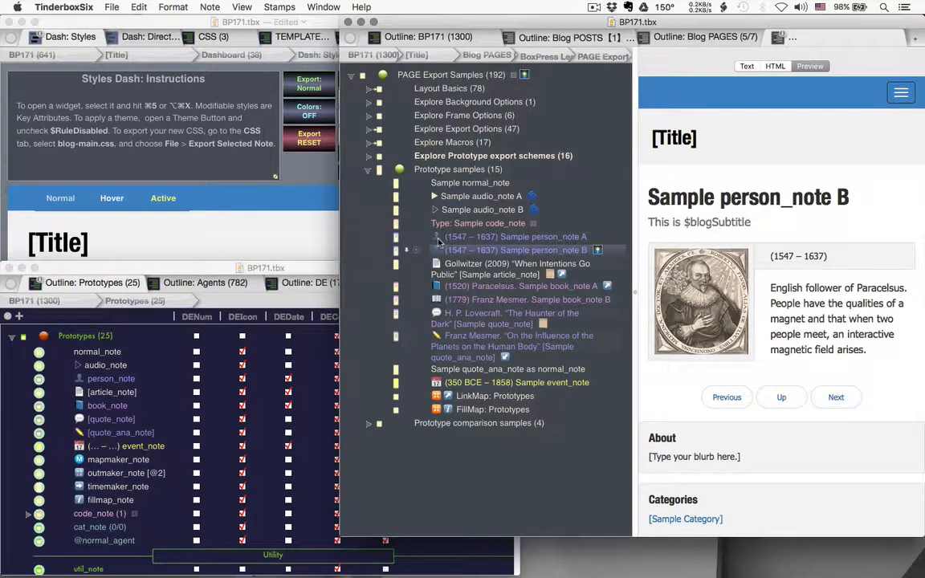
Return Sample person_note B to its text view and apply the Keys Date stamp to list its date attributes
{"action": "left_click", "coordinate": [746, 66]}
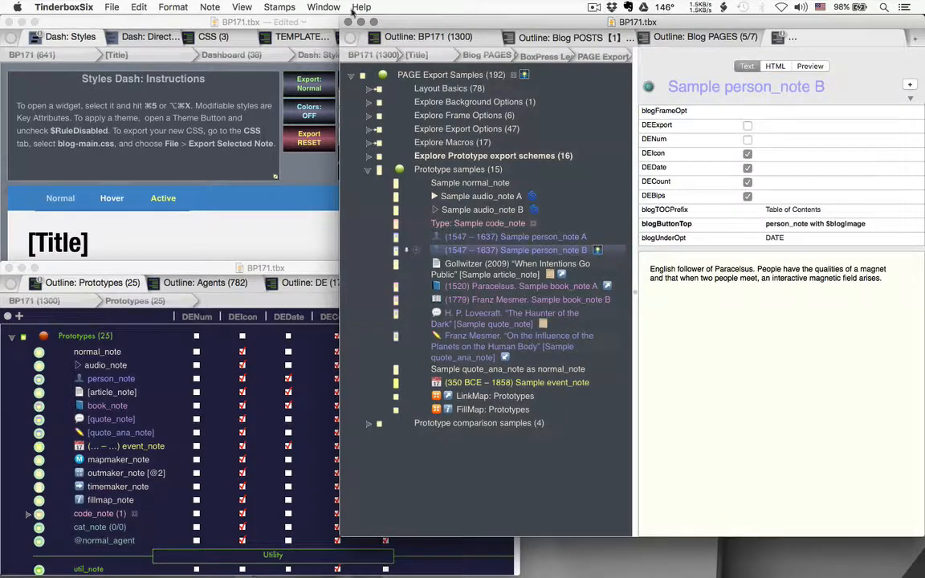
{"action": "left_click", "coordinate": [281, 7]}
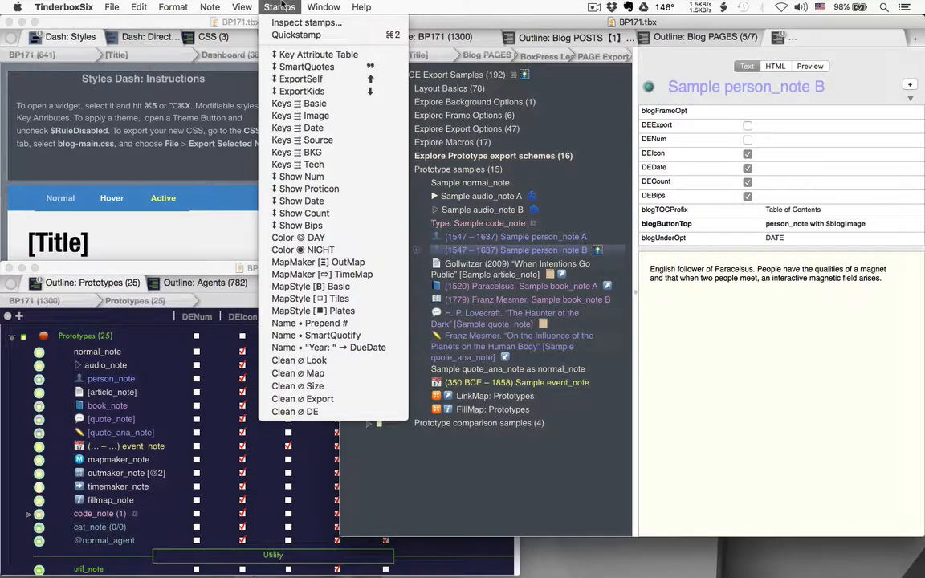
{"action": "left_click", "coordinate": [310, 128]}
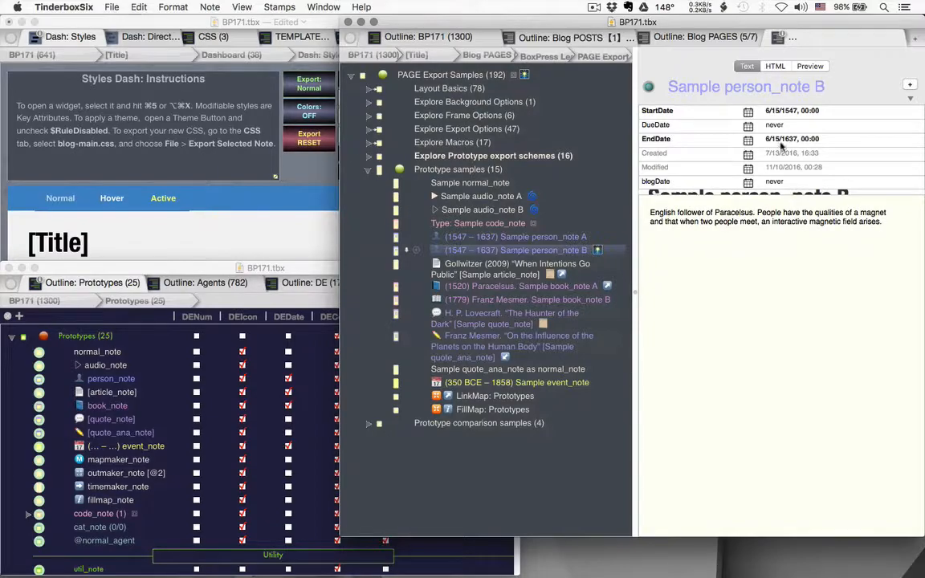
Clear the EndDate of Sample person_note B, and undo the change
{"action": "left_click", "coordinate": [788, 141]}
{"action": "double_click", "coordinate": [793, 142]}
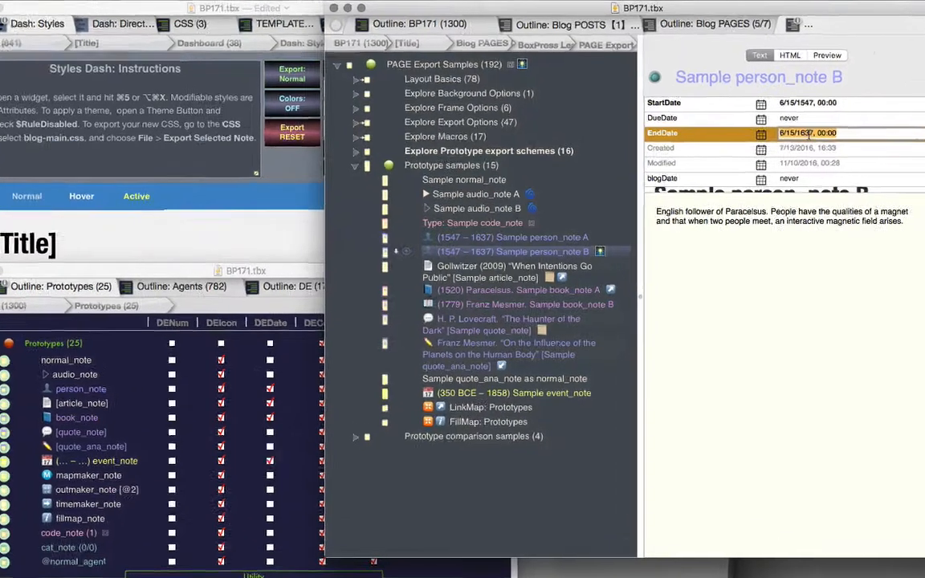
{"action": "key", "text": "BackSpace"}
{"action": "key", "text": "Return"}
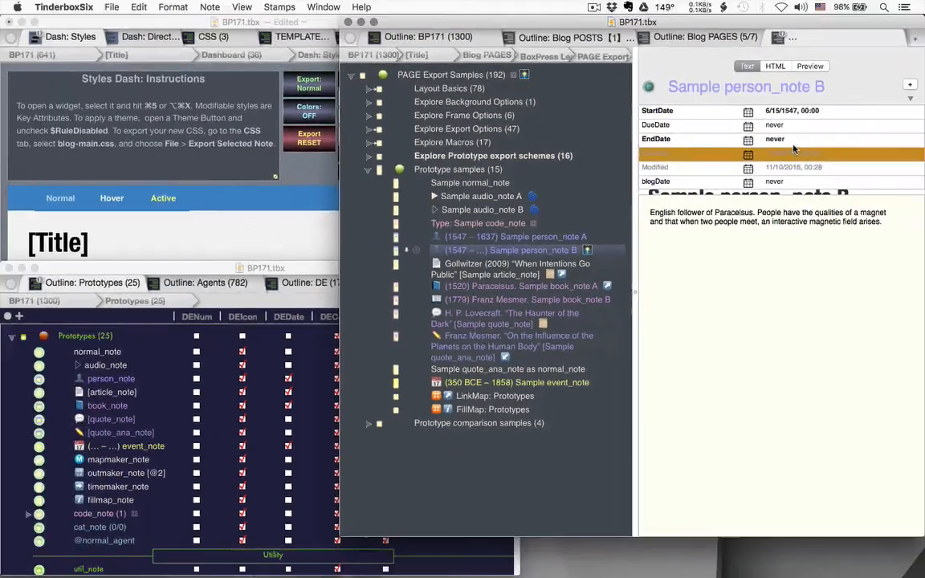
{"action": "key", "text": "super+z"}
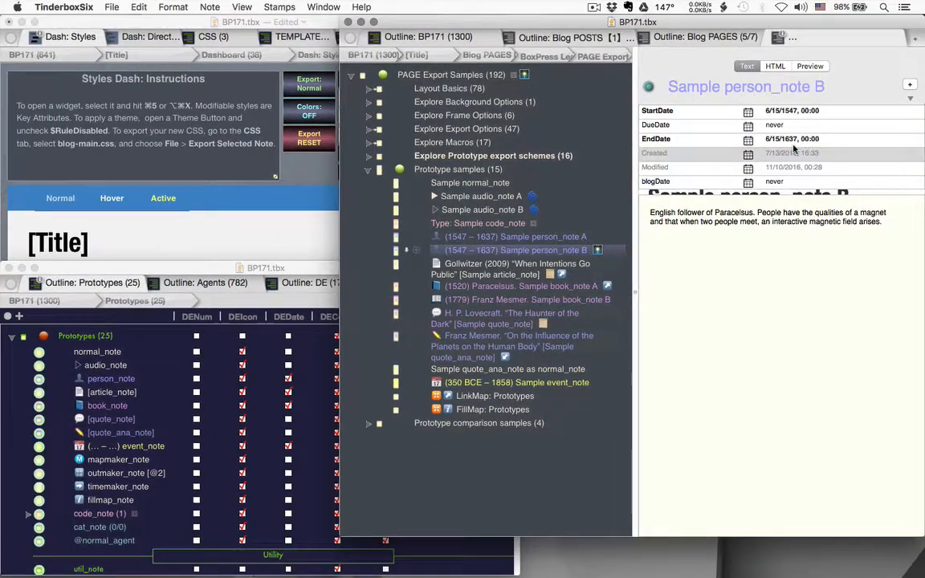
View Sample article_note's dates, try DEDate on the quote prototypes while checking Sample quote_note's title, and turn DEDate off again
{"action": "left_click", "coordinate": [482, 265]}
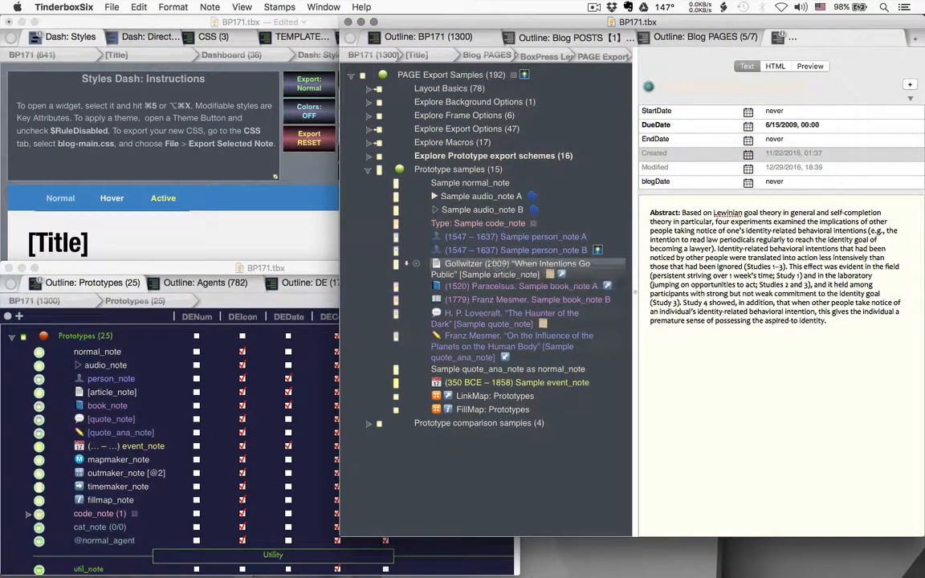
{"action": "left_click", "coordinate": [217, 424]}
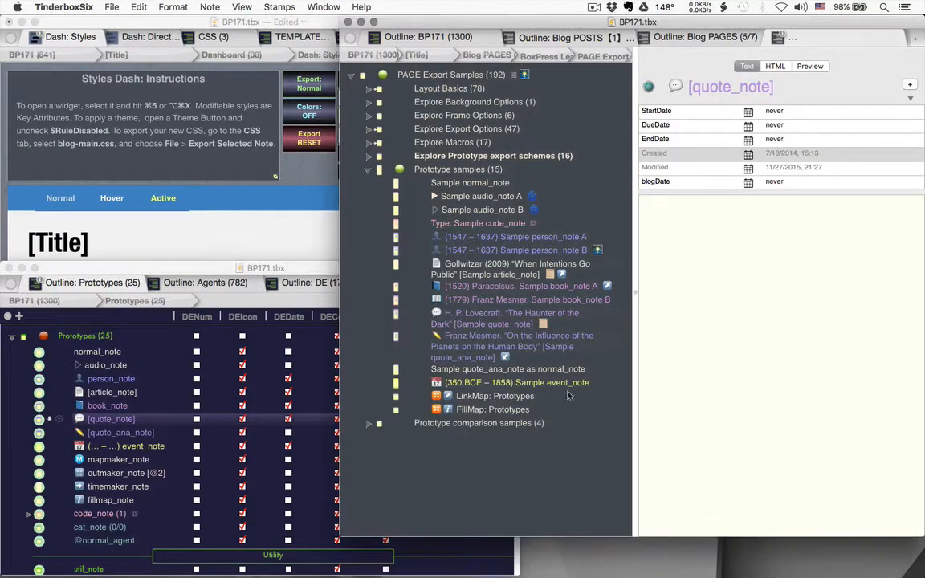
{"action": "left_click", "coordinate": [532, 376]}
{"action": "left_click", "coordinate": [498, 332]}
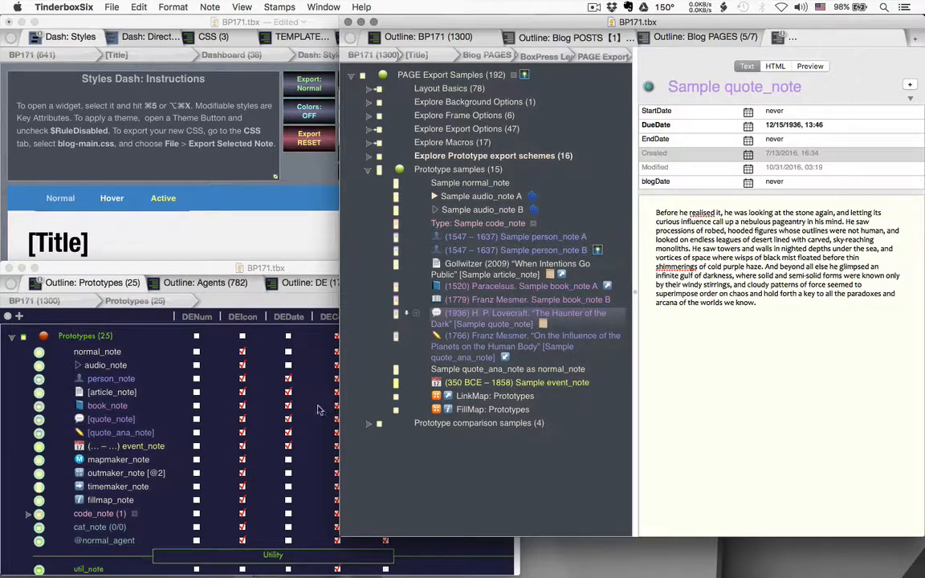
{"action": "left_click", "coordinate": [307, 430]}
{"action": "left_click", "coordinate": [288, 419]}
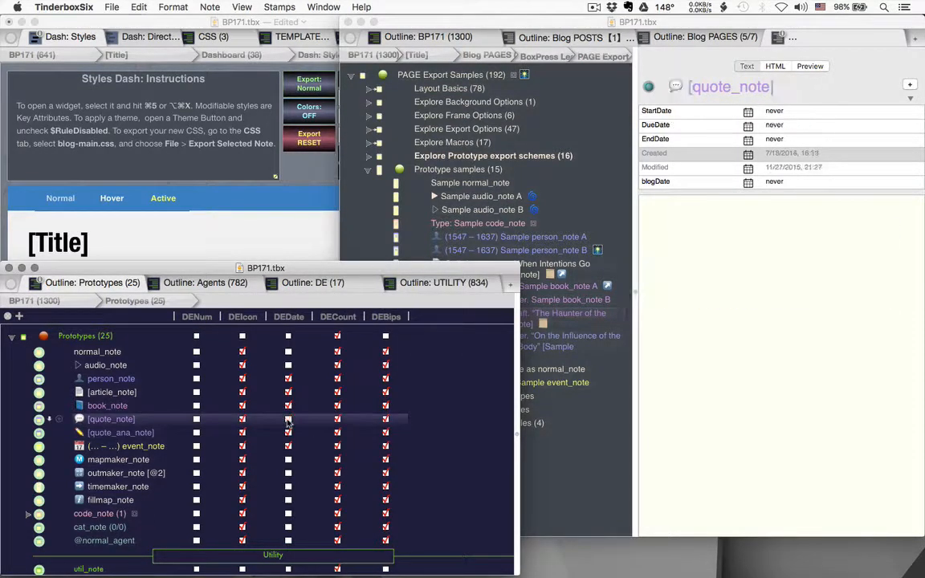
{"action": "left_click", "coordinate": [574, 447]}
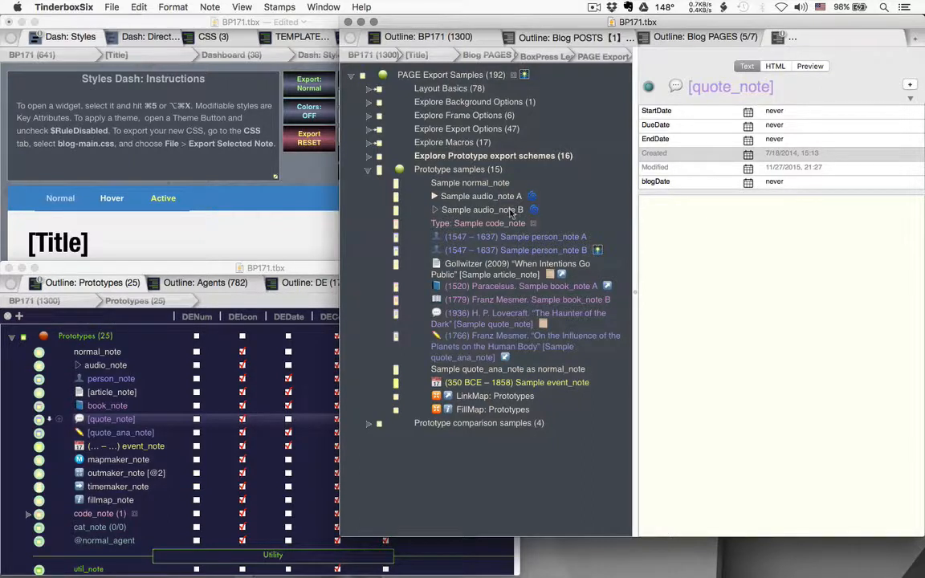
Preview the exported pages of Sample person_note B, Sample article_note, Sample book_note A and Sample quote_note
{"action": "left_click", "coordinate": [446, 253]}
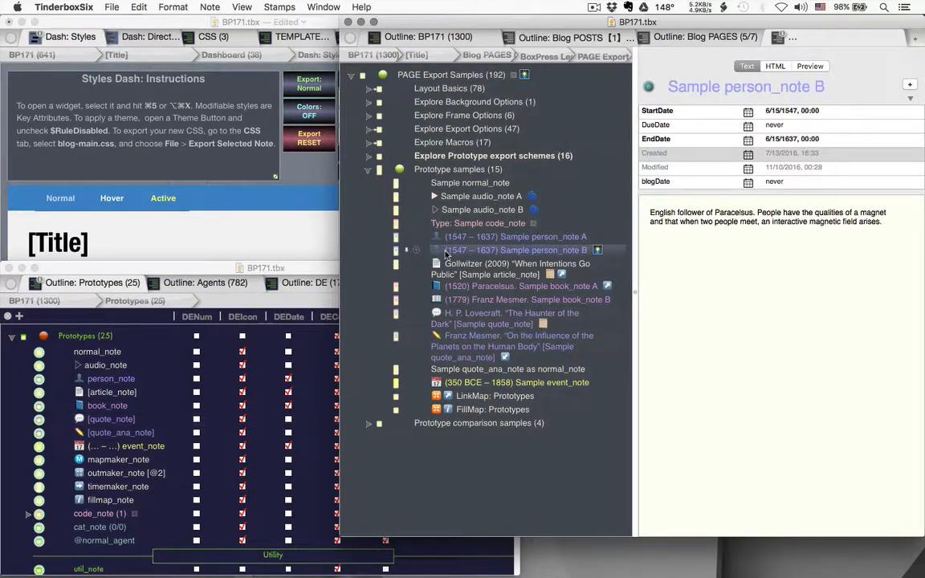
{"action": "left_click", "coordinate": [816, 67]}
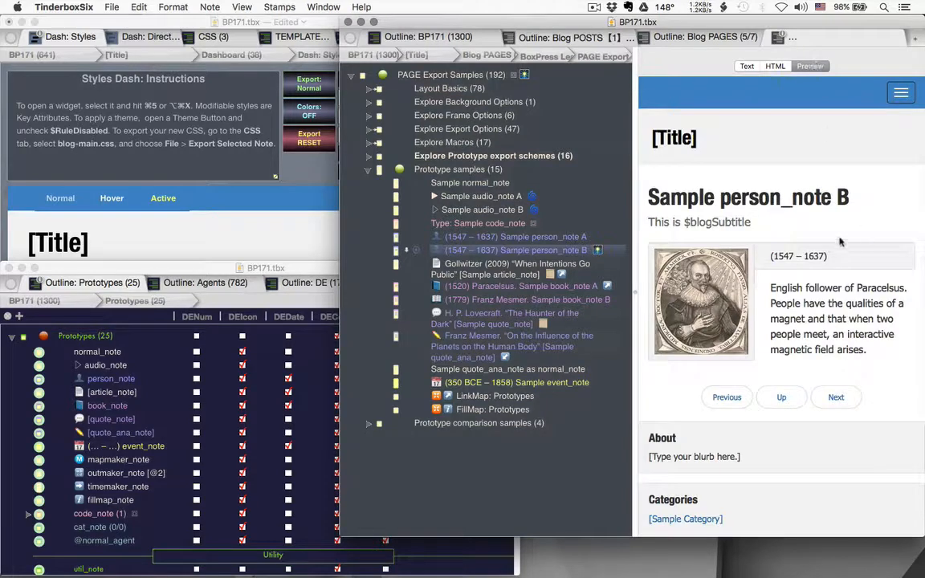
{"action": "left_click", "coordinate": [464, 265]}
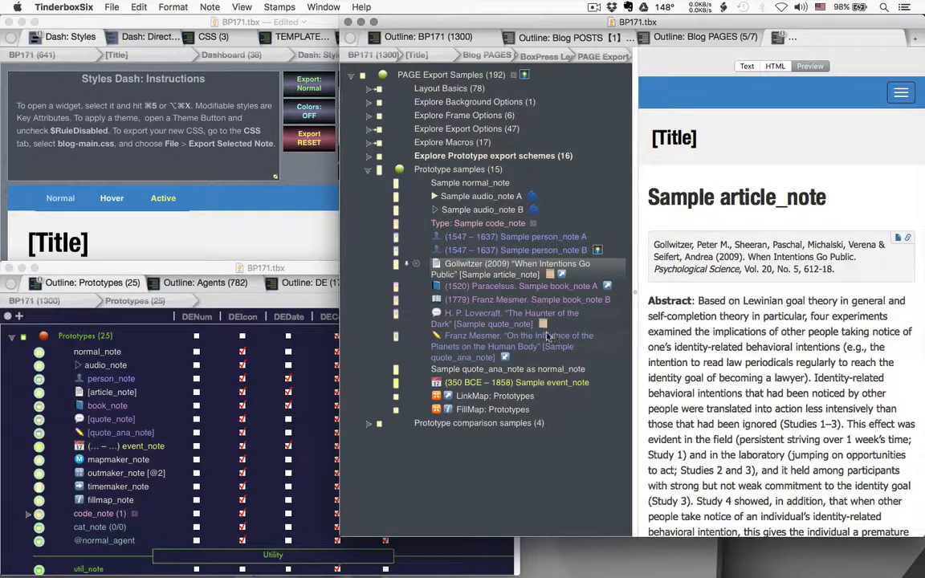
{"action": "left_click", "coordinate": [482, 288]}
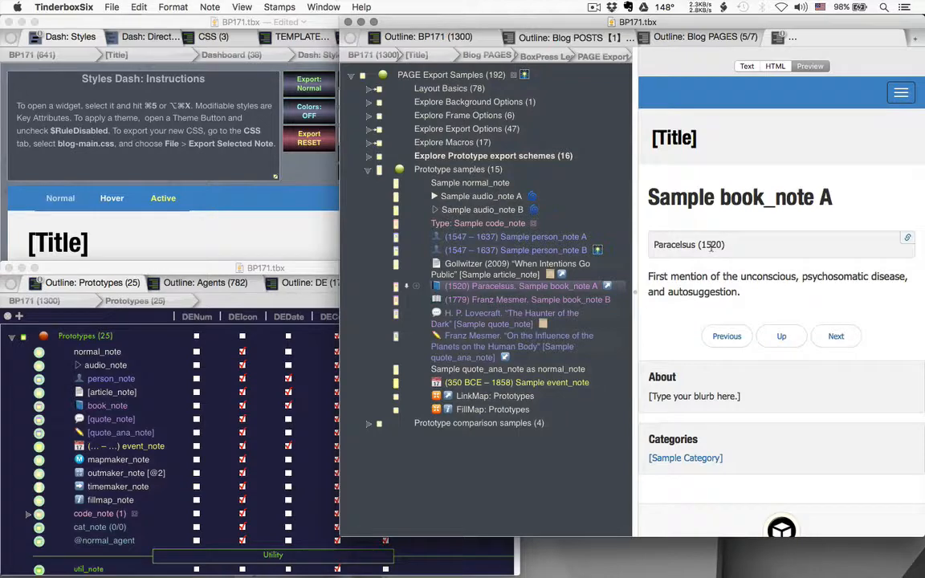
{"action": "left_click", "coordinate": [485, 313]}
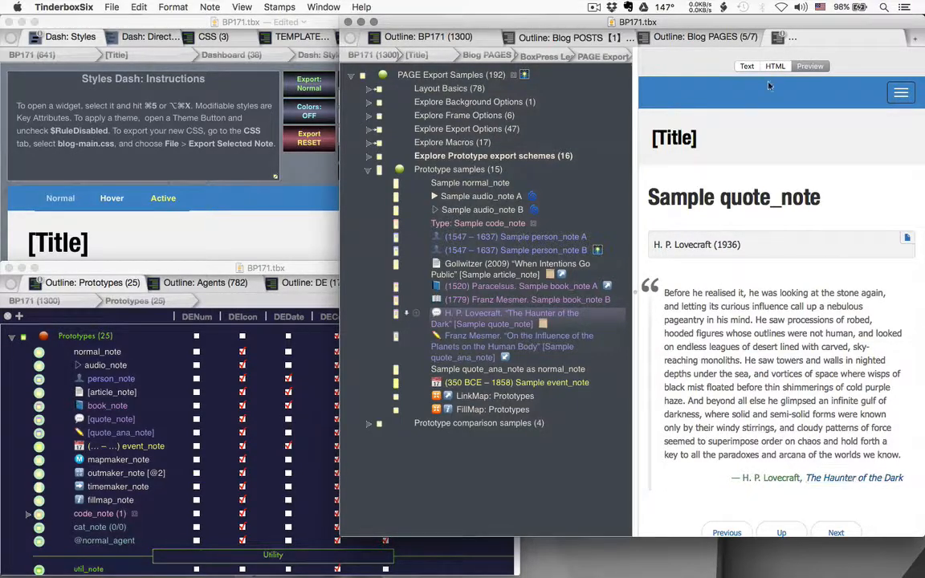
Stamp Sample quote_note to list its source key attributes, and review its citation in the export preview
{"action": "left_click", "coordinate": [747, 66]}
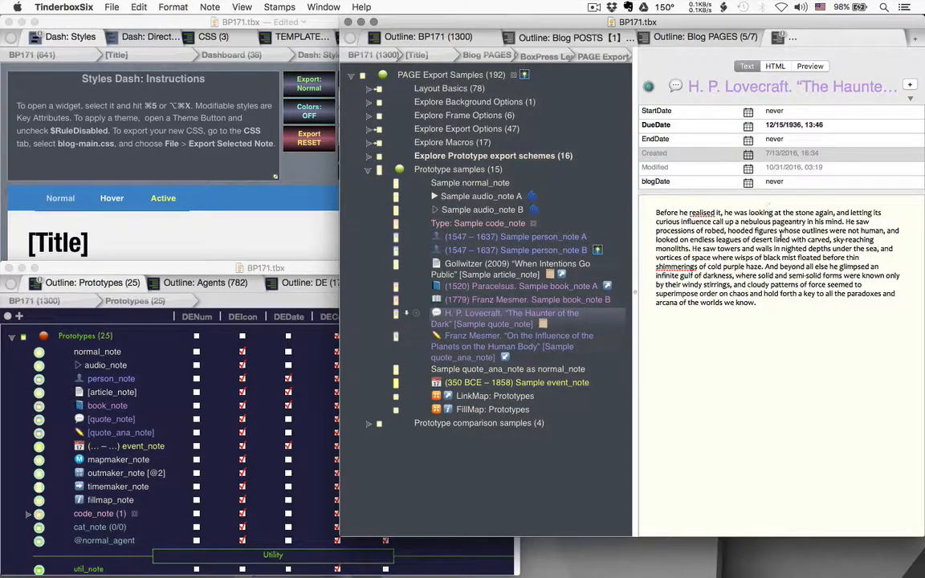
{"action": "left_click", "coordinate": [280, 8]}
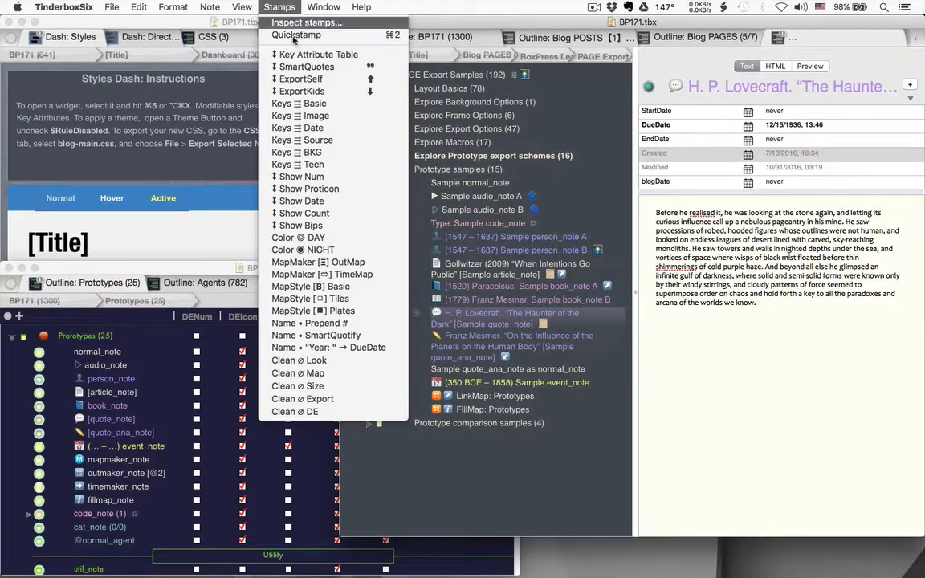
{"action": "left_click", "coordinate": [321, 105]}
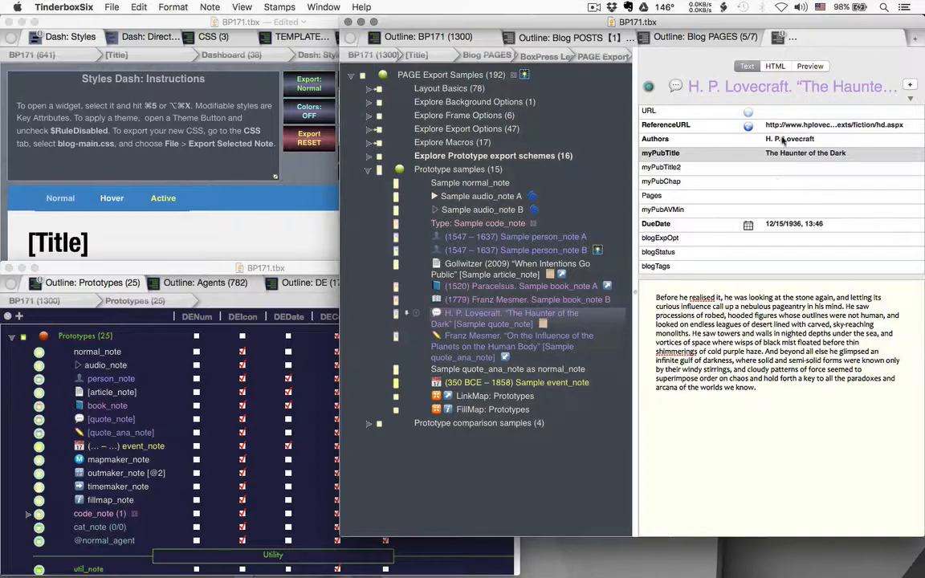
{"action": "left_click", "coordinate": [810, 66]}
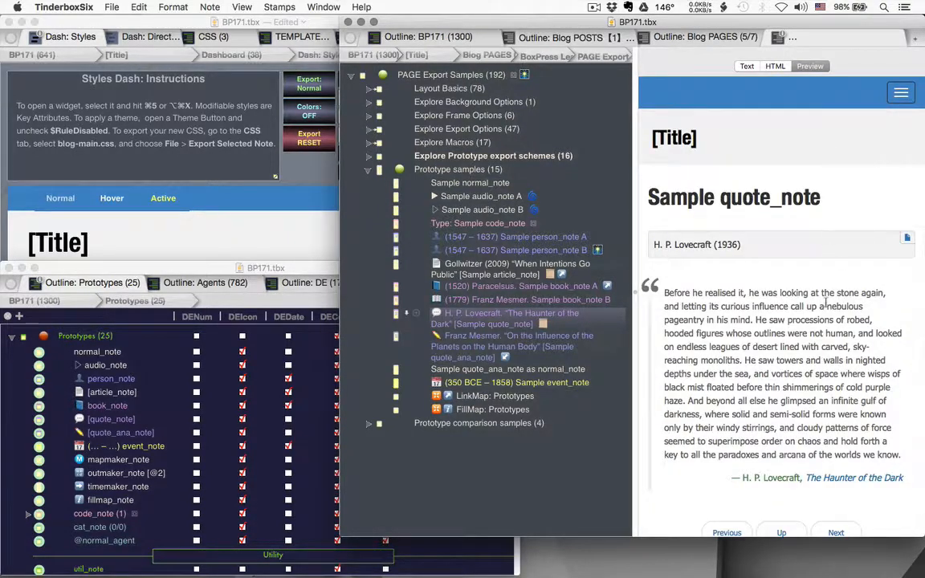
{"action": "scroll", "coordinate": [826, 302], "scroll_direction": "down", "scroll_amount": 1}
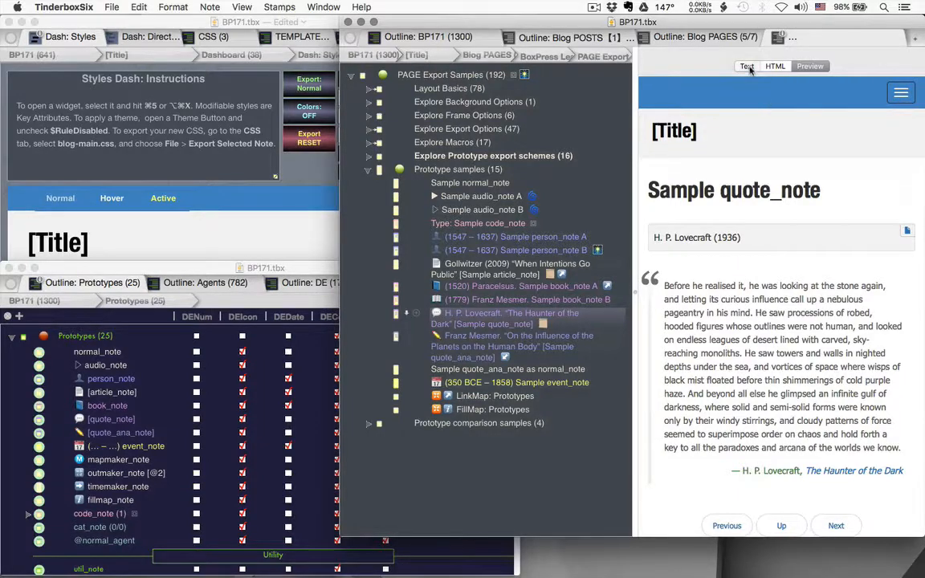
Return to the text view and select the quote_note prototype in the Prototypes outline
{"action": "left_click", "coordinate": [674, 63]}
{"action": "left_click", "coordinate": [167, 324]}
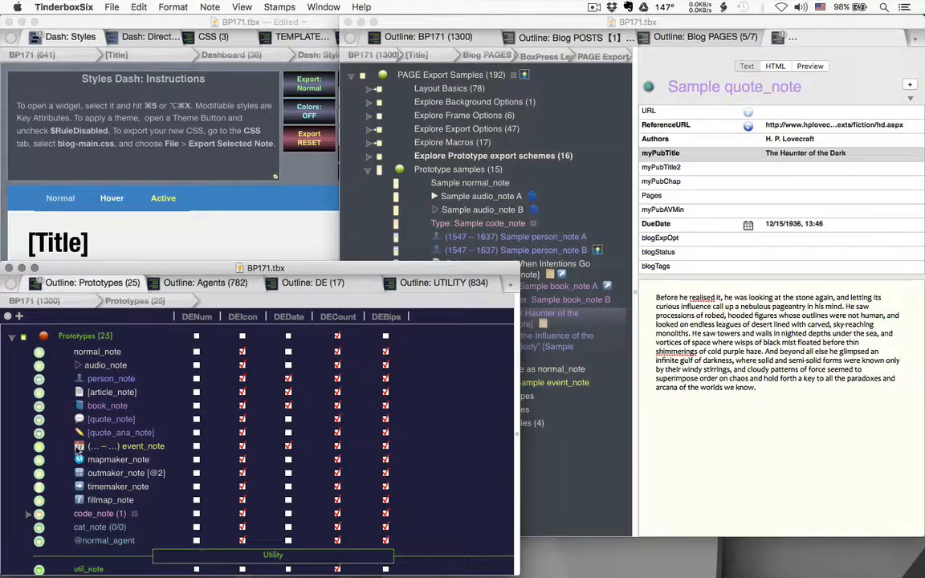
{"action": "left_click", "coordinate": [44, 420]}
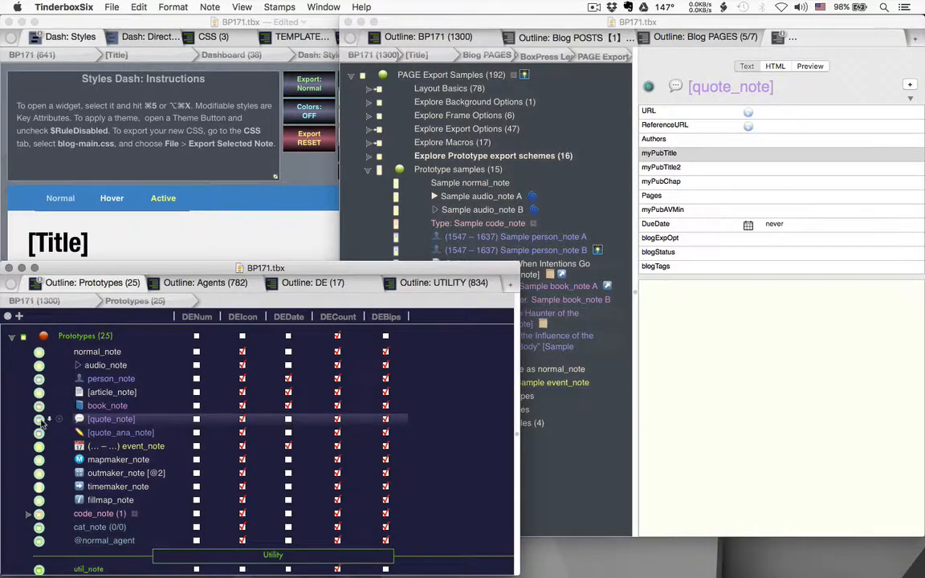
Show the text pane for the quote_note prototype and stamp it with the Tech key attributes
{"action": "key", "text": "super+slash"}
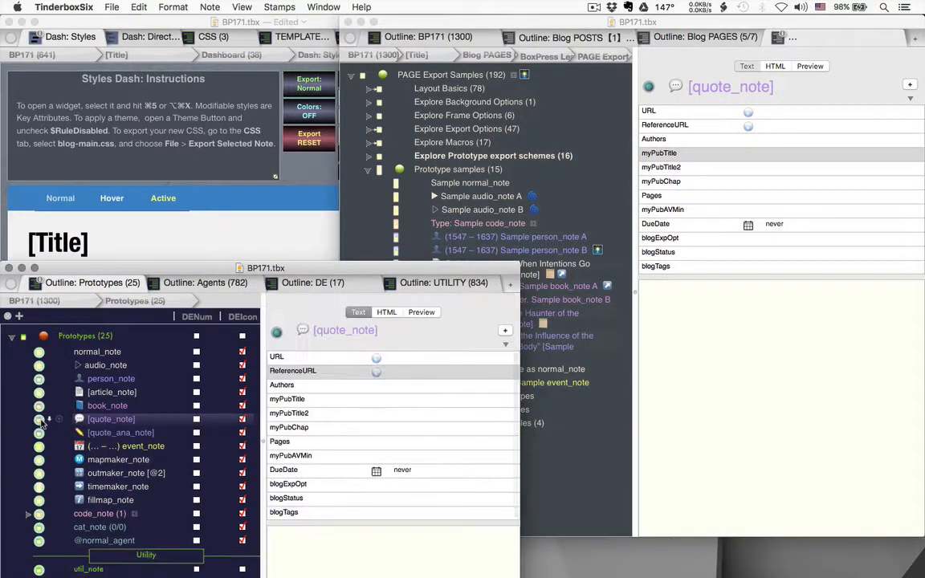
{"action": "left_click", "coordinate": [279, 7]}
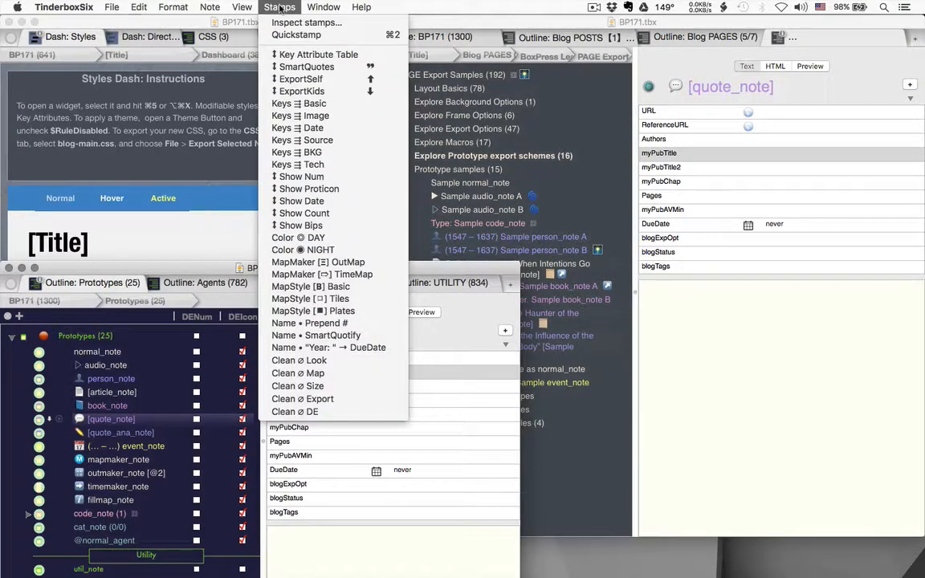
{"action": "left_click", "coordinate": [327, 165]}
Set the quote_note prototype's blogUnderOpt to DATE
{"action": "left_click", "coordinate": [434, 484]}
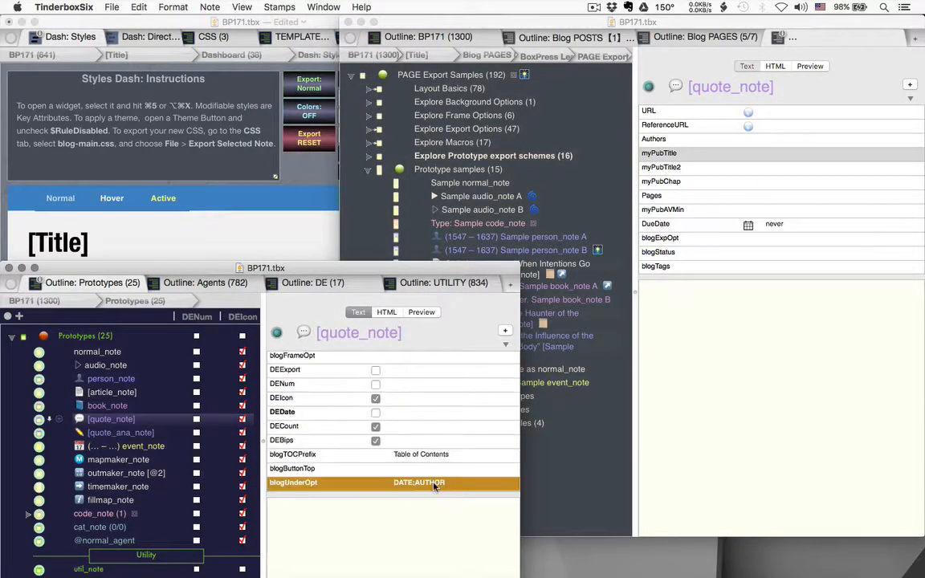
{"action": "left_click", "coordinate": [427, 484]}
{"action": "double_click", "coordinate": [427, 482]}
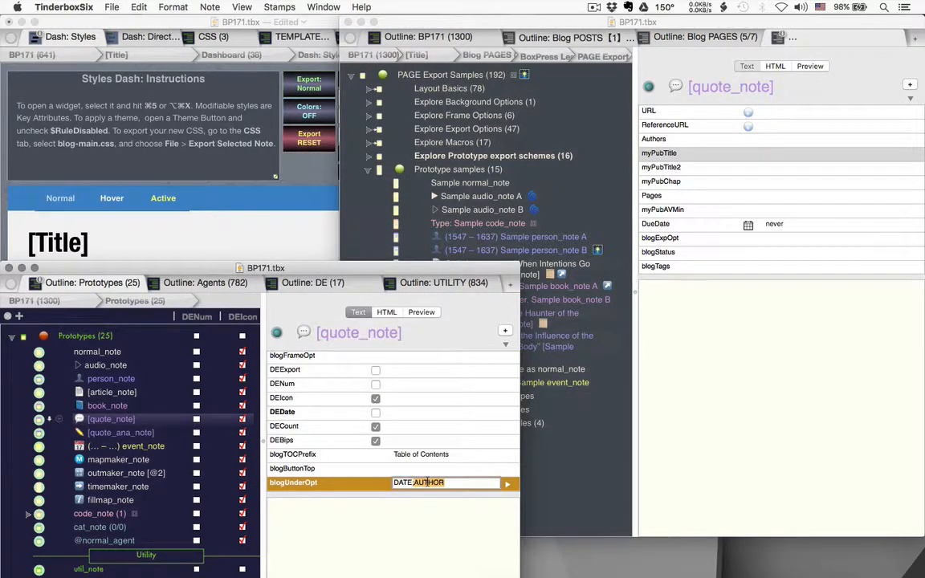
{"action": "key", "text": "BackSpace"}
{"action": "key", "text": "BackSpace"}
{"action": "key", "text": "Return"}
{"action": "key", "text": "Return"}
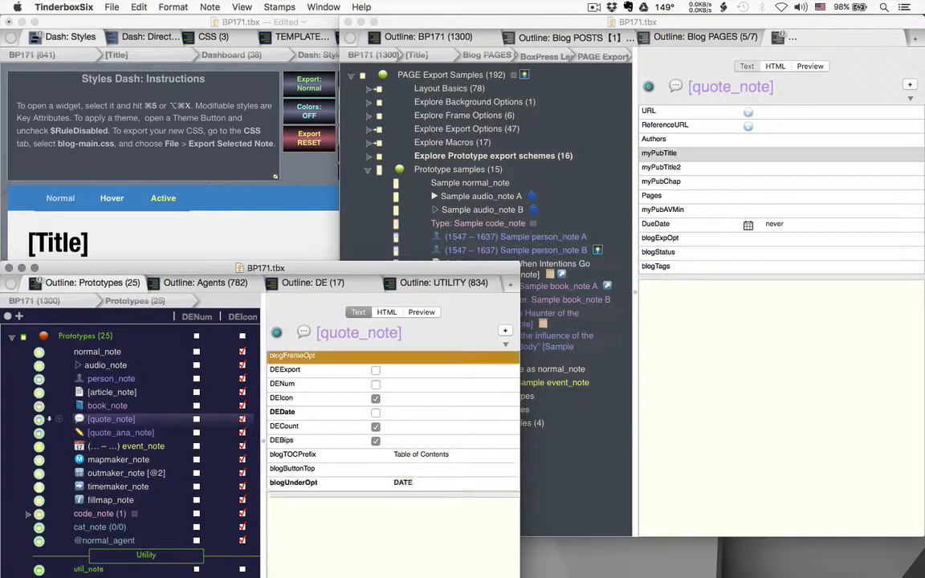
Preview Sample quote_note's exported page and check its inherited blogUnderOpt value
{"action": "left_click", "coordinate": [711, 448]}
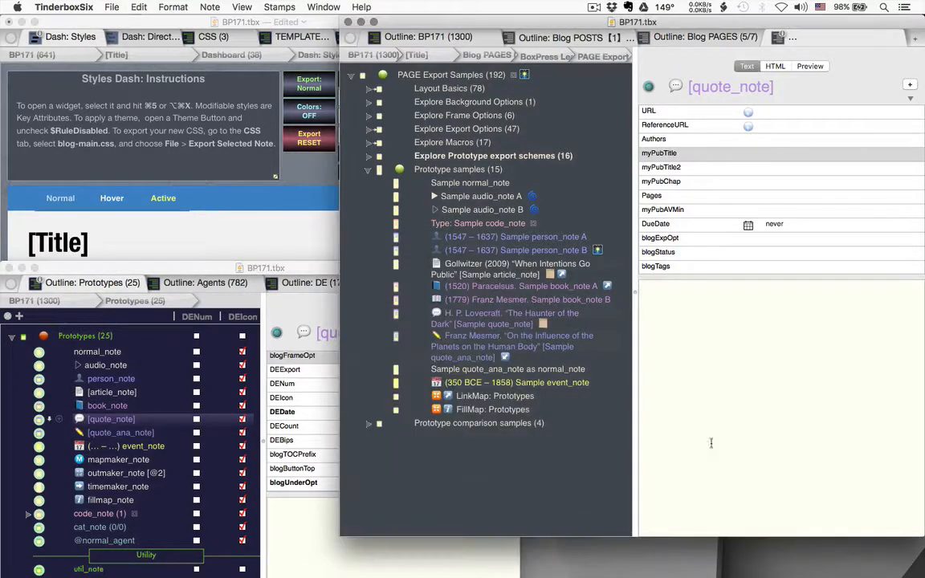
{"action": "left_click", "coordinate": [398, 313]}
{"action": "left_click", "coordinate": [809, 67]}
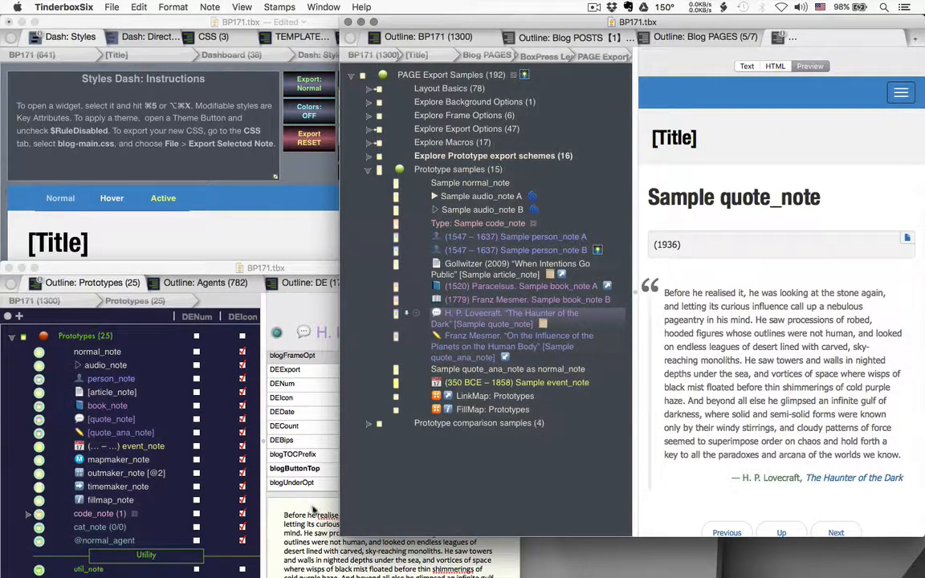
{"action": "left_click", "coordinate": [287, 481]}
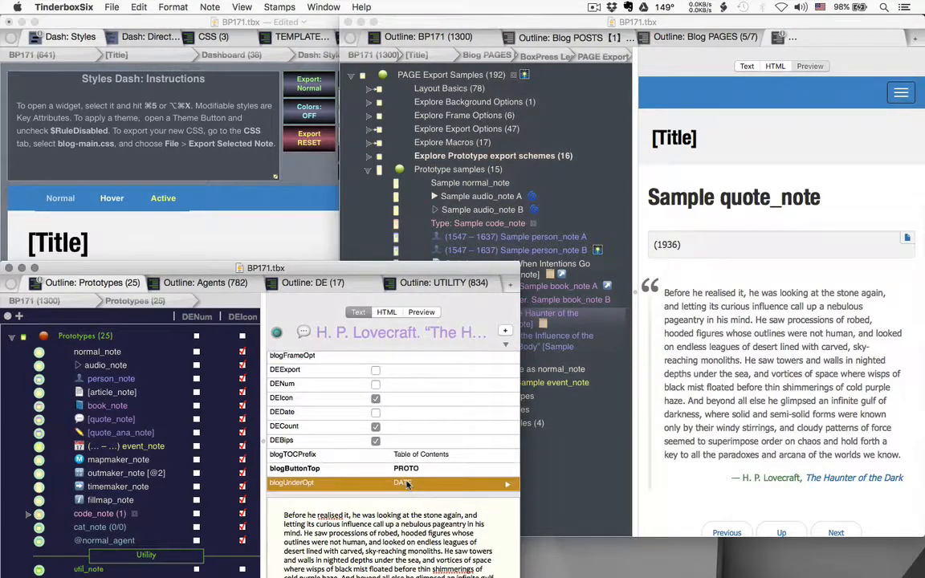
Select the quote_note prototype again and set its blogUnderOpt to DATE;AUTHOR
{"action": "left_click", "coordinate": [152, 474]}
{"action": "left_click", "coordinate": [105, 419]}
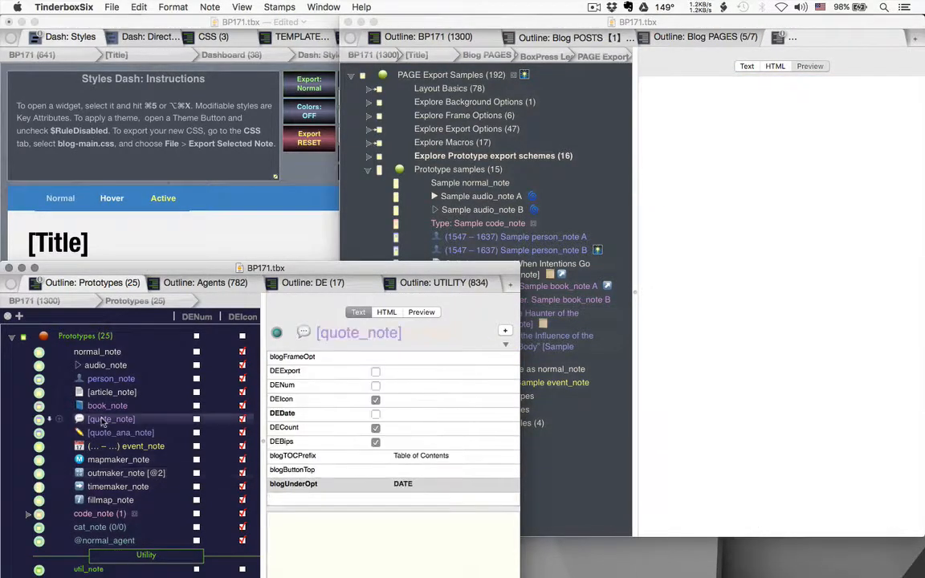
{"action": "left_click", "coordinate": [399, 485]}
{"action": "left_click", "coordinate": [400, 485]}
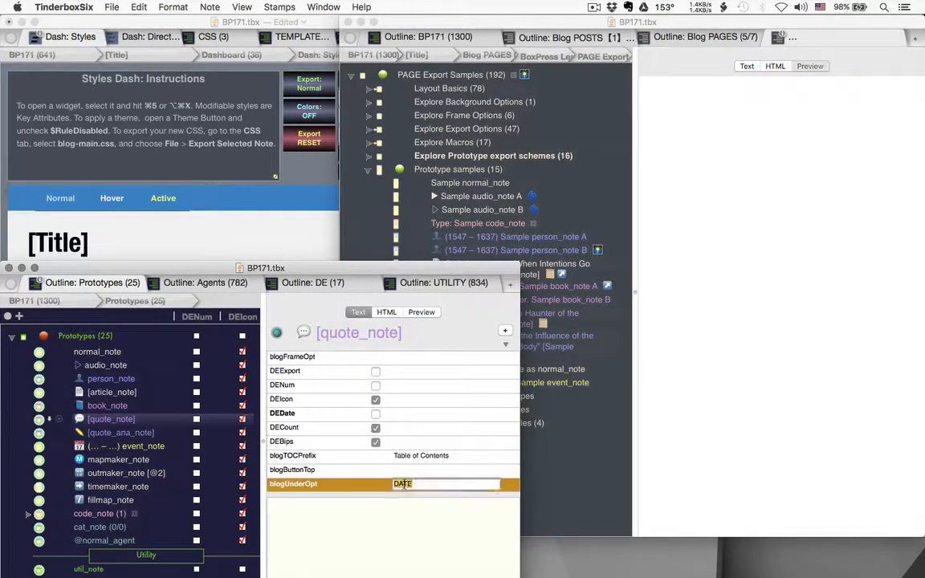
{"action": "type", "text": ";AUTHOR"}
{"action": "key", "text": "Return"}
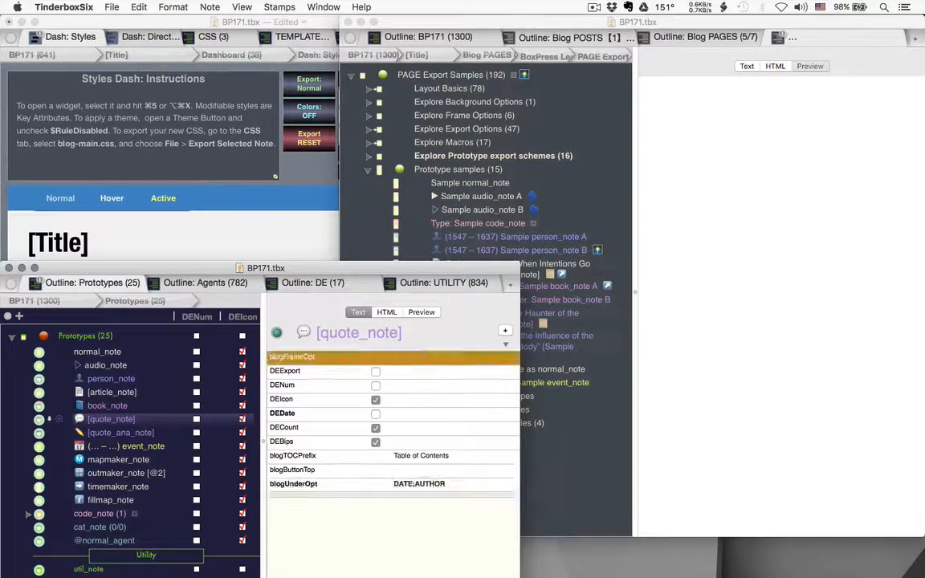
Review Sample article_note's citation in the export preview, and check its key attributes in the text view
{"action": "left_click", "coordinate": [502, 328]}
{"action": "left_click", "coordinate": [482, 268]}
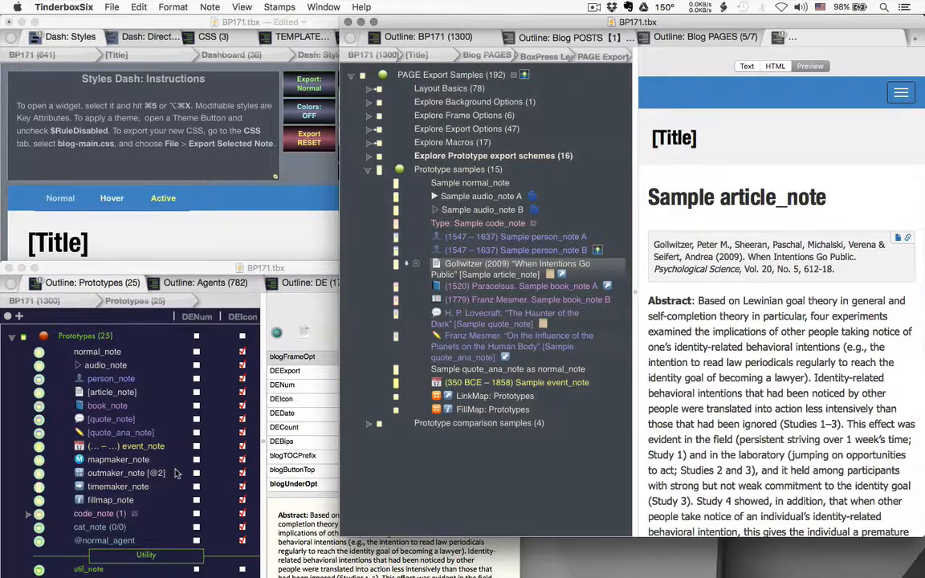
{"action": "left_click", "coordinate": [747, 67]}
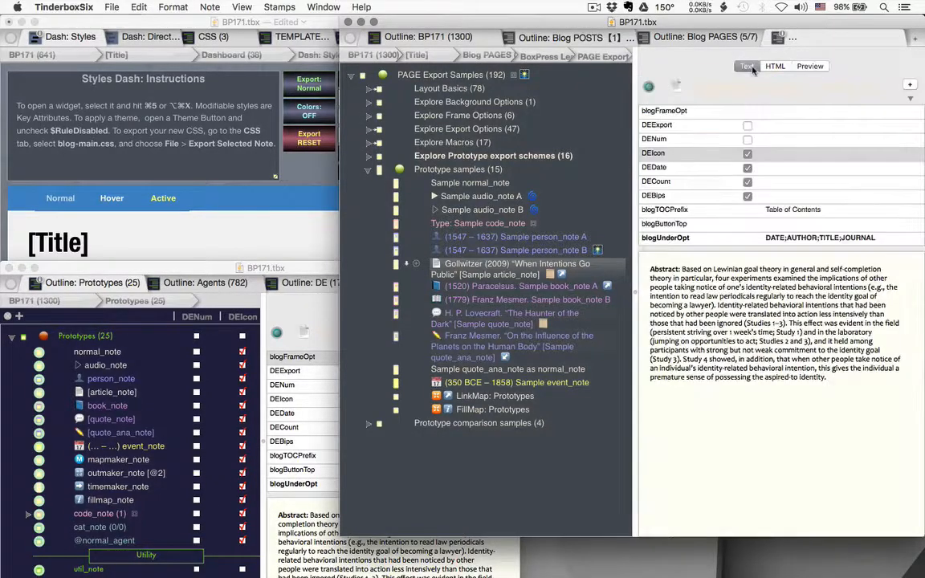
Select the article_note prototype, widen its text pane, and set blogUnderOpt to DATE;AUTHOR;TITLE
{"action": "left_click", "coordinate": [116, 359]}
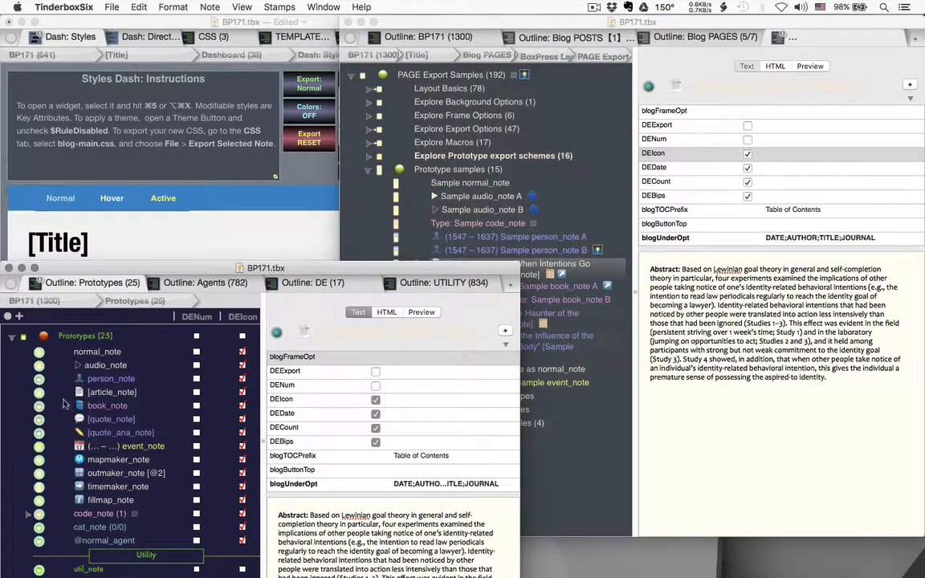
{"action": "left_click", "coordinate": [38, 358]}
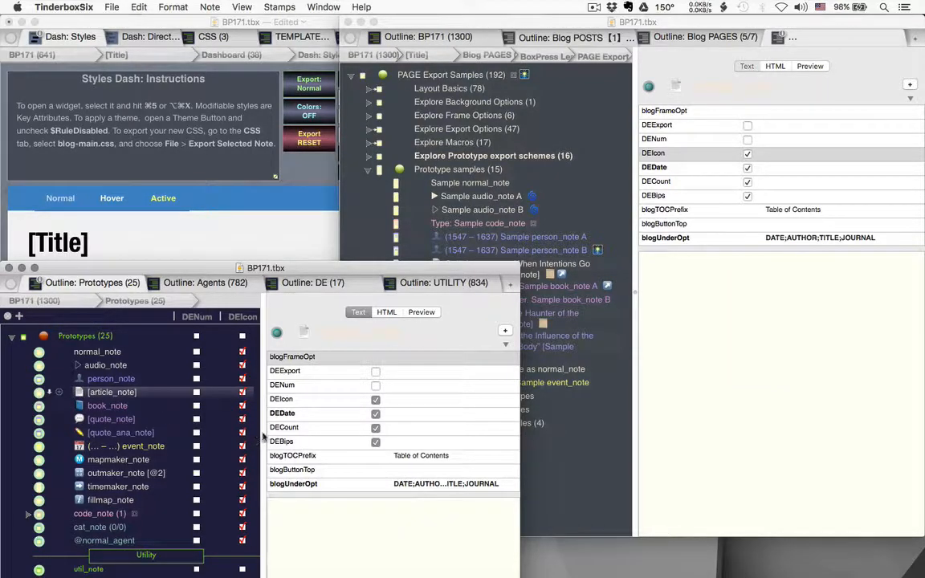
{"action": "left_click_drag", "start_coordinate": [261, 436], "coordinate": [194, 438]}
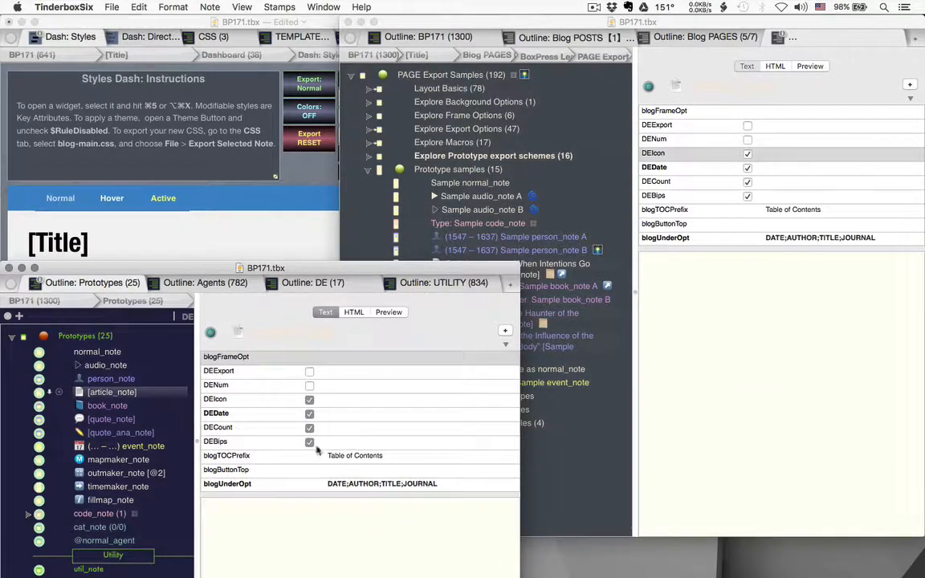
{"action": "left_click", "coordinate": [431, 484]}
{"action": "left_click", "coordinate": [431, 483]}
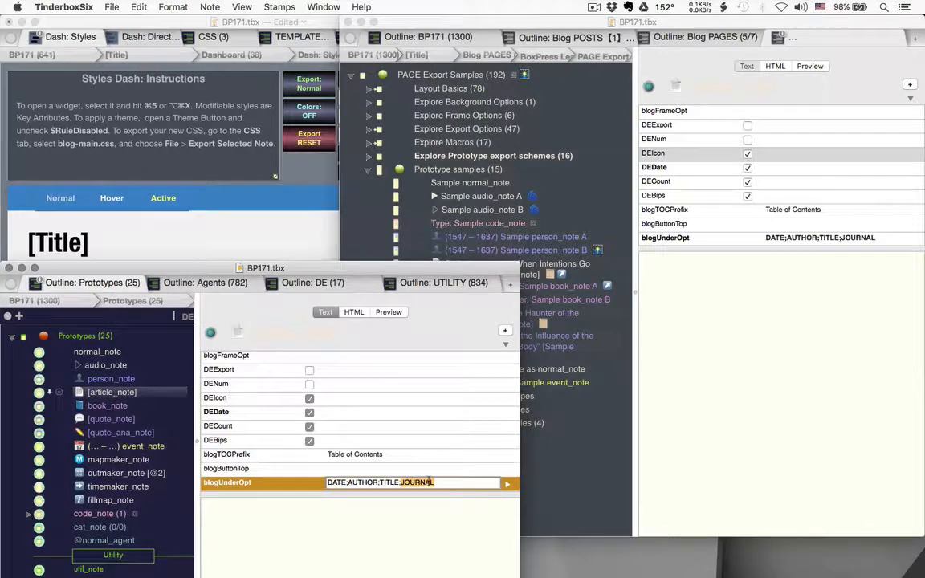
{"action": "key", "text": "BackSpace"}
{"action": "key", "text": "BackSpace"}
{"action": "key", "text": "BackSpace"}
{"action": "key", "text": "BackSpace"}
{"action": "key", "text": "BackSpace"}
{"action": "key", "text": "BackSpace"}
{"action": "key", "text": "BackSpace"}
{"action": "key", "text": "BackSpace"}
{"action": "key", "text": "Tab"}
{"action": "left_click", "coordinate": [733, 357]}
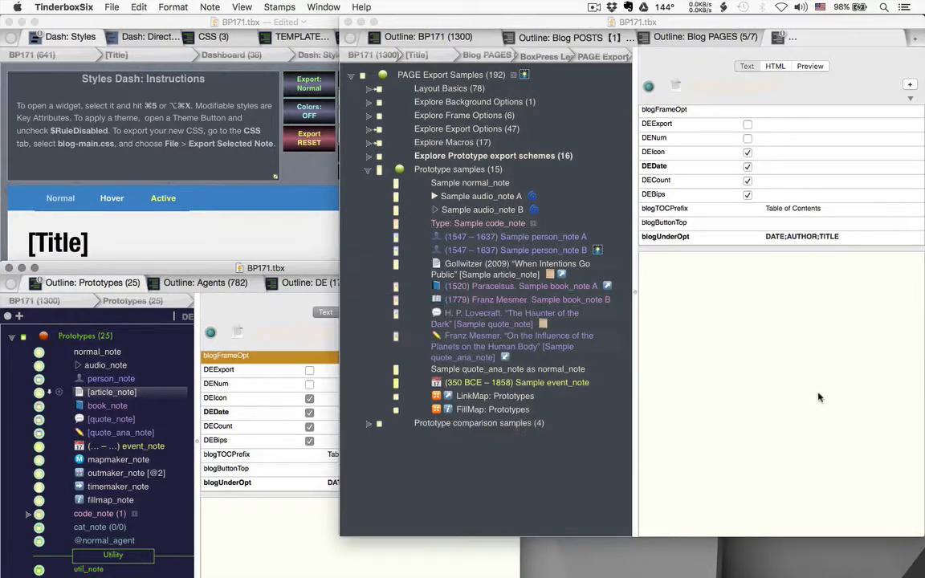
Preview Sample article_note's exported citation and return to its text view
{"action": "left_click", "coordinate": [450, 268]}
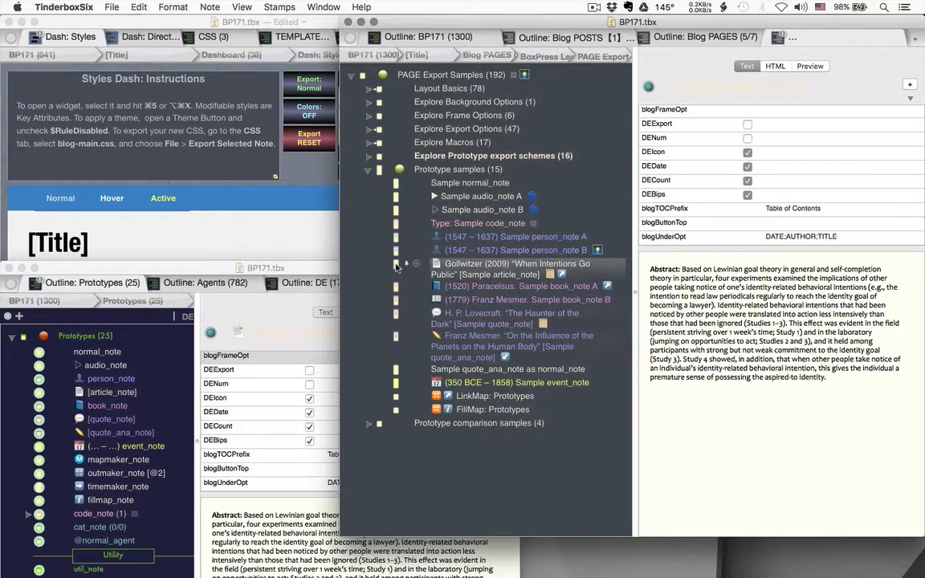
{"action": "left_click", "coordinate": [809, 67]}
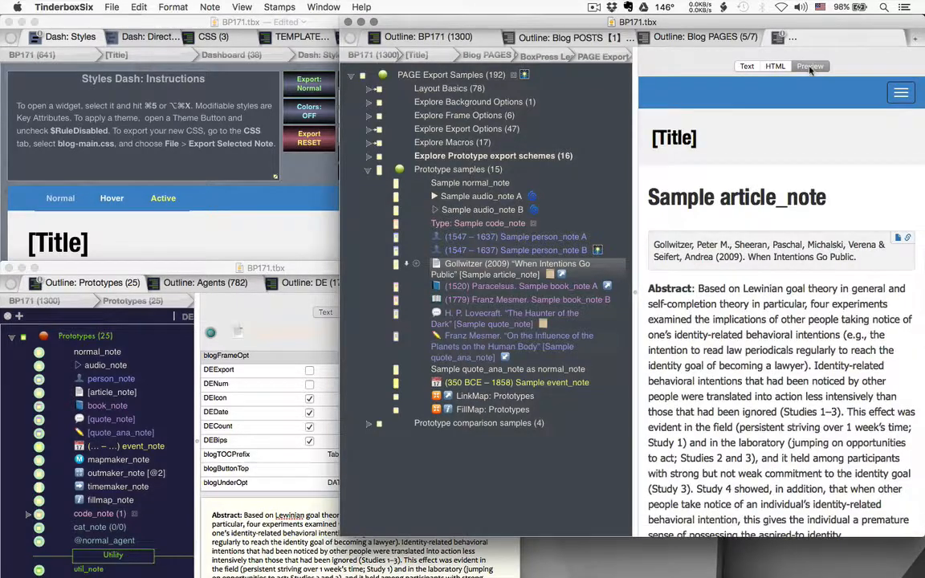
{"action": "left_click", "coordinate": [747, 67]}
Set blogUnderOpt on Sample article_note itself to DATE;AUTHOR;TITLE;JOURNAL
{"action": "left_click", "coordinate": [386, 483]}
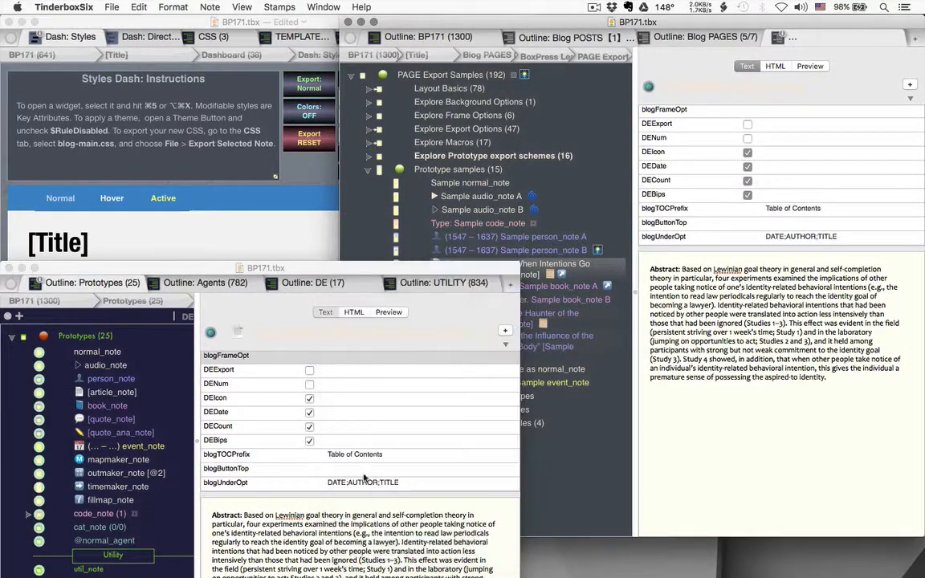
{"action": "left_click", "coordinate": [389, 484]}
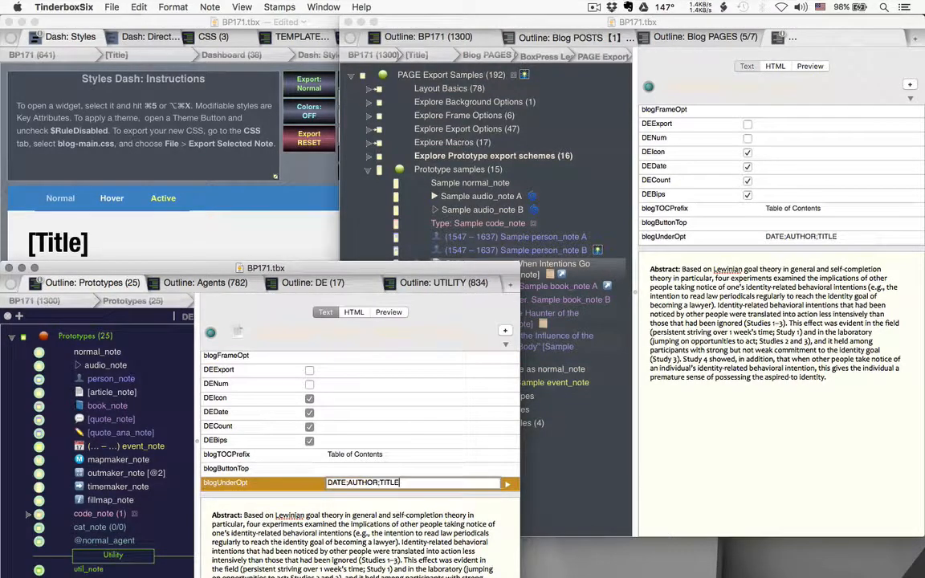
{"action": "type", "text": "; JOURNAL"}
{"action": "key", "text": "Return"}
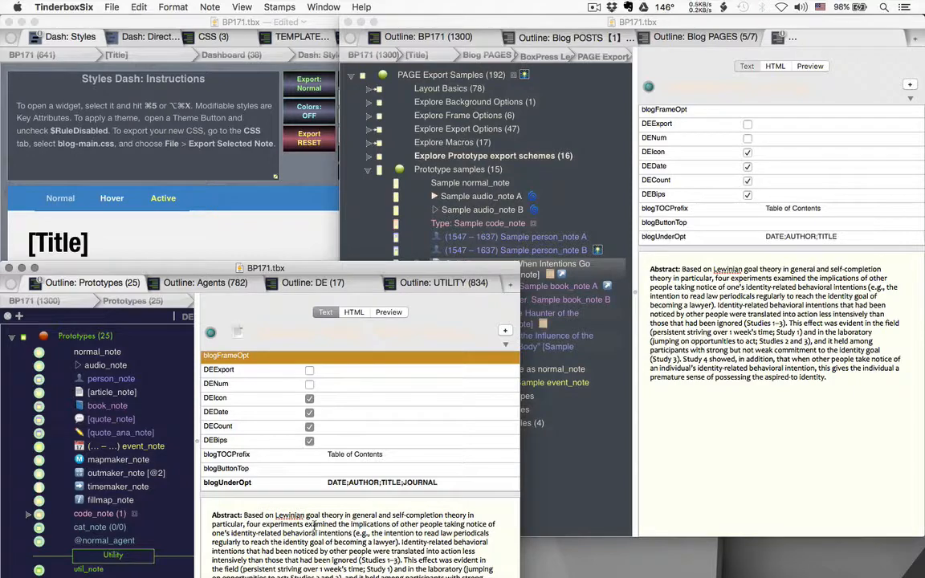
Hide the text pane beside the Prototypes outline and select the normal_note prototype
{"action": "key", "text": "super+4"}
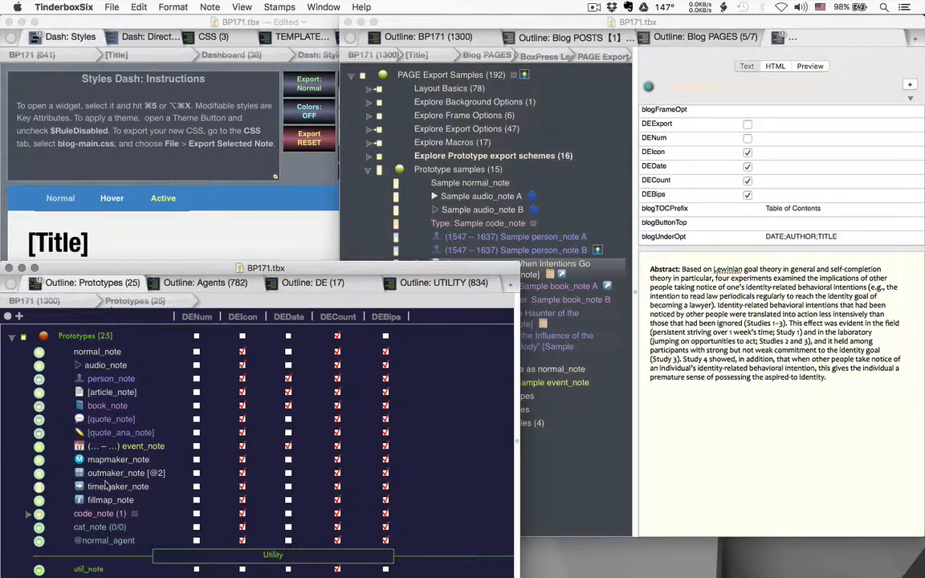
{"action": "left_click", "coordinate": [101, 354]}
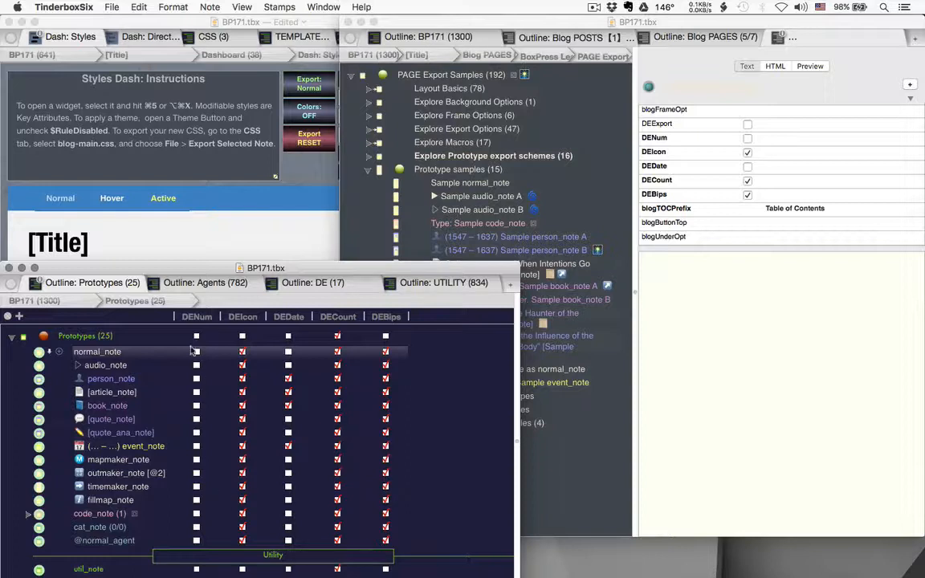
Select all notes from Sample normal_note through FillMap: Prototypes, and toggle their numbering on and off with the Show Num stamp
{"action": "left_click", "coordinate": [525, 380]}
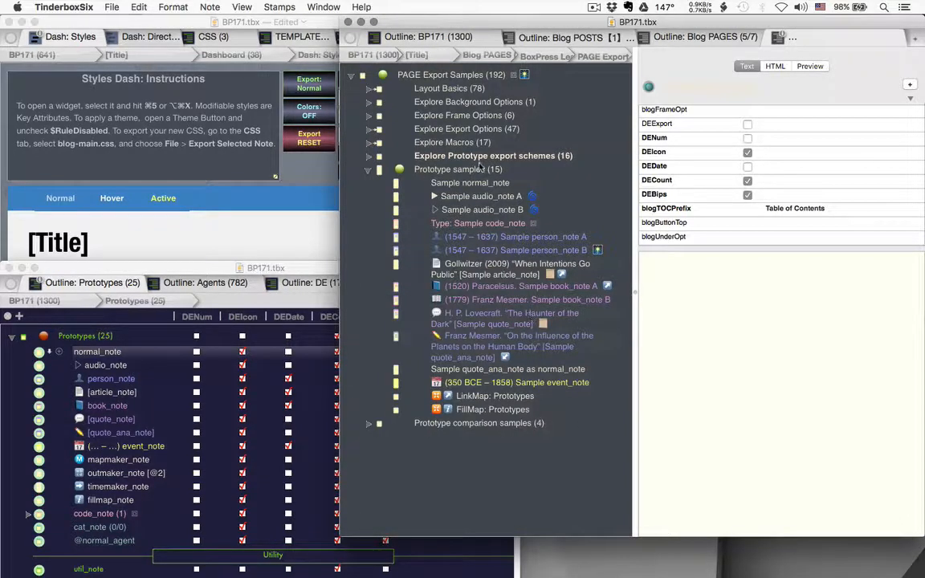
{"action": "left_click", "coordinate": [396, 184]}
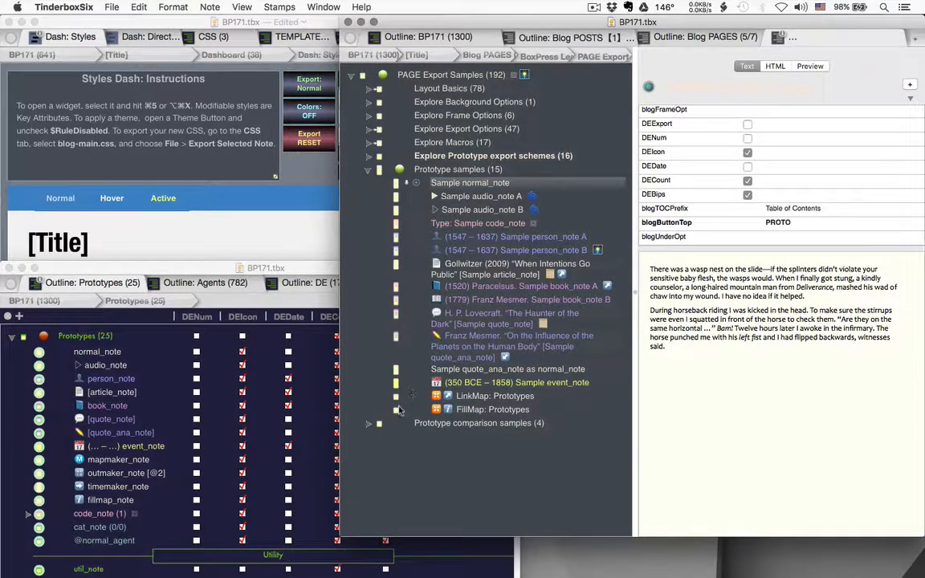
{"action": "left_click", "coordinate": [396, 410], "text": "shift"}
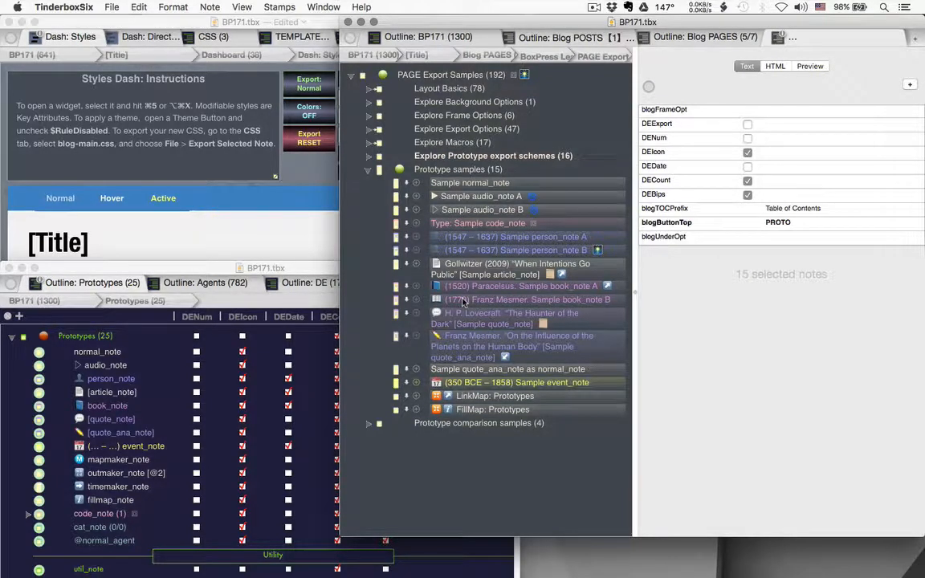
{"action": "left_click", "coordinate": [285, 8]}
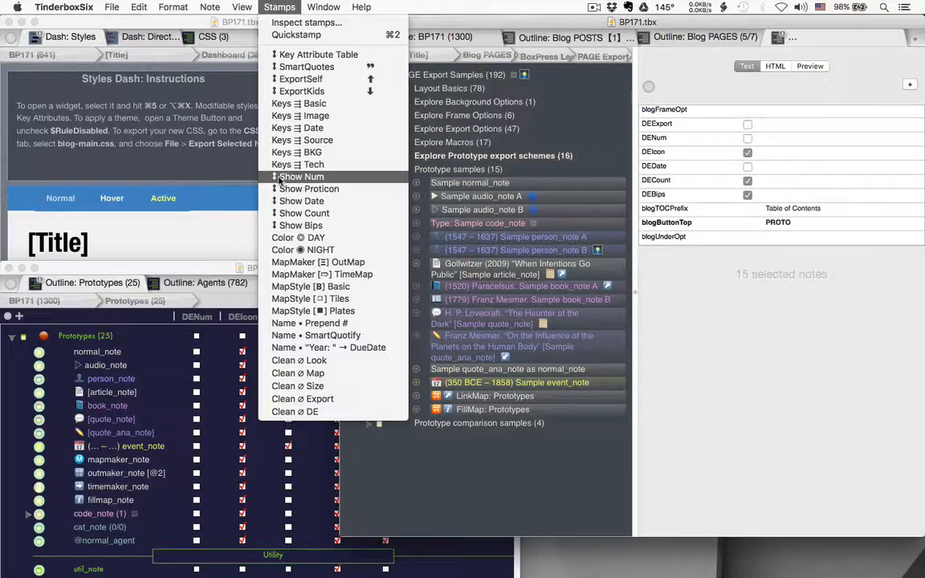
{"action": "left_click", "coordinate": [325, 178]}
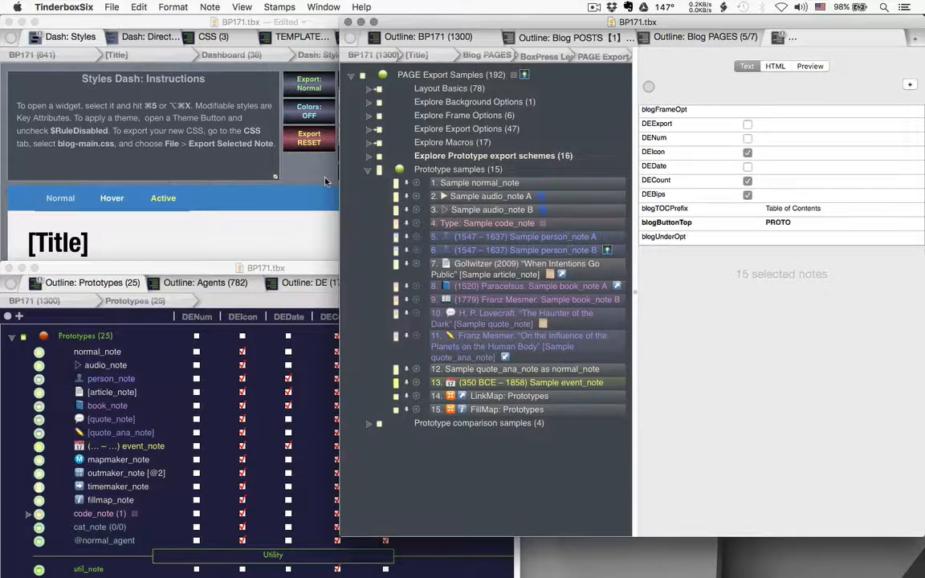
{"action": "left_click", "coordinate": [279, 7]}
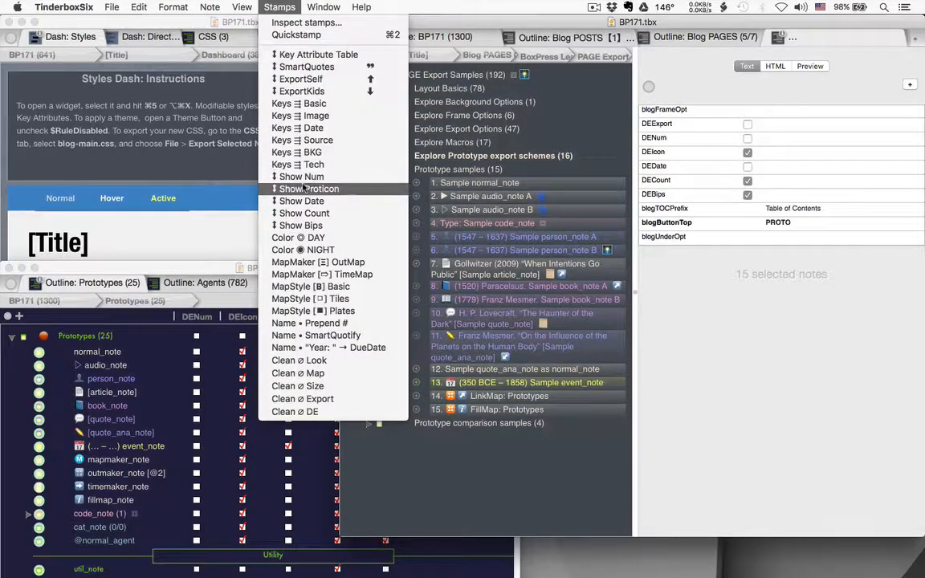
{"action": "left_click", "coordinate": [277, 176]}
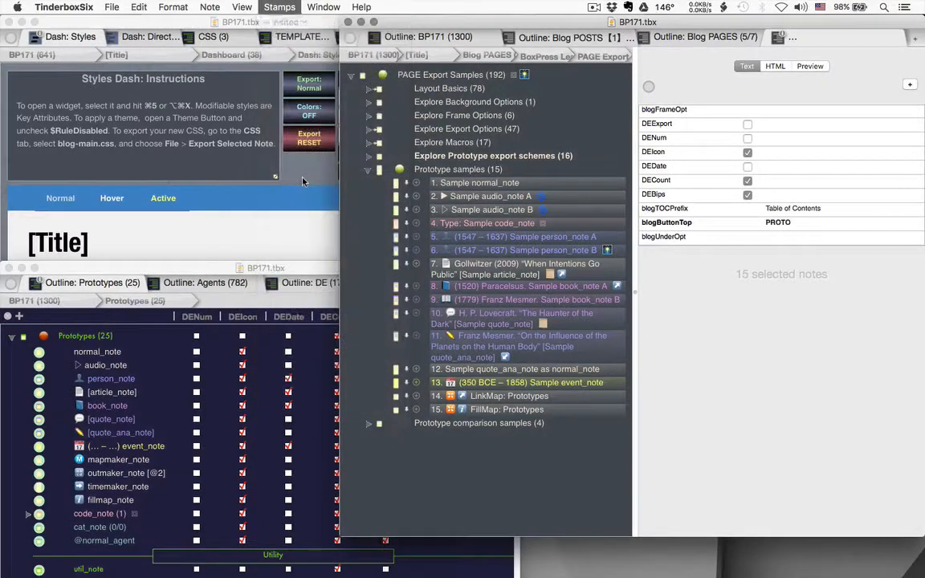
{"action": "left_click", "coordinate": [439, 463]}
Inspect the DE display settings among Sample normal_note's User attributes, and close the attribute inspector
{"action": "left_click", "coordinate": [397, 186]}
{"action": "key", "text": "super+1"}
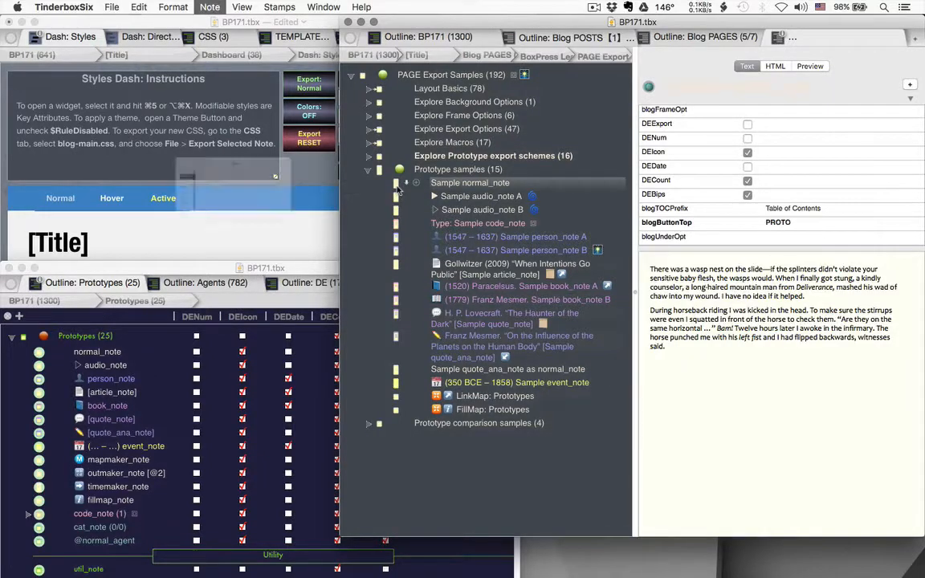
{"action": "scroll", "coordinate": [351, 342], "scroll_direction": "down", "scroll_amount": 5}
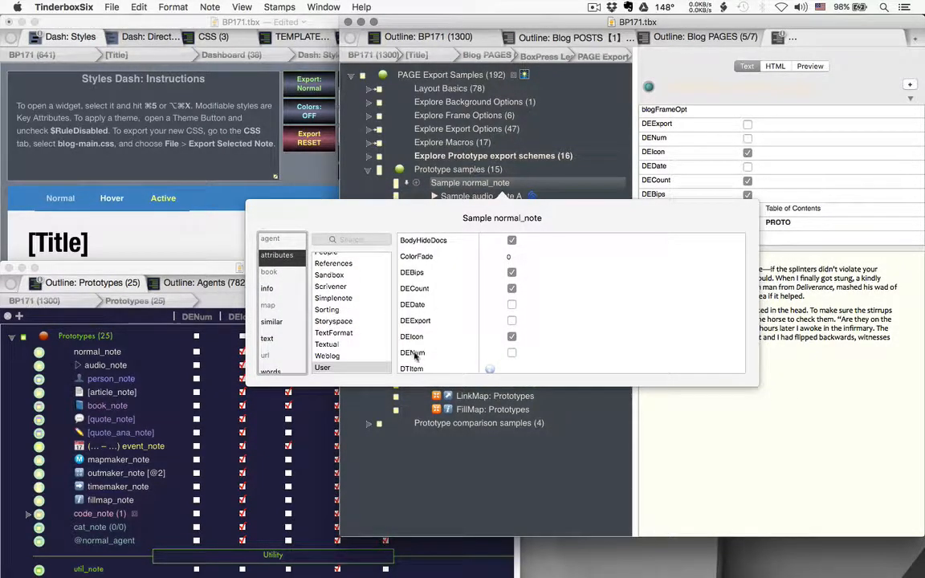
{"action": "left_click", "coordinate": [539, 467]}
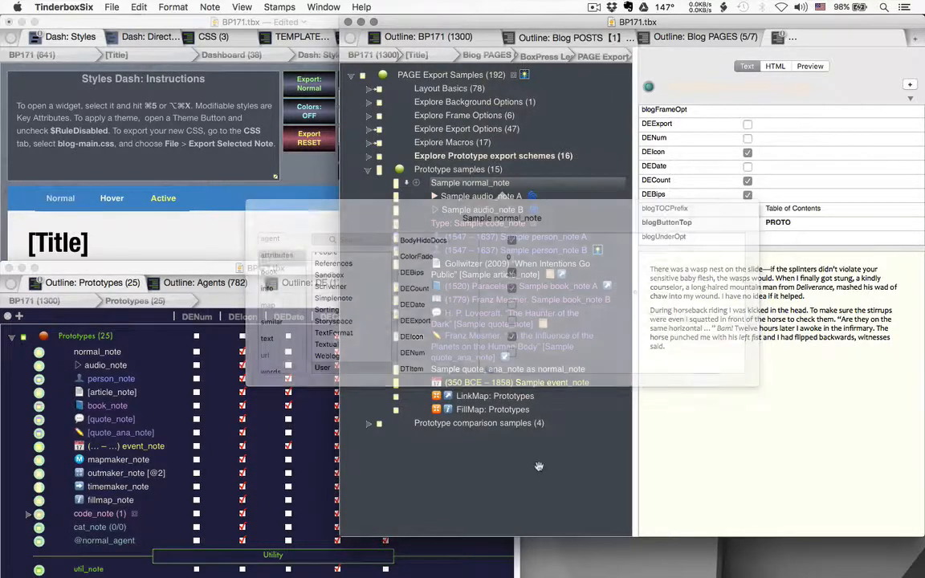
Select all sample notes through FillMap: Prototypes, and switch off their bips and prototype icons with the Show Bips and Show Proticon stamps
{"action": "left_click", "coordinate": [401, 412], "text": "shift"}
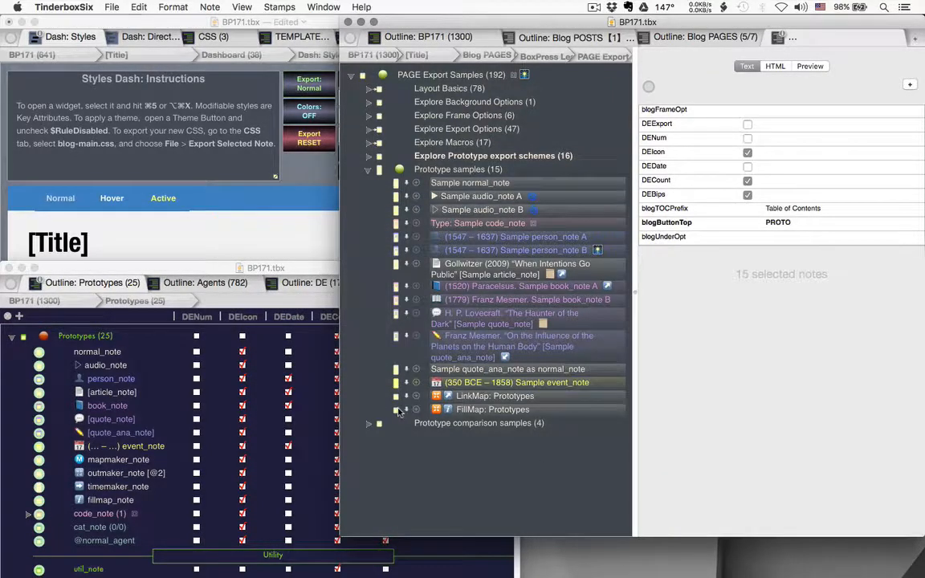
{"action": "left_click", "coordinate": [280, 6]}
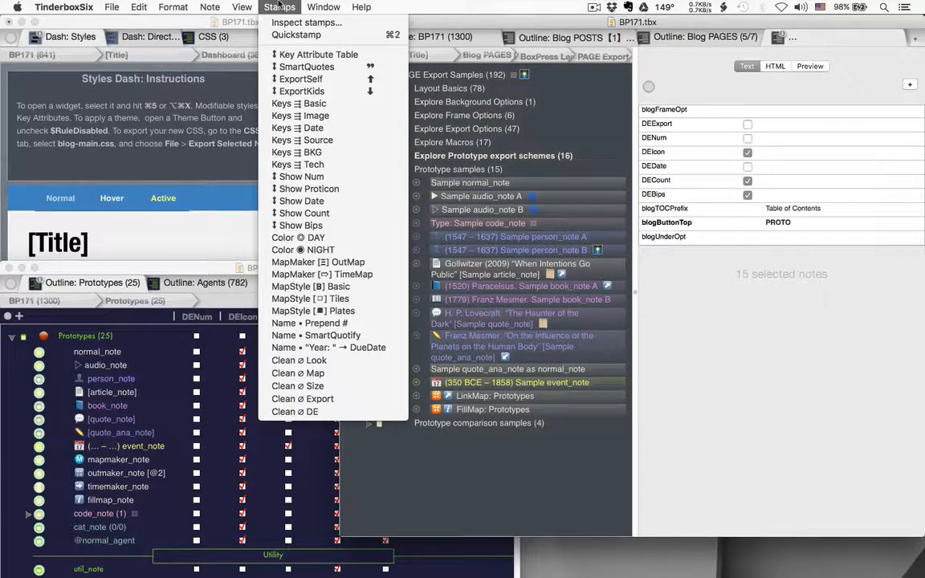
{"action": "left_click", "coordinate": [345, 226]}
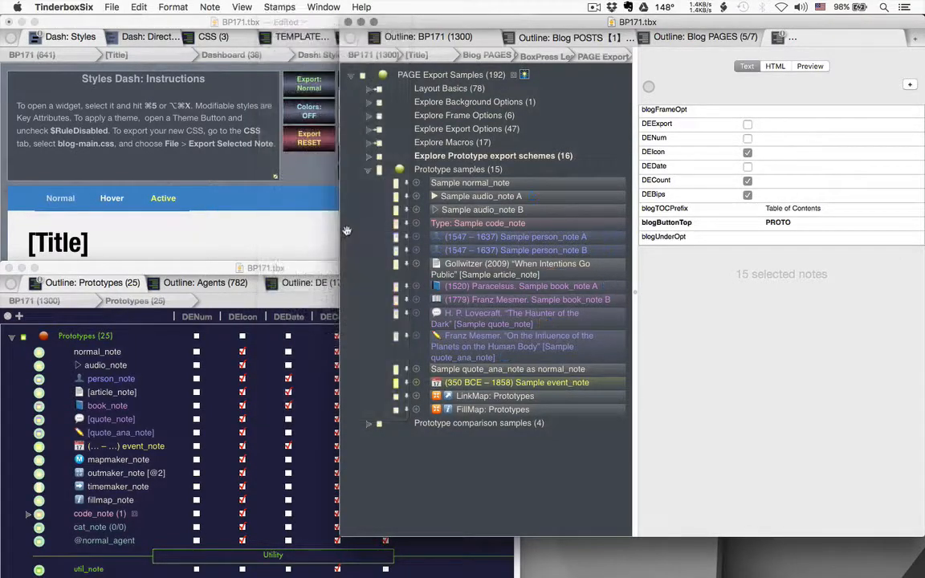
{"action": "left_click", "coordinate": [277, 7]}
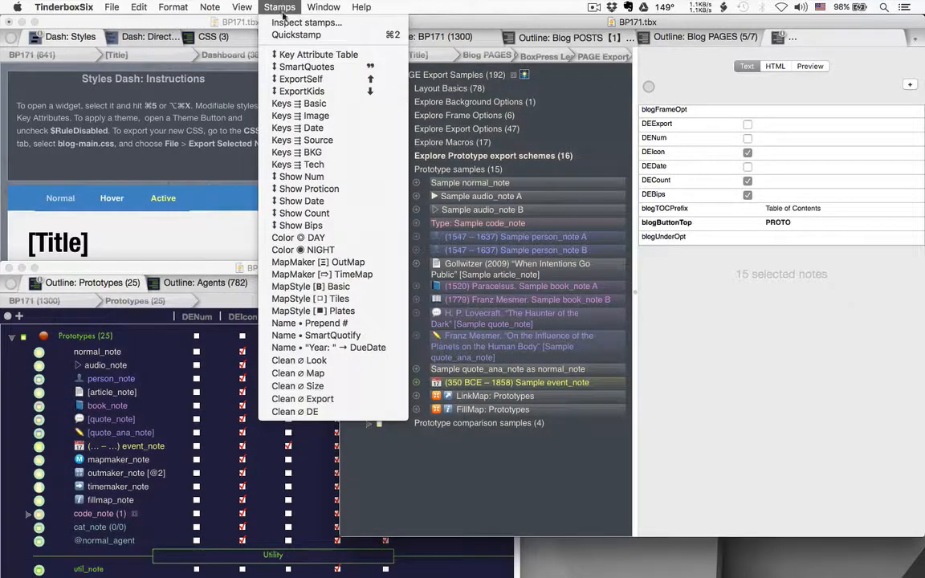
{"action": "left_click", "coordinate": [321, 180]}
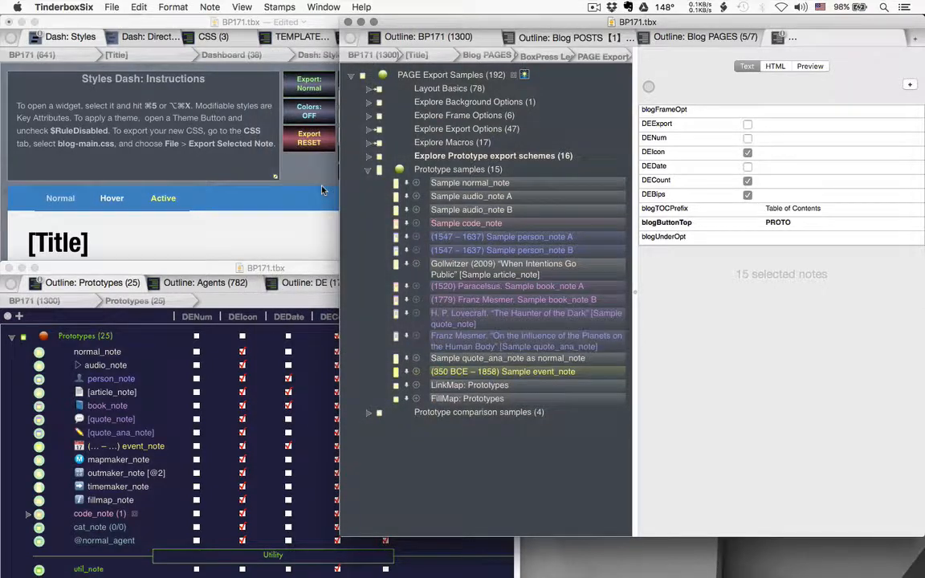
Review the DE display columns in the Prototypes outline, and return to the PAGE Export Samples outline
{"action": "left_click", "coordinate": [292, 6]}
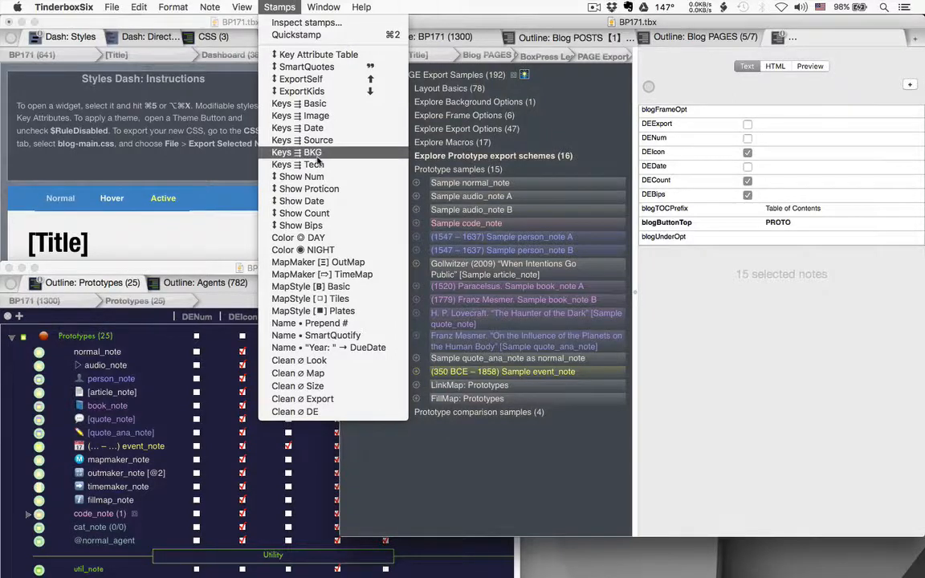
{"action": "left_click", "coordinate": [171, 269]}
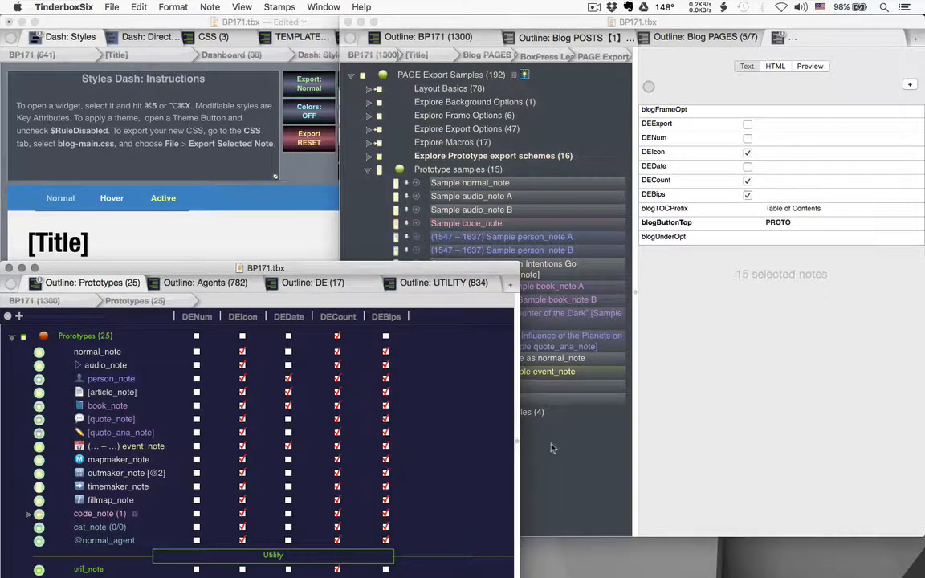
{"action": "left_click", "coordinate": [558, 446]}
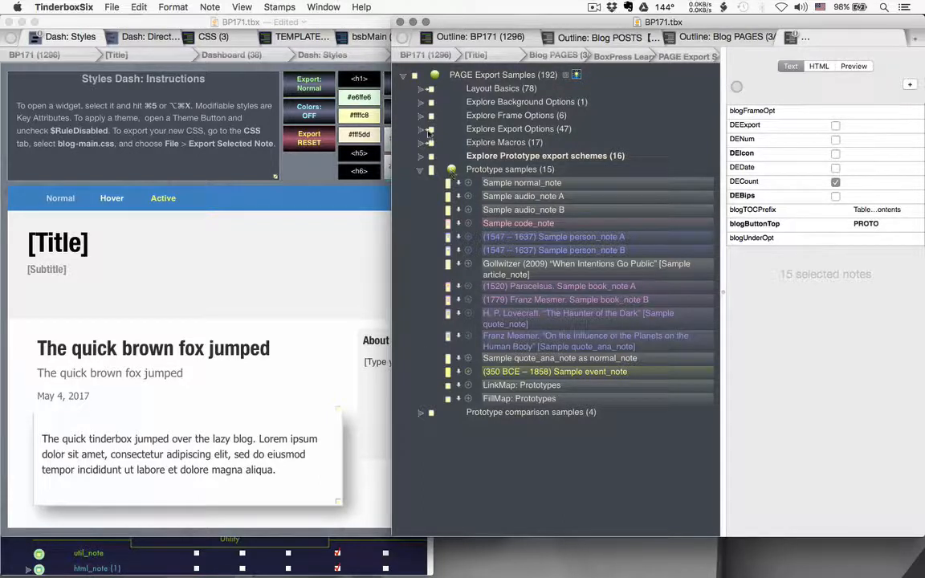
Reset the selected sample notes' display attributes with the Clean ∅ DE stamp, and review the other Clean stamps
{"action": "left_click", "coordinate": [282, 6]}
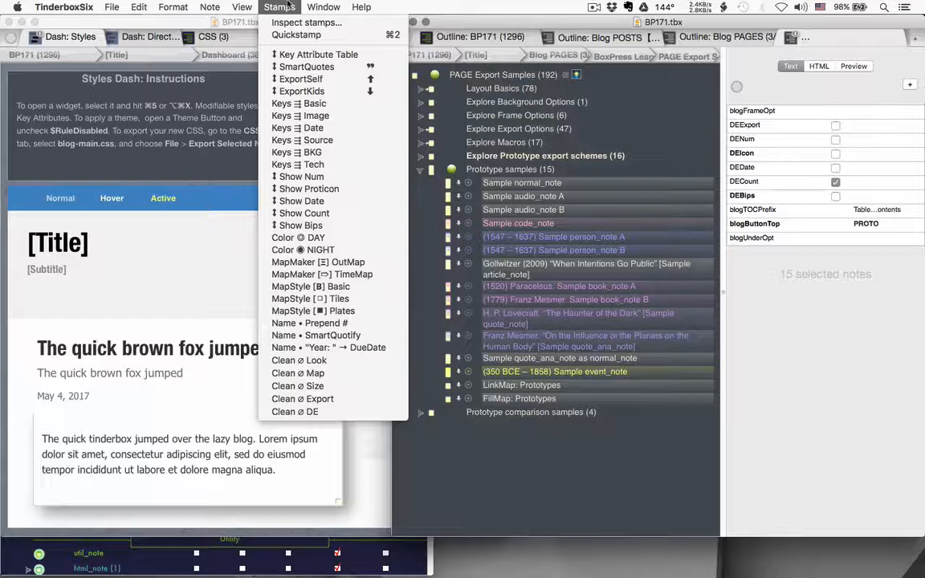
{"action": "left_click", "coordinate": [321, 415]}
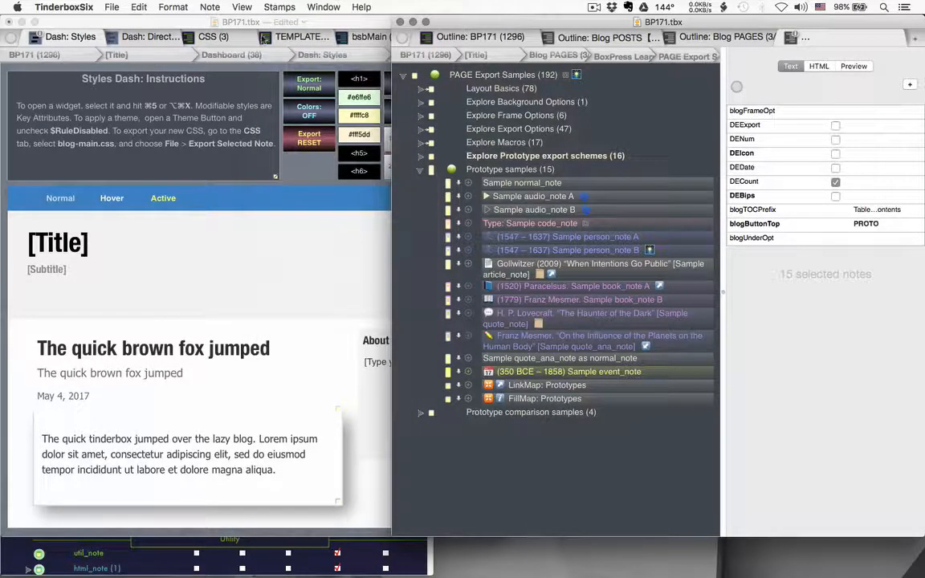
{"action": "left_click", "coordinate": [280, 7]}
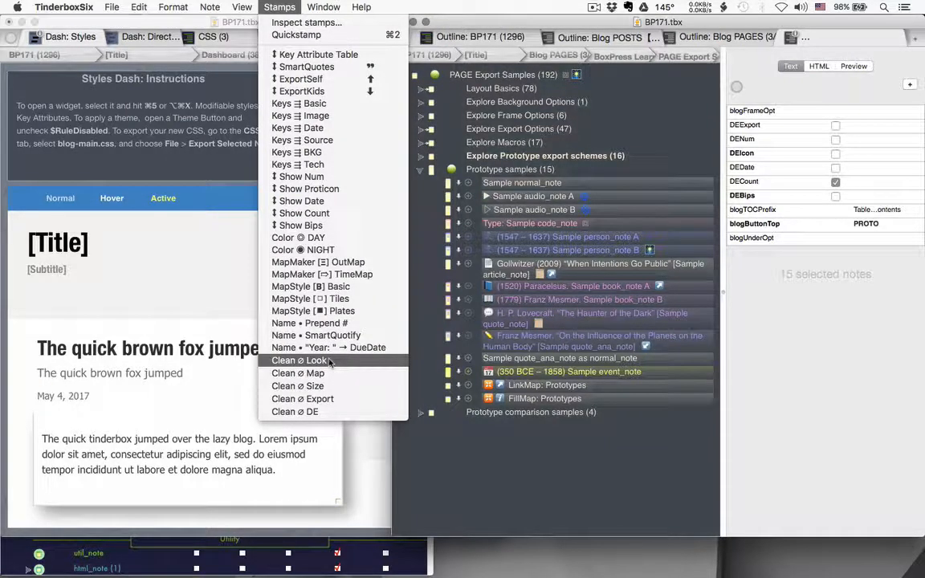
{"action": "left_click", "coordinate": [309, 399]}
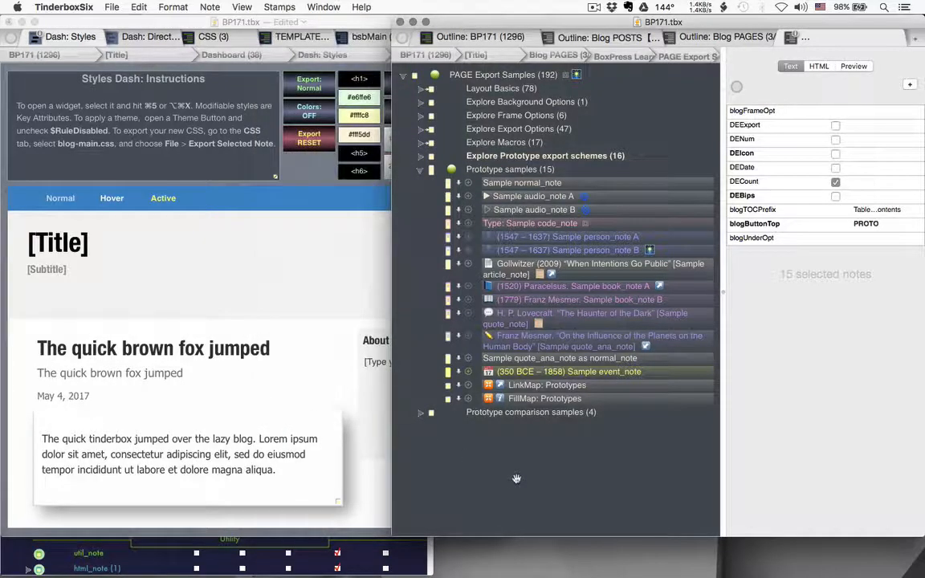